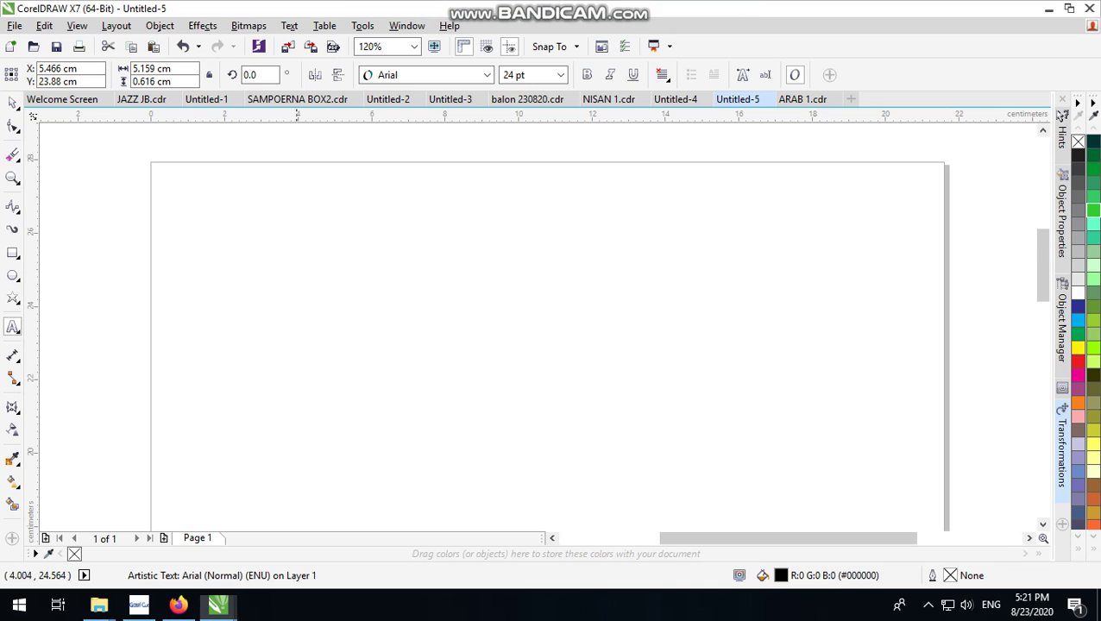
# Step: Type the artistic text 'MAMA MUDA Racing' on the page in Arial 24 pt
pyautogui.scroll(2, 299, 283)
pyautogui.scroll(-2, 335, 419)
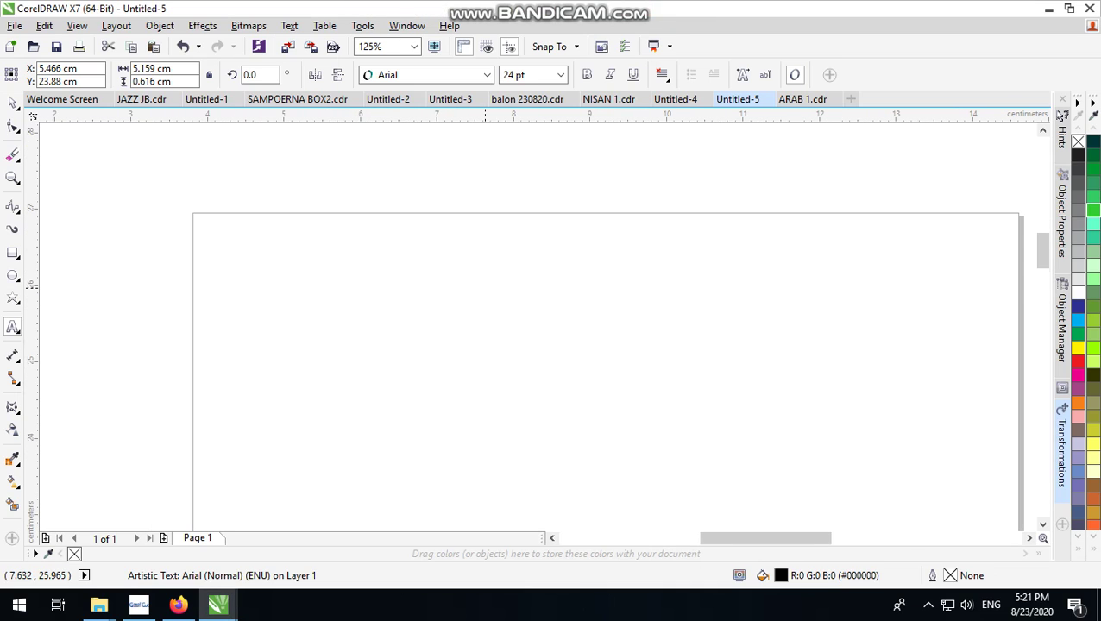
pyautogui.scroll(1, 276, 345)
pyautogui.scroll(-1, 265, 319)
pyautogui.click(265, 318)
pyautogui.scroll(1, 265, 319)
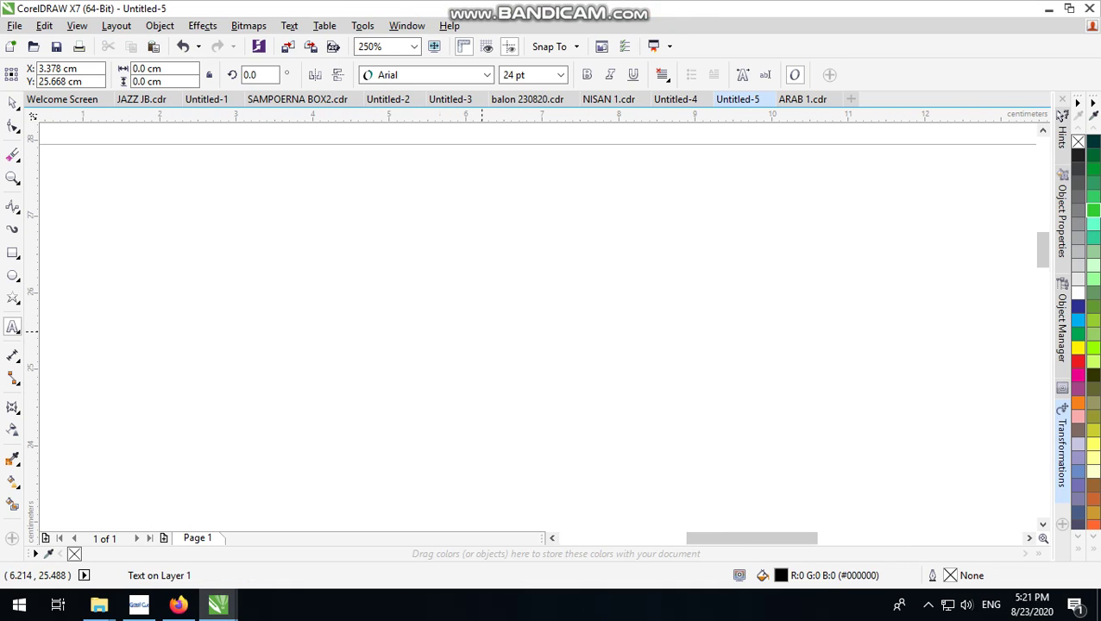
pyautogui.write('M')
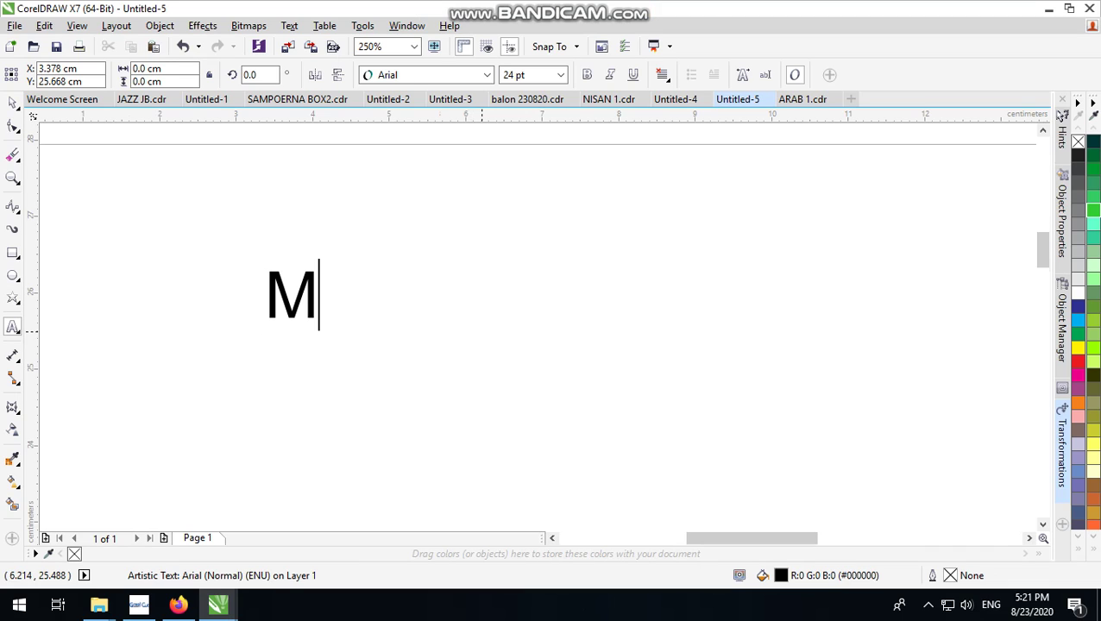
pyautogui.write('AMA')
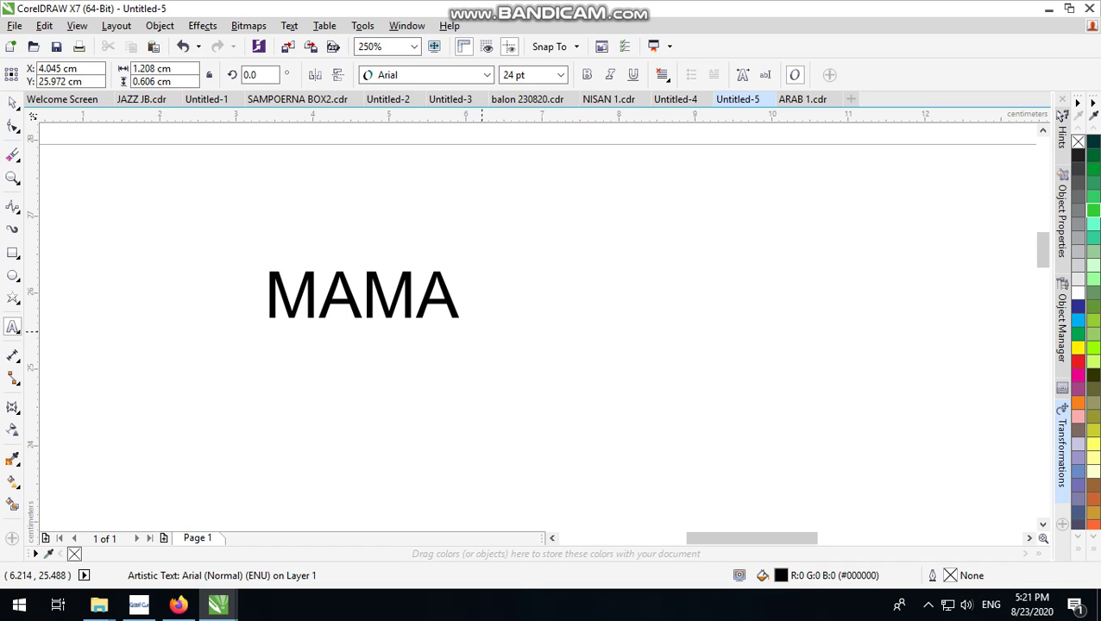
pyautogui.write(' M')
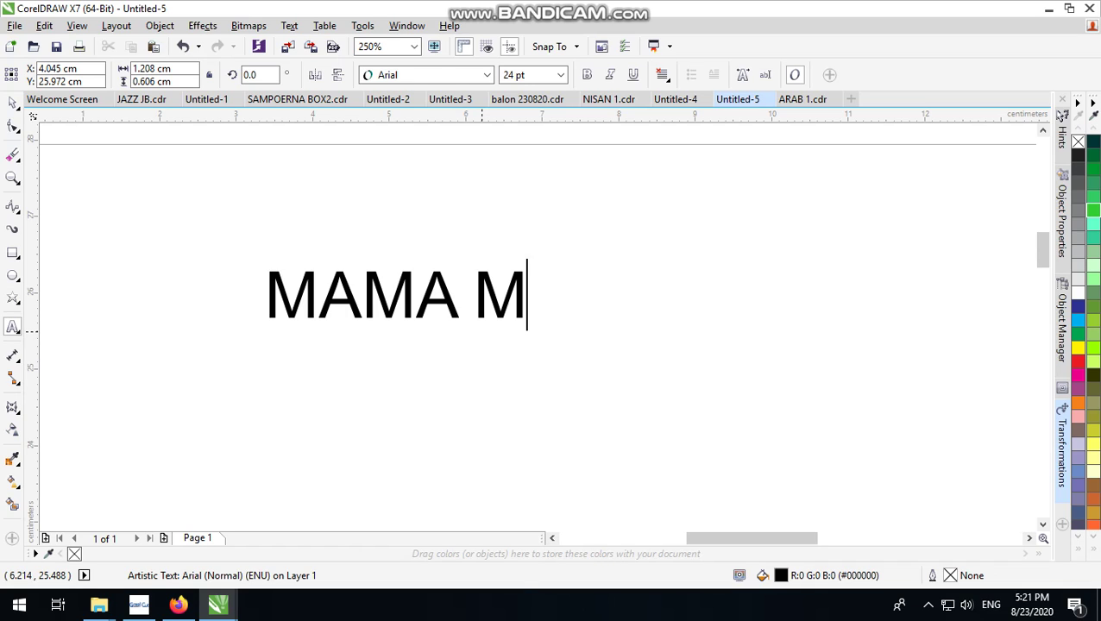
pyautogui.write('UDA')
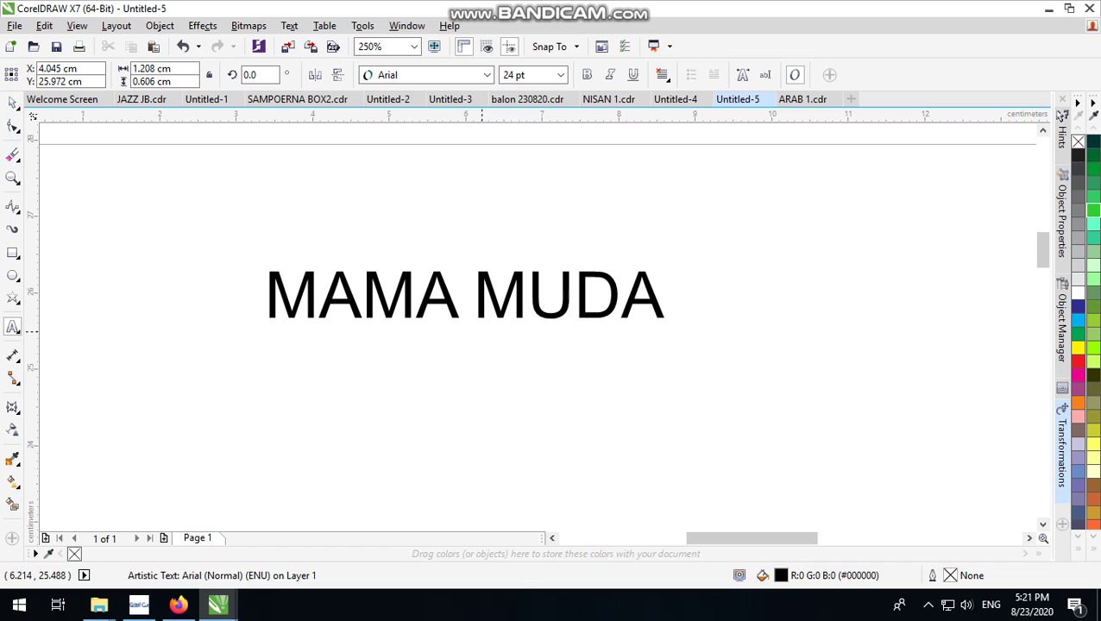
pyautogui.write(' Ra')
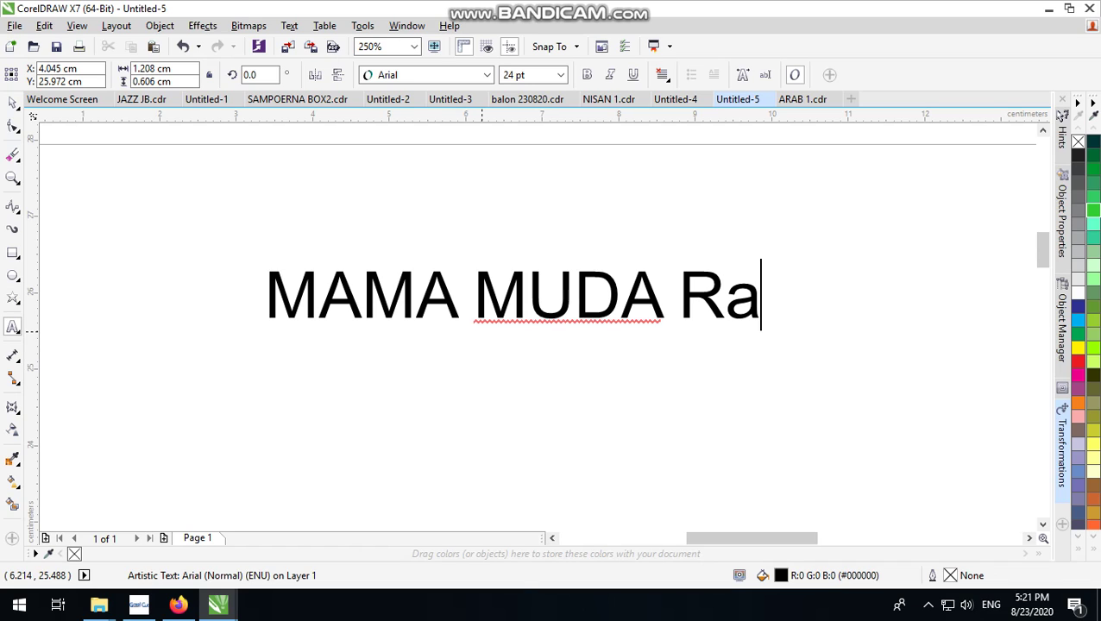
pyautogui.write('cing')
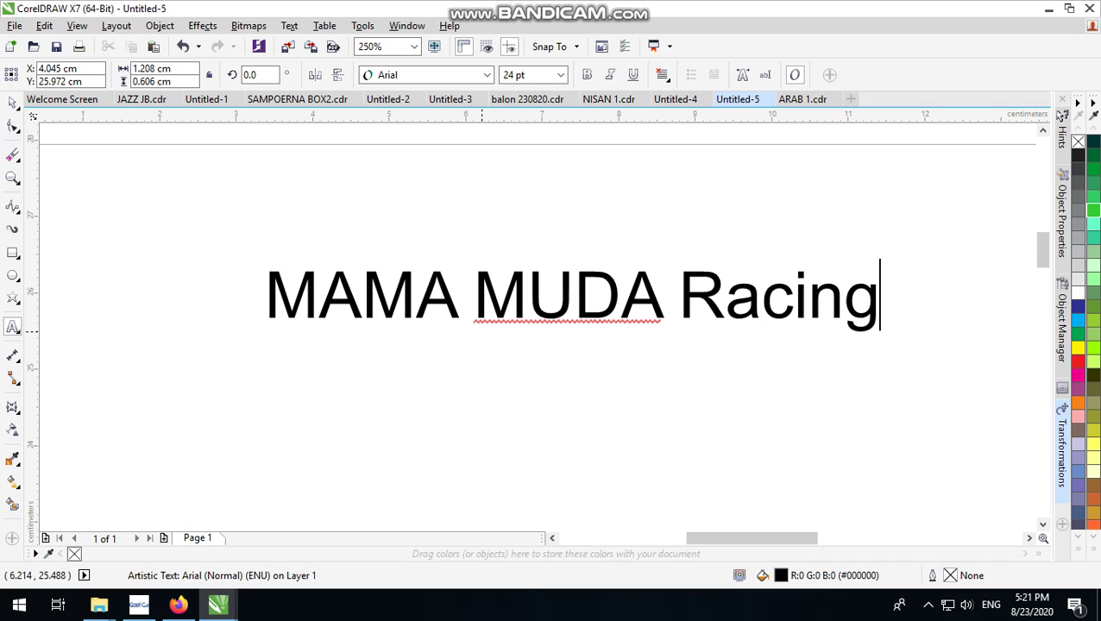
pyautogui.press('Escape')
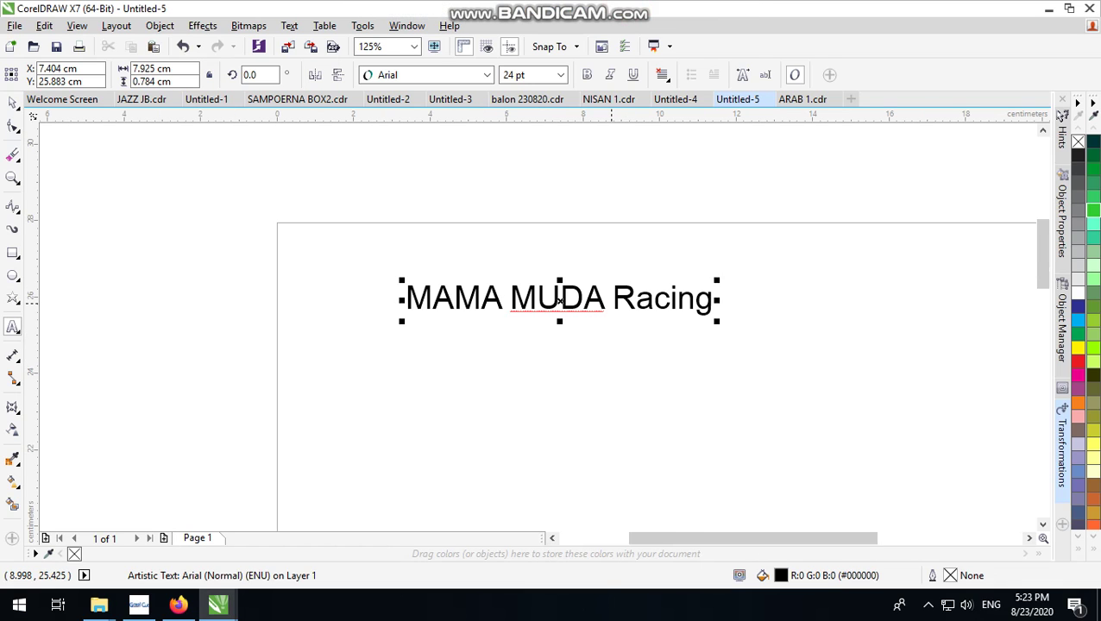
# Step: Break Racing onto a second line and set MAMA MUDA in the Demonized font
pyautogui.click(614, 309)
pyautogui.press('Return')
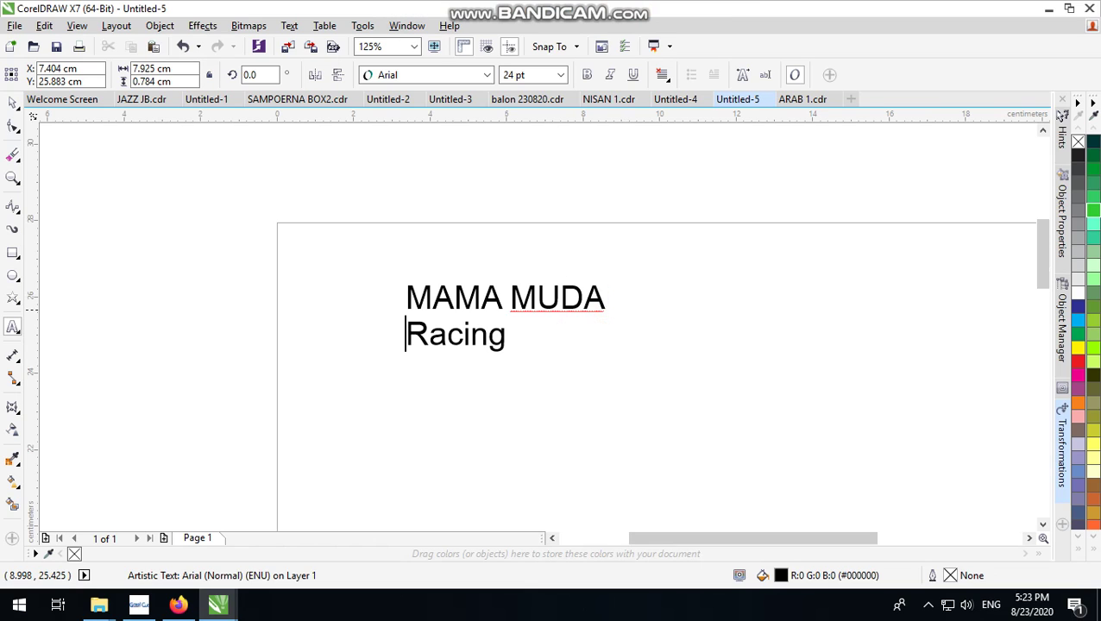
pyautogui.moveTo(405, 297); pyautogui.dragTo(612, 302)
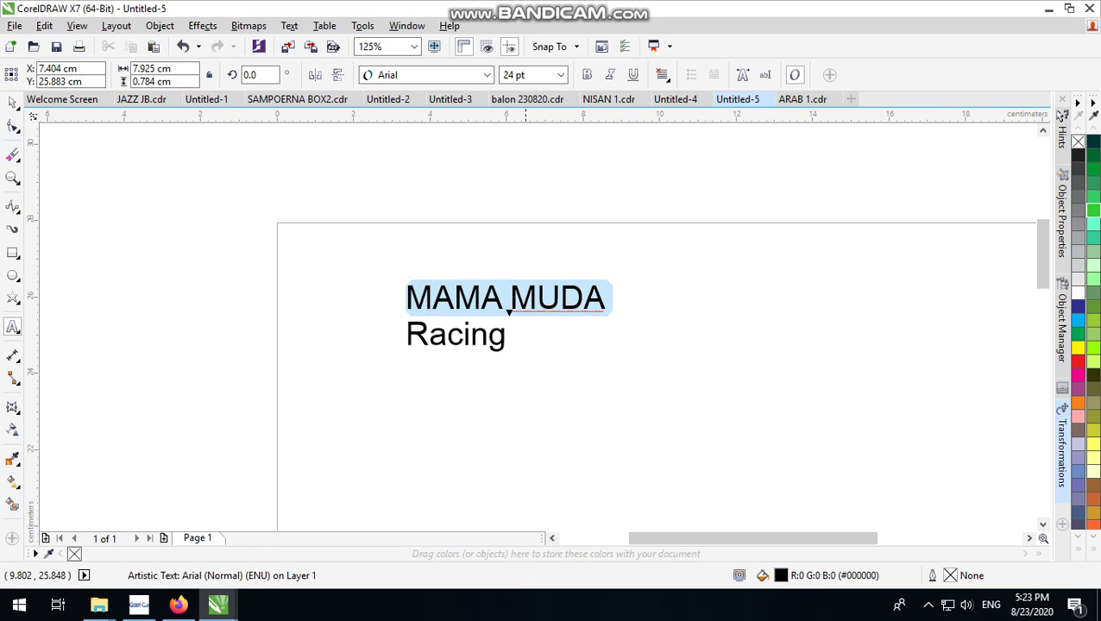
pyautogui.click(454, 75)
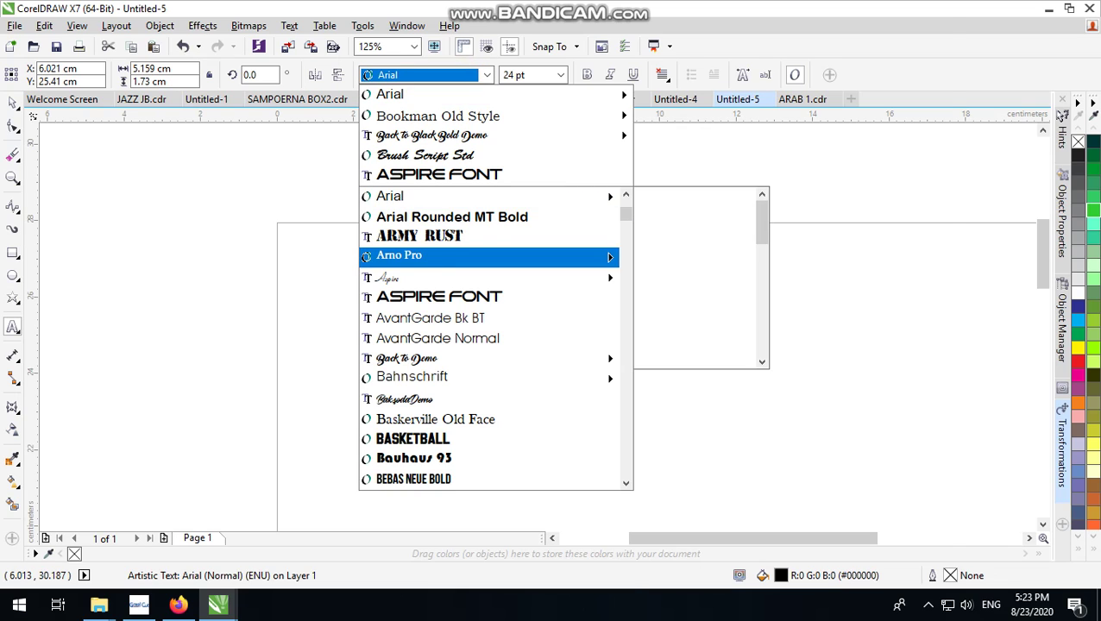
pyautogui.scroll(-2, 488, 336)
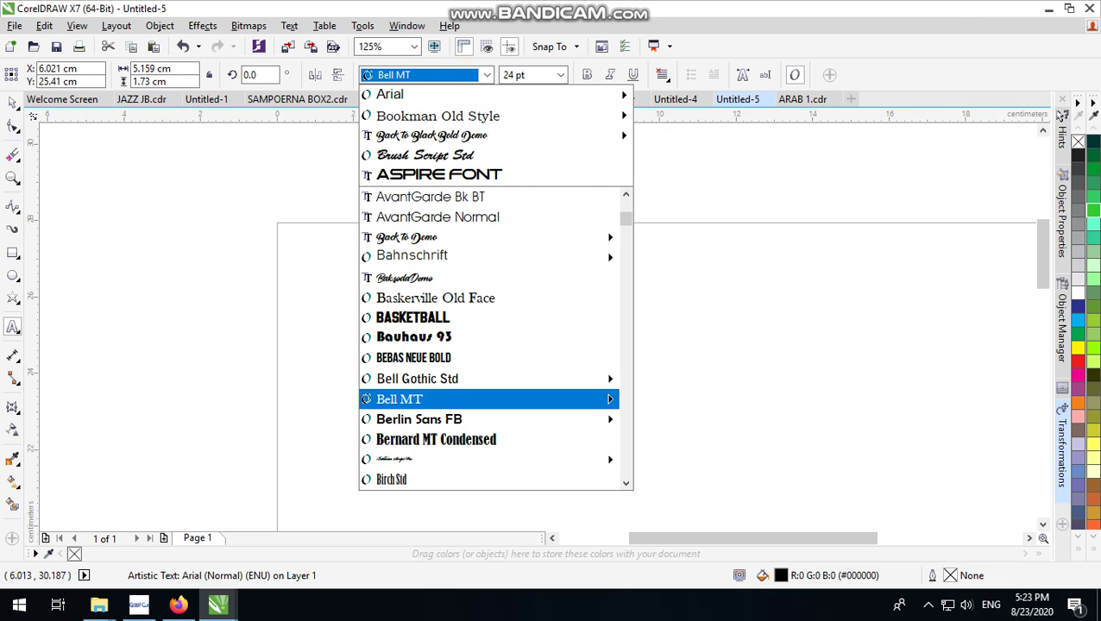
pyautogui.write('Demonized')
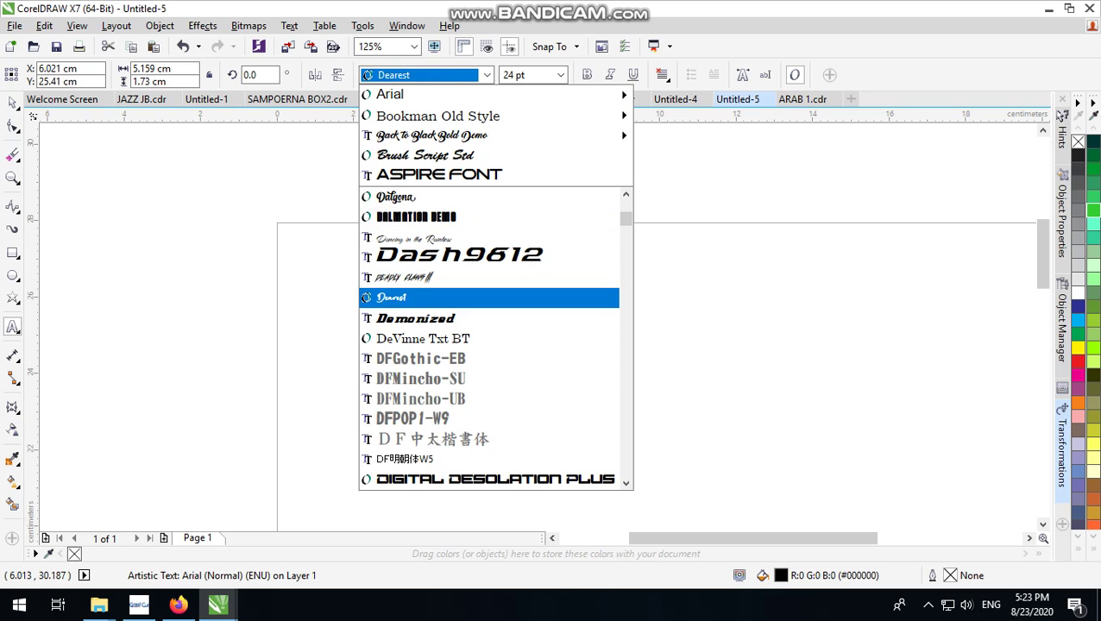
pyautogui.click(472, 317)
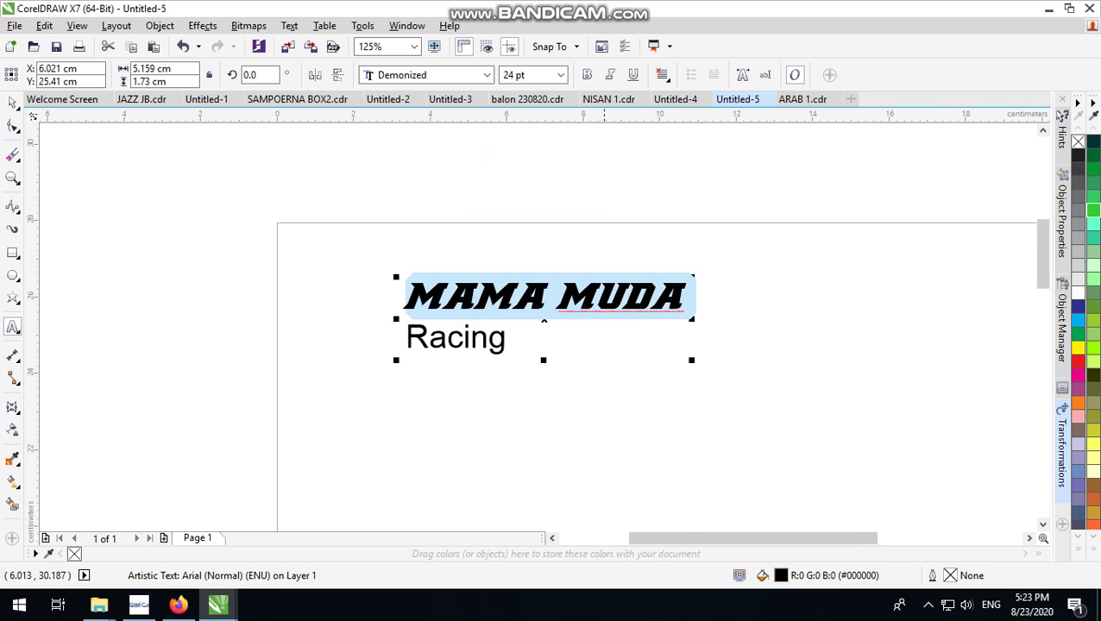
# Step: Set the Racing line in Aspire Font
pyautogui.scroll(2, 602, 321)
pyautogui.click(416, 358)
pyautogui.moveTo(416, 358); pyautogui.dragTo(213, 355)
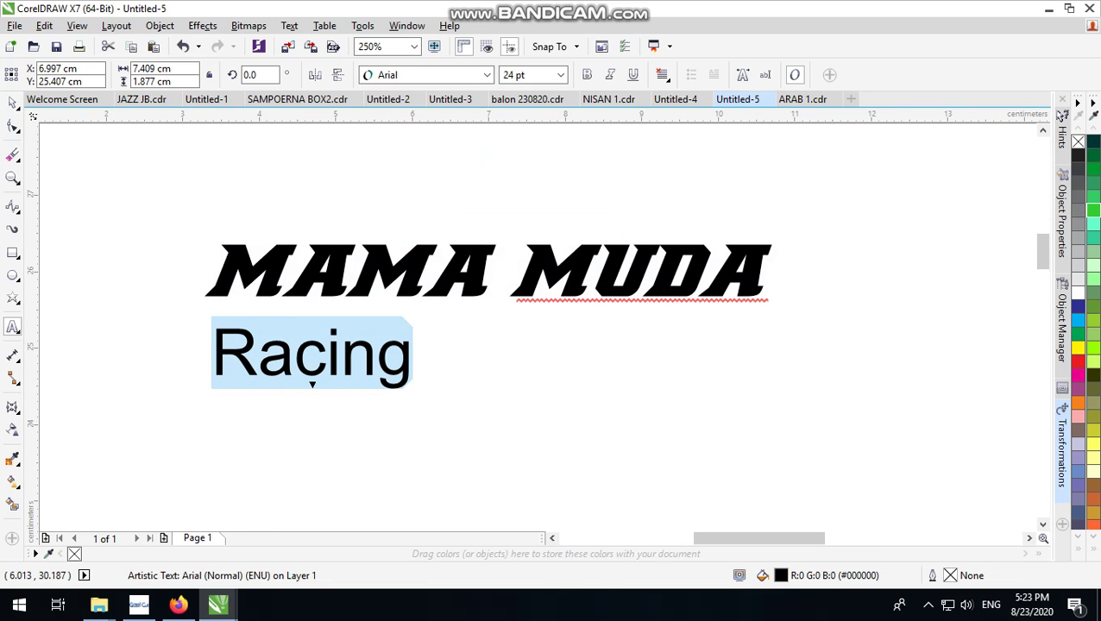
pyautogui.click(423, 75)
pyautogui.click(371, 296)
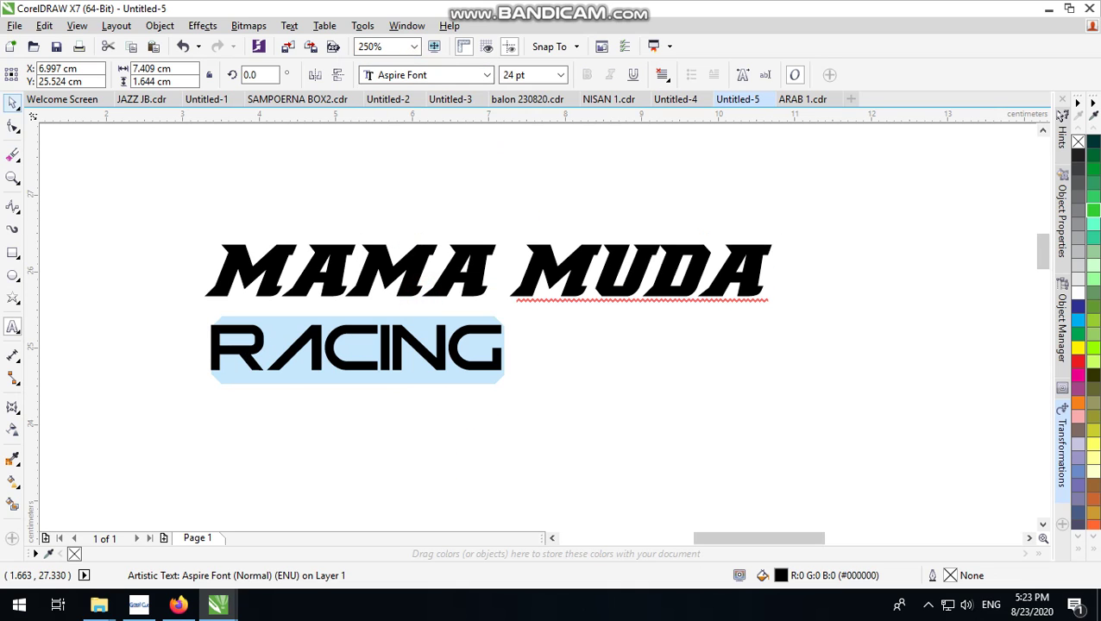
# Step: Move RACING right so it sits right-aligned beneath MAMA MUDA
pyautogui.click(13, 103)
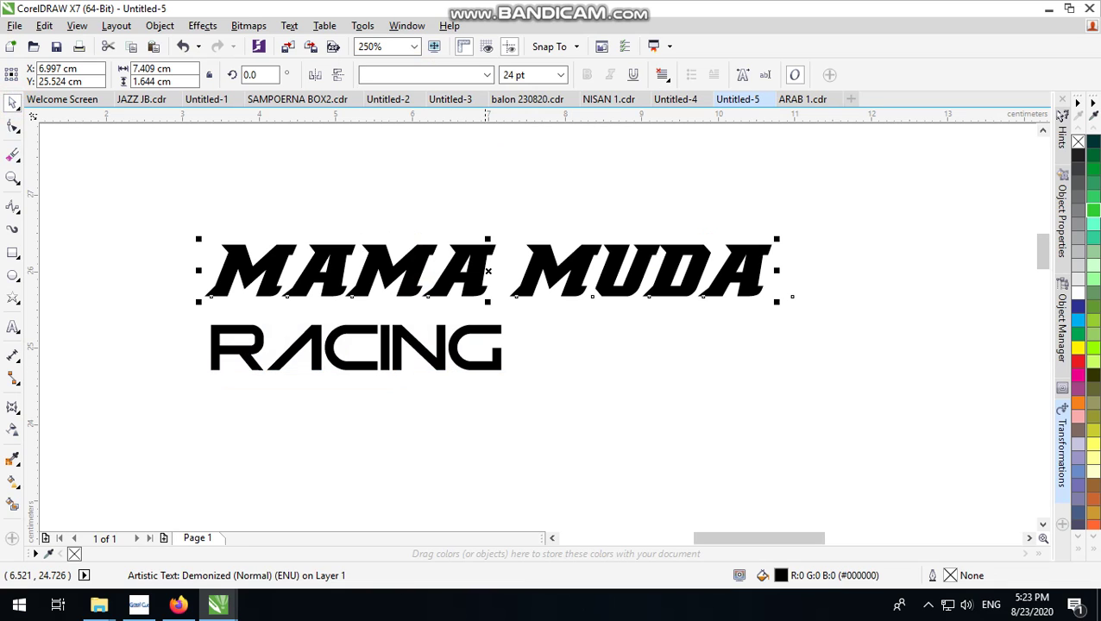
pyautogui.click(574, 178)
pyautogui.click(559, 278)
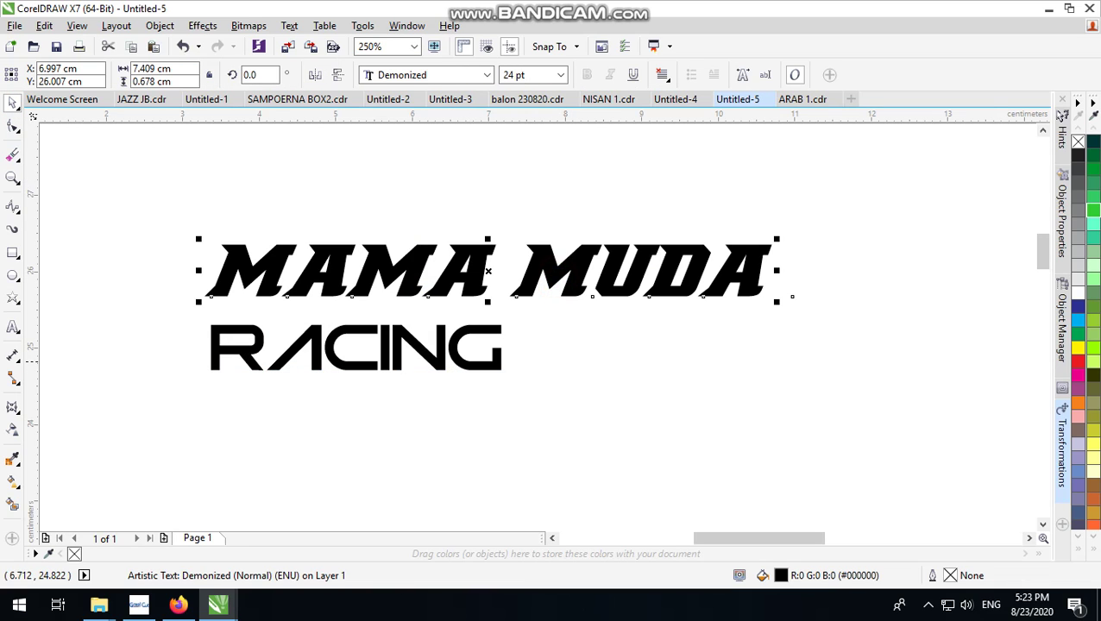
pyautogui.moveTo(457, 361); pyautogui.dragTo(729, 346)
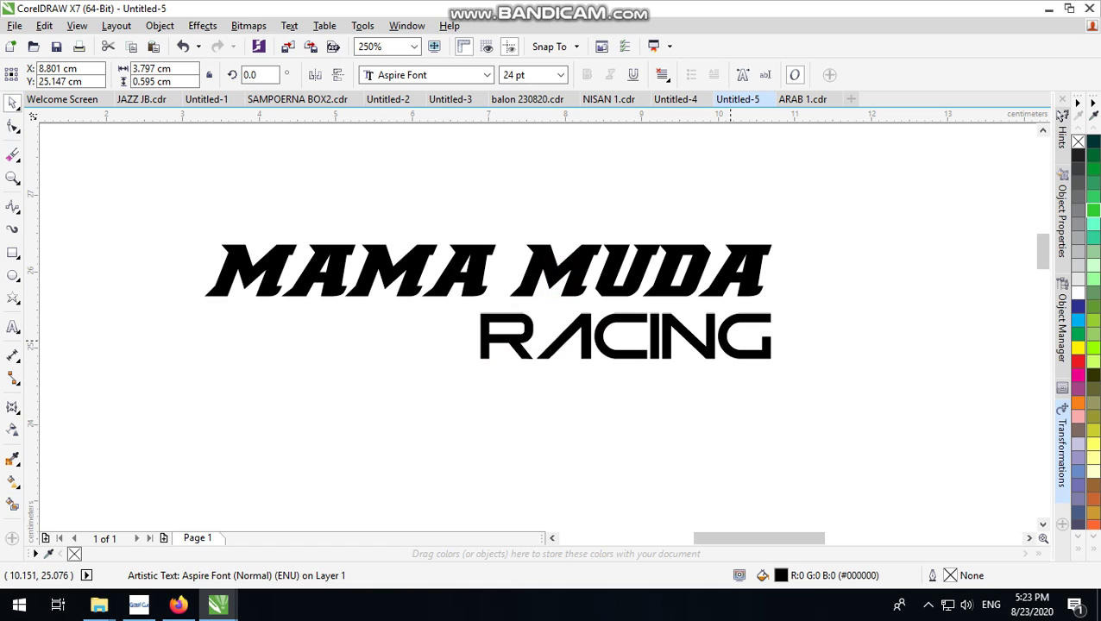
# Step: Fill the MAMA MUDA text red
pyautogui.click(610, 223)
pyautogui.scroll(2, 589, 271)
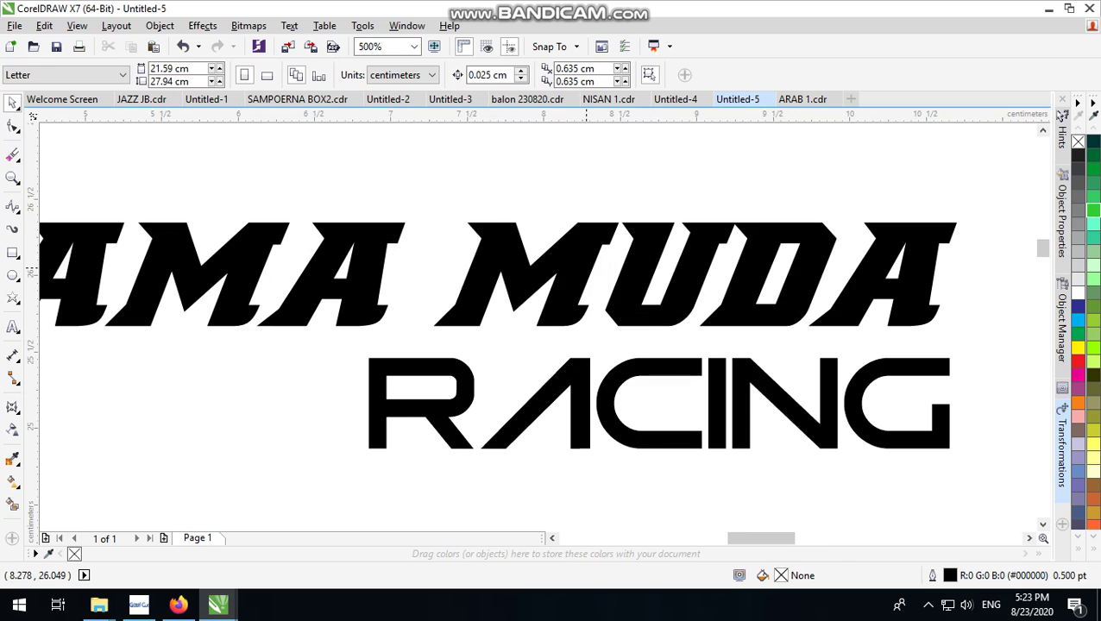
pyautogui.click(585, 267)
pyautogui.scroll(-2, 586, 319)
pyautogui.scroll(2, 592, 345)
pyautogui.click(592, 348)
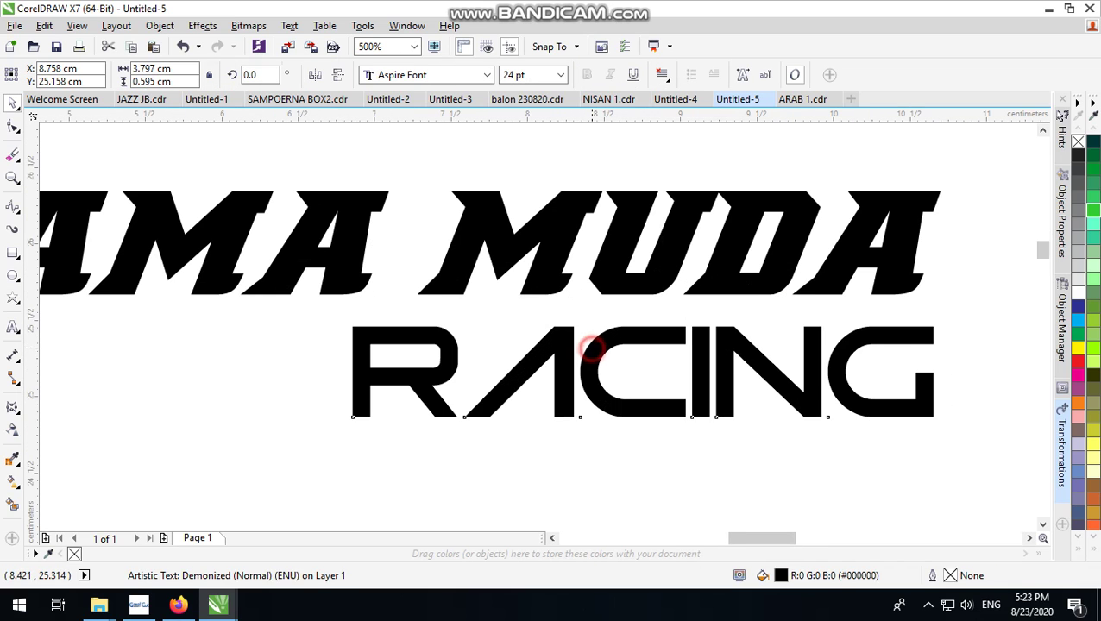
pyautogui.scroll(-2, 679, 364)
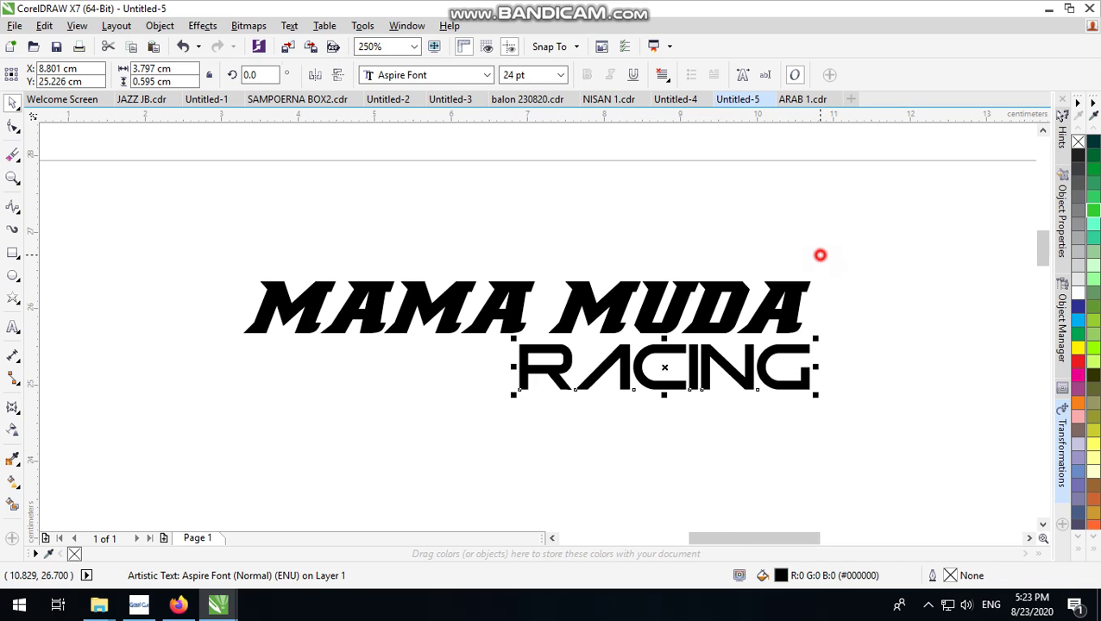
pyautogui.click(820, 256)
pyautogui.click(790, 319)
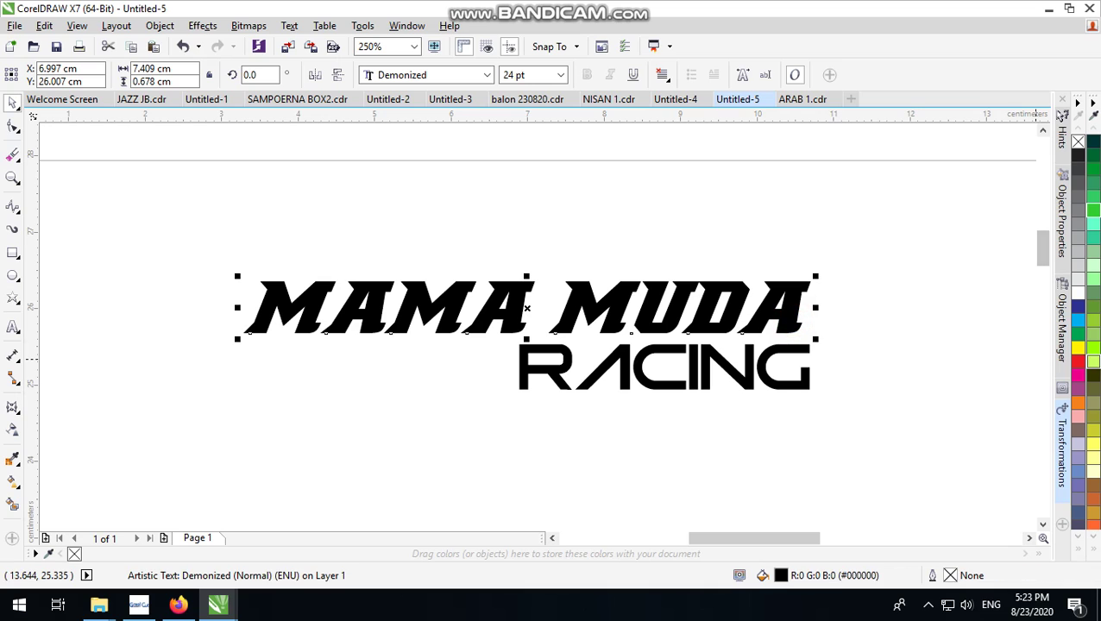
pyautogui.click(1078, 360)
# Step: Fill the RACING text yellow, then reselect MAMA MUDA
pyautogui.click(787, 259)
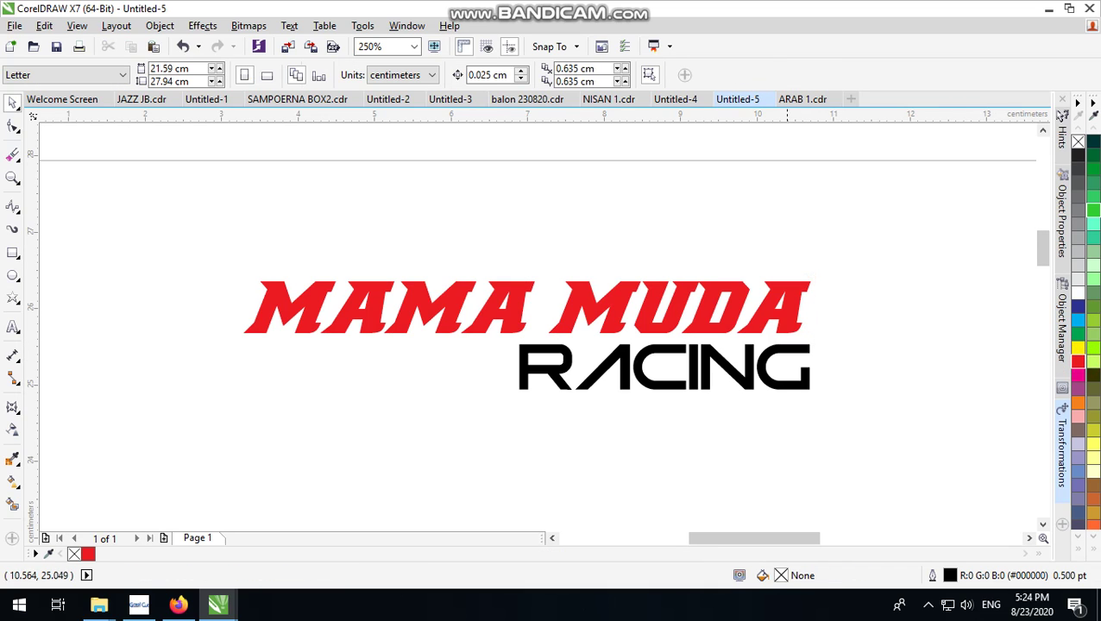
pyautogui.click(766, 366)
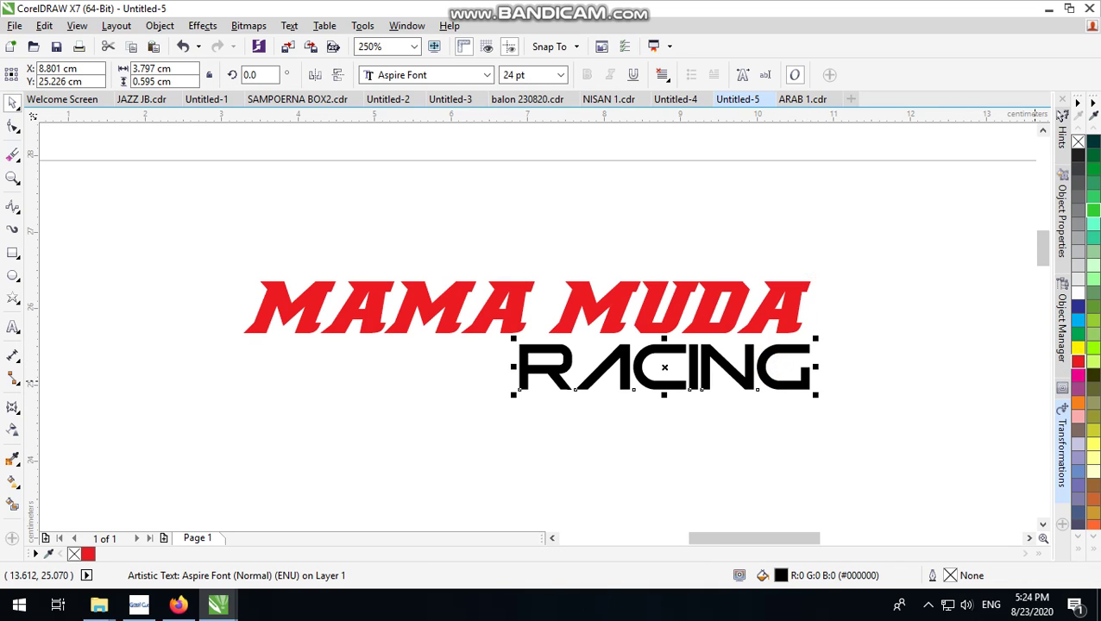
pyautogui.click(1077, 346)
pyautogui.scroll(2, 781, 362)
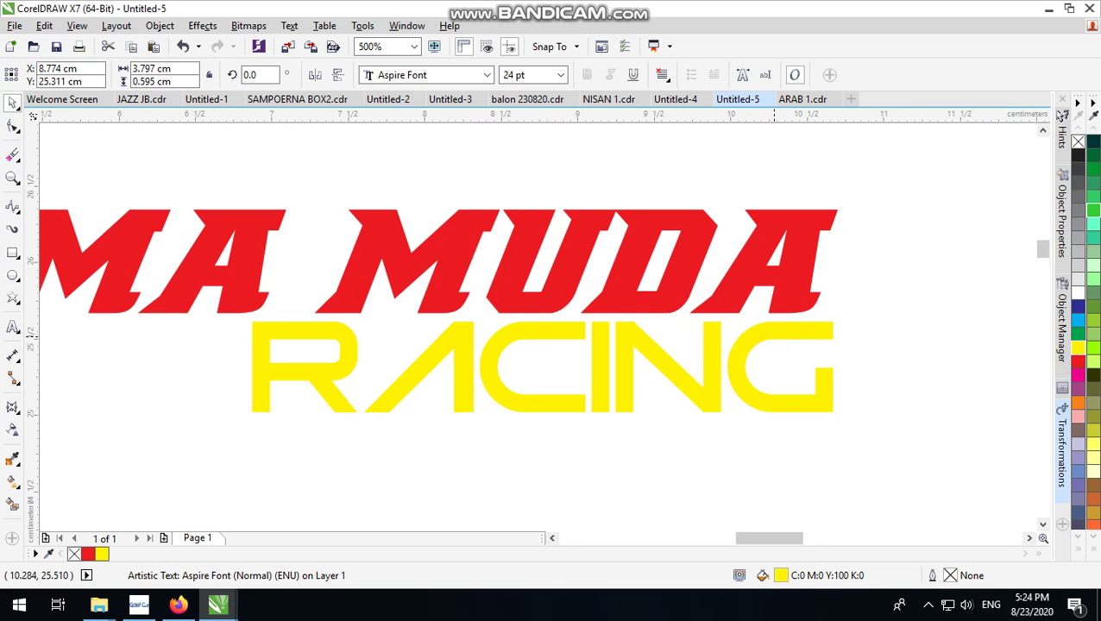
pyautogui.scroll(-2, 771, 351)
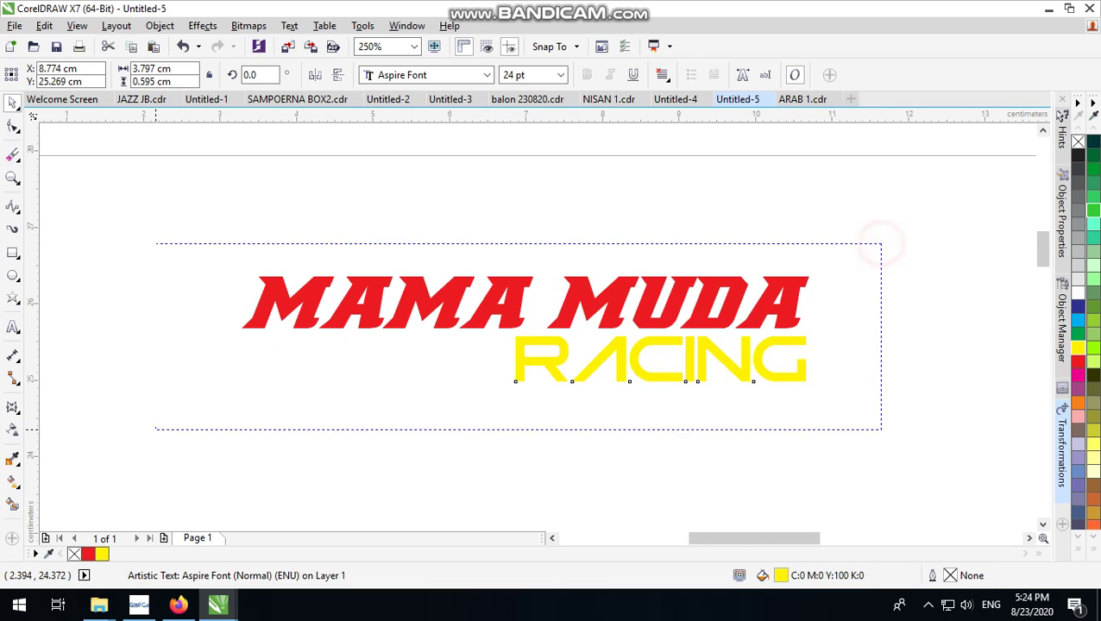
pyautogui.moveTo(880, 242); pyautogui.dragTo(880, 243)
pyautogui.click(514, 231)
pyautogui.scroll(1, 621, 311)
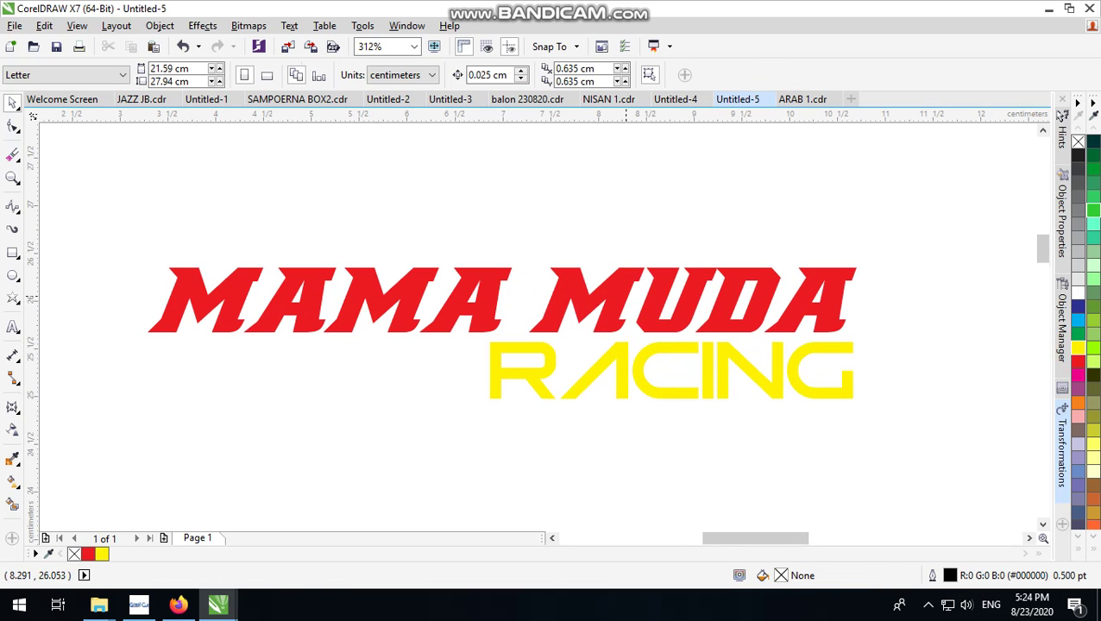
pyautogui.click(634, 289)
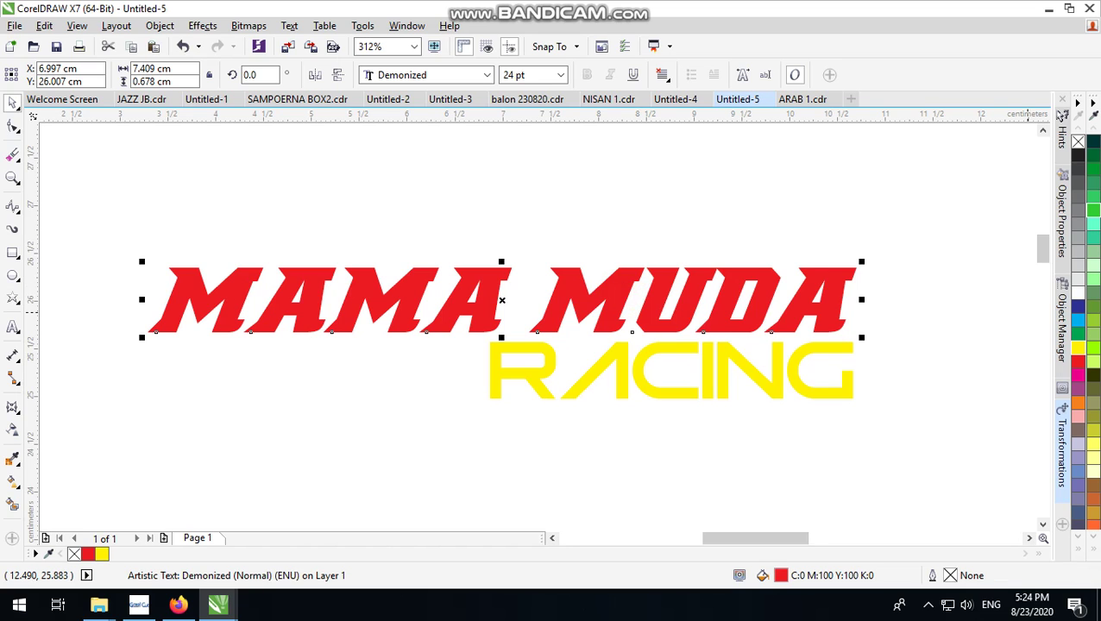
# Step: Apply a 1.254 cm black outside contour around the text, undoing an accidental enlargement
pyautogui.hotkey('ctrl', 'F9')
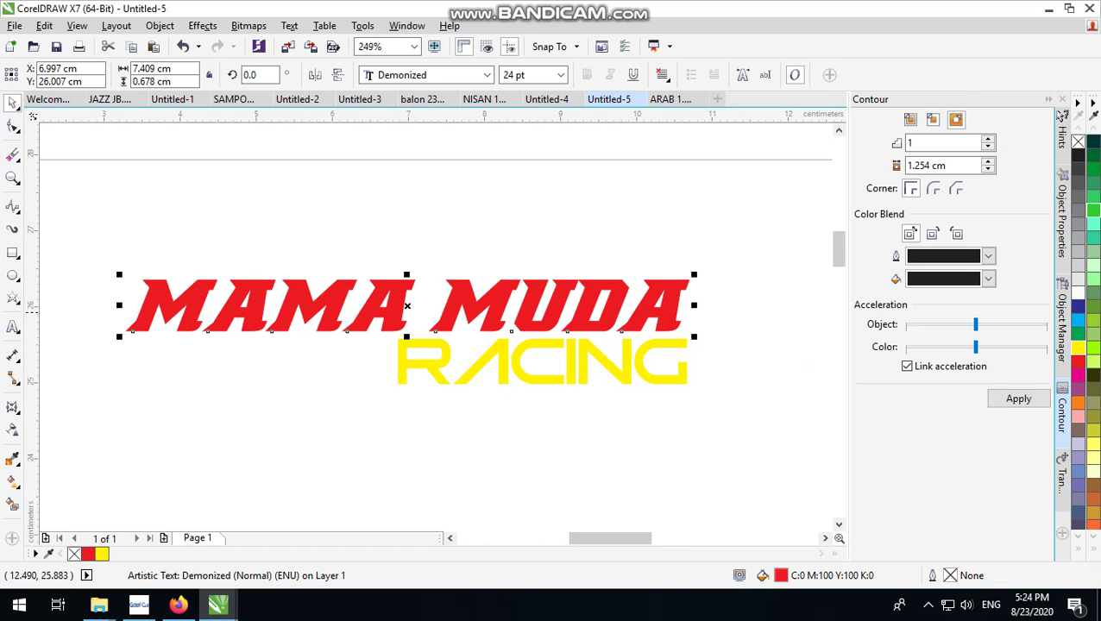
pyautogui.click(1016, 398)
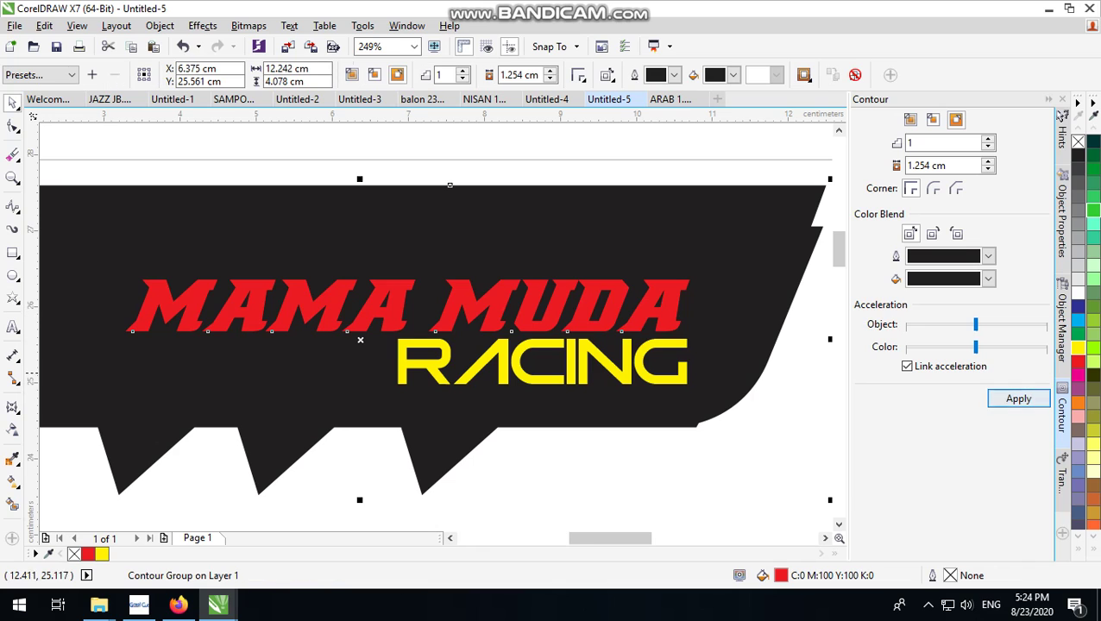
pyautogui.scroll(-2, 517, 406)
pyautogui.scroll(-4, 705, 251)
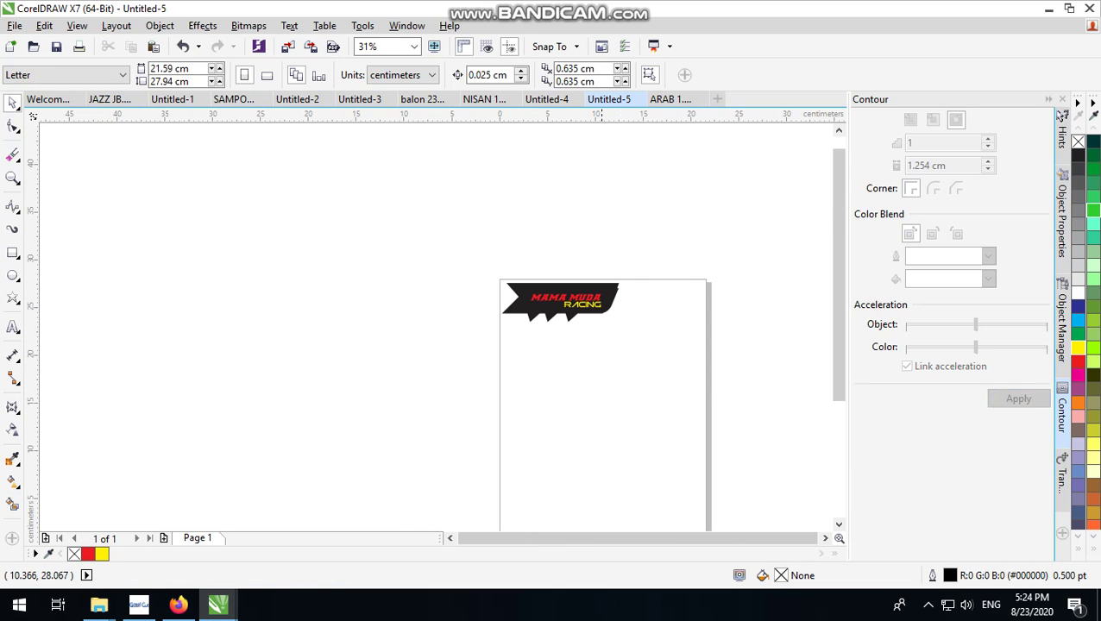
pyautogui.moveTo(381, 381)
pyautogui.mouseDown()
pyautogui.moveTo(656, 253)
pyautogui.moveTo(759, 271)
pyautogui.mouseUp()
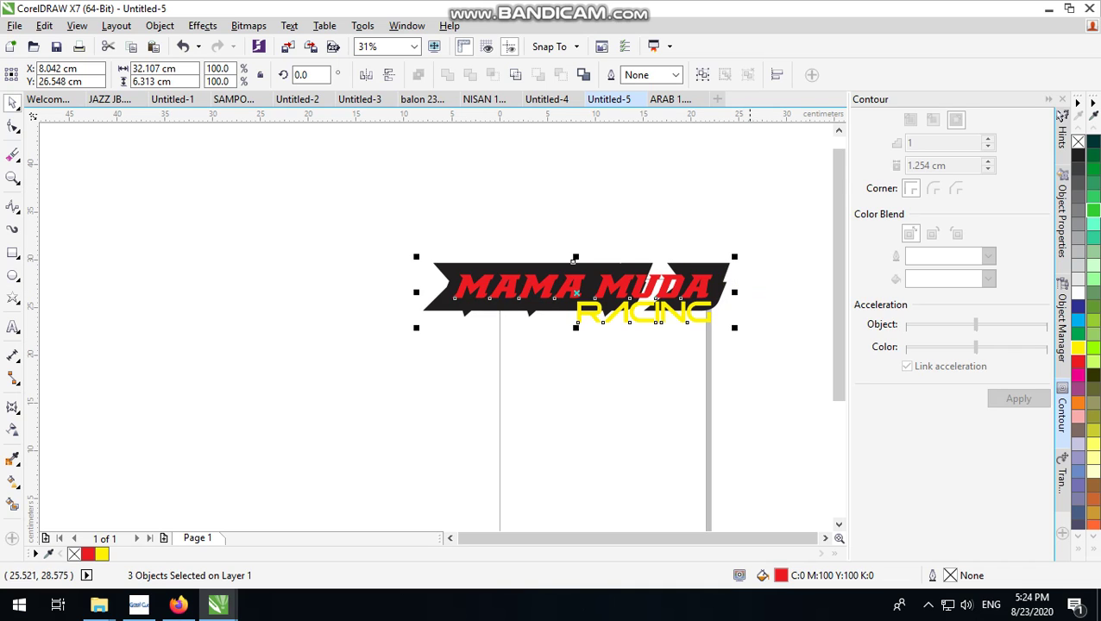
pyautogui.hotkey('ctrl', 'z')
# Step: Select the MAMA MUDA text and its black contour backing, then shift the title
pyautogui.scroll(2, 713, 292)
pyautogui.scroll(2, 713, 293)
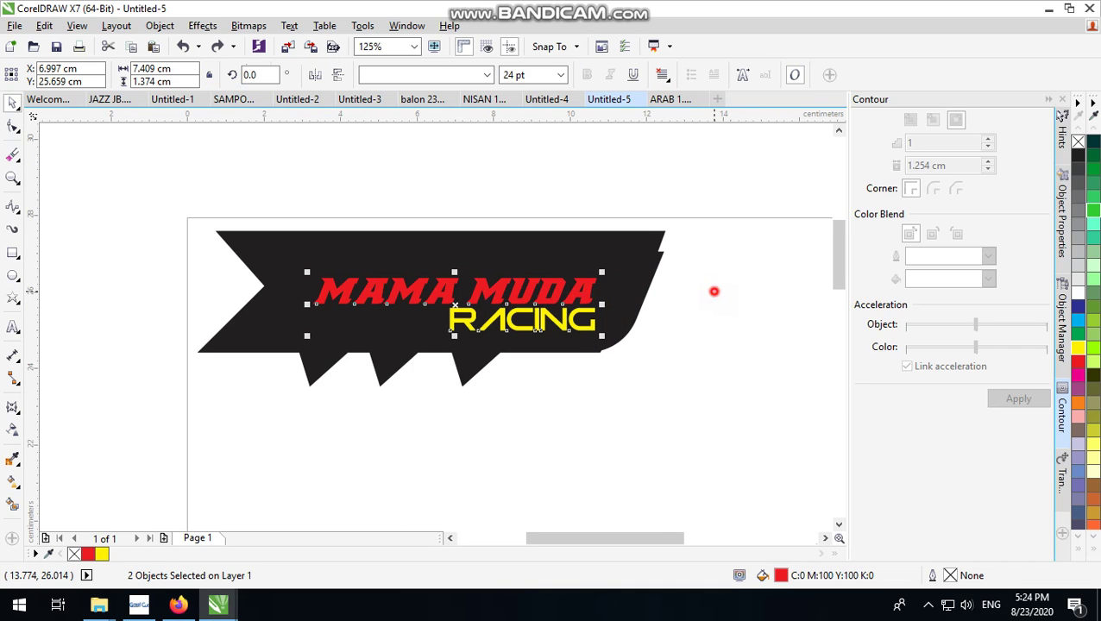
pyautogui.click(713, 293)
pyautogui.scroll(2, 713, 292)
pyautogui.click(543, 285)
pyautogui.click(293, 319)
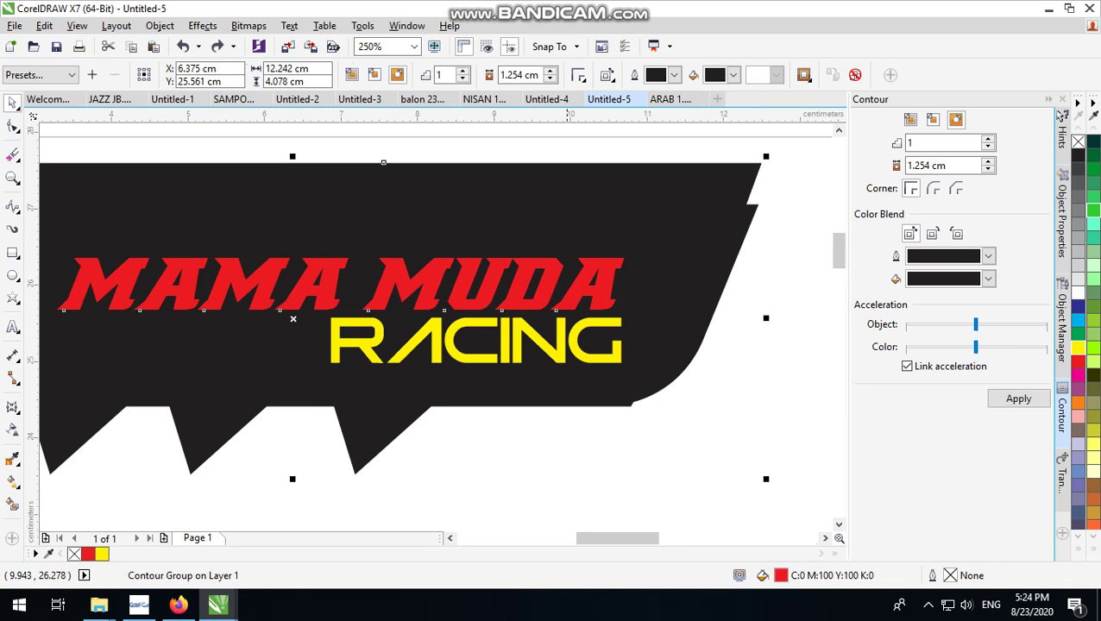
pyautogui.scroll(-1, 738, 401)
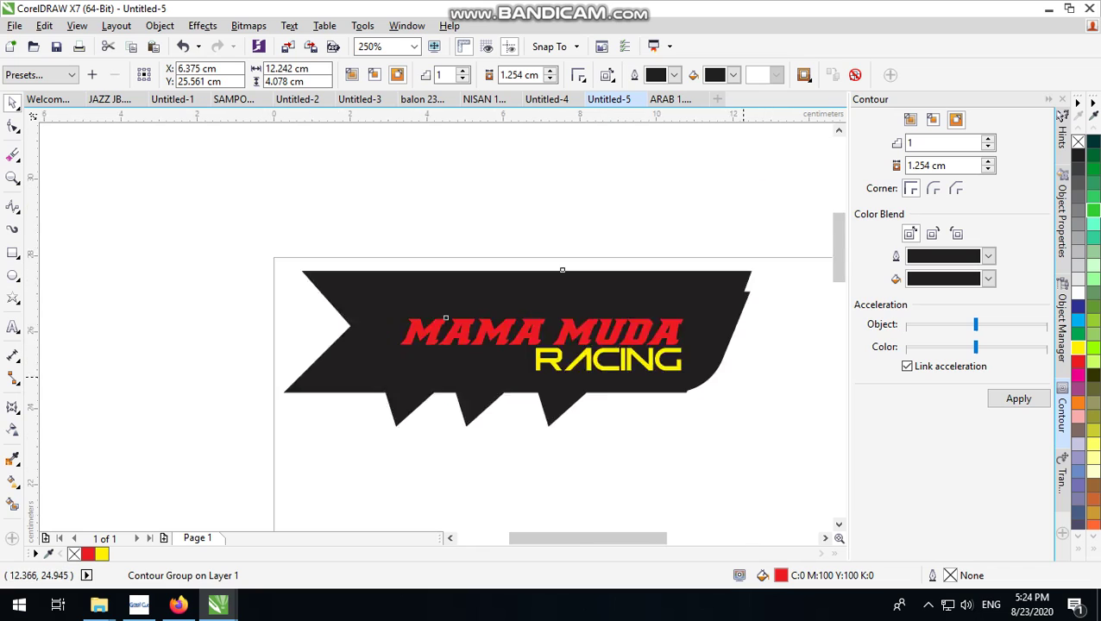
pyautogui.scroll(-2, 738, 401)
pyautogui.scroll(1, 690, 357)
pyautogui.moveTo(604, 356); pyautogui.dragTo(604, 384)
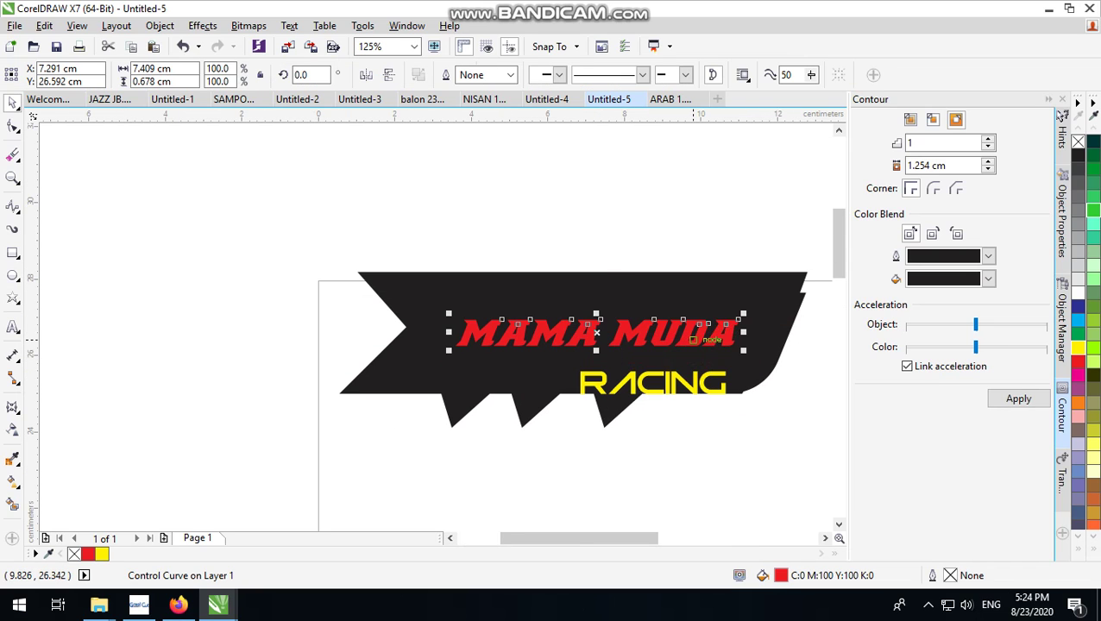
# Step: Undo the text move, break the contour group apart and delete the black backing curve
pyautogui.hotkey('ctrl', 'z')
pyautogui.click(160, 25)
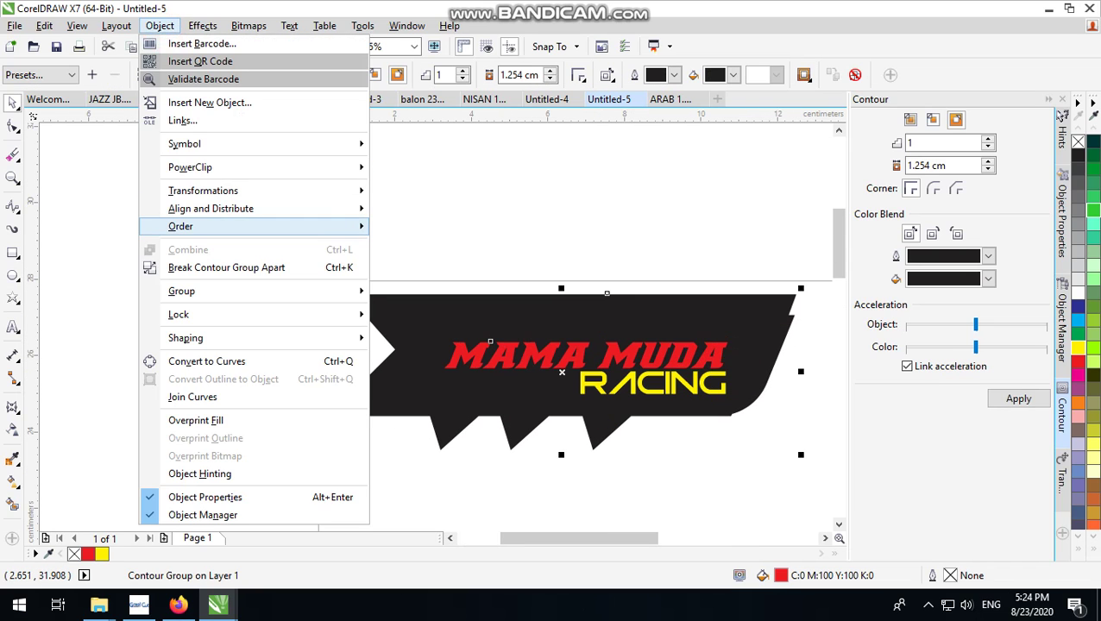
pyautogui.click(188, 266)
pyautogui.click(513, 313)
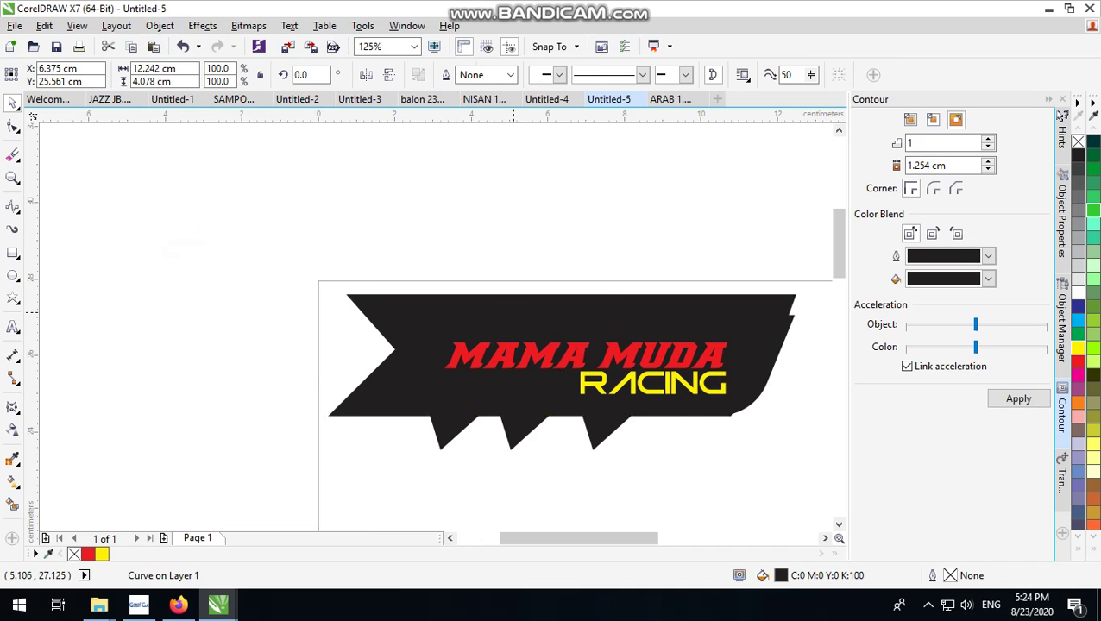
pyautogui.press('Delete')
pyautogui.scroll(1, 505, 315)
pyautogui.scroll(-1, 500, 318)
pyautogui.scroll(1, 491, 321)
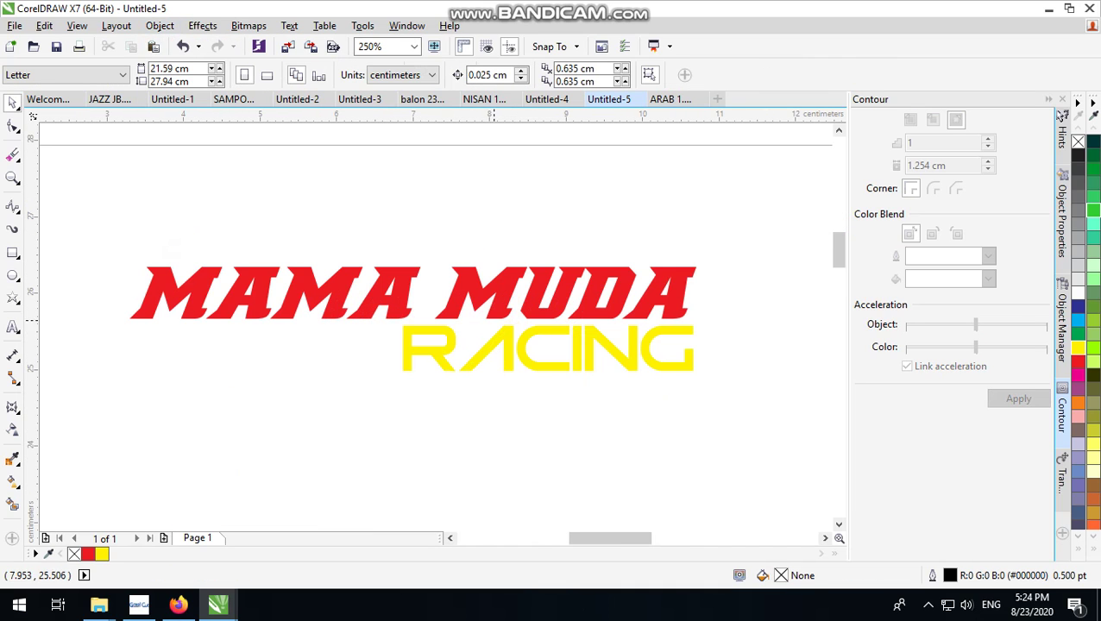
pyautogui.click(482, 285)
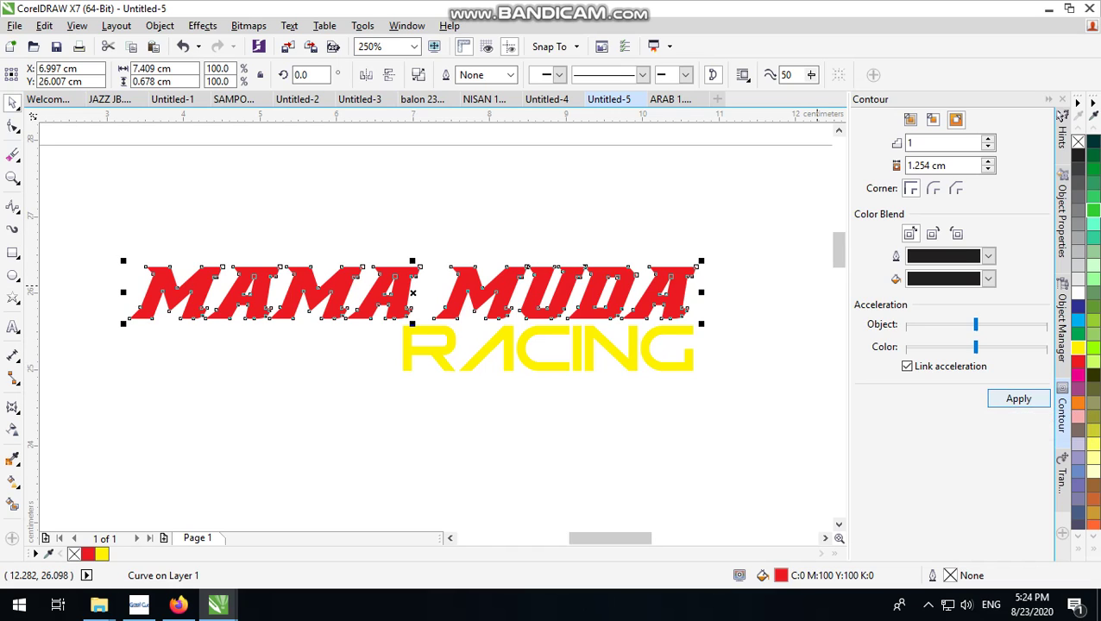
# Step: Apply a black contour to MAMA MUDA and enlarge the logo to about 53 cm wide
pyautogui.click(1016, 399)
pyautogui.scroll(-4, 535, 310)
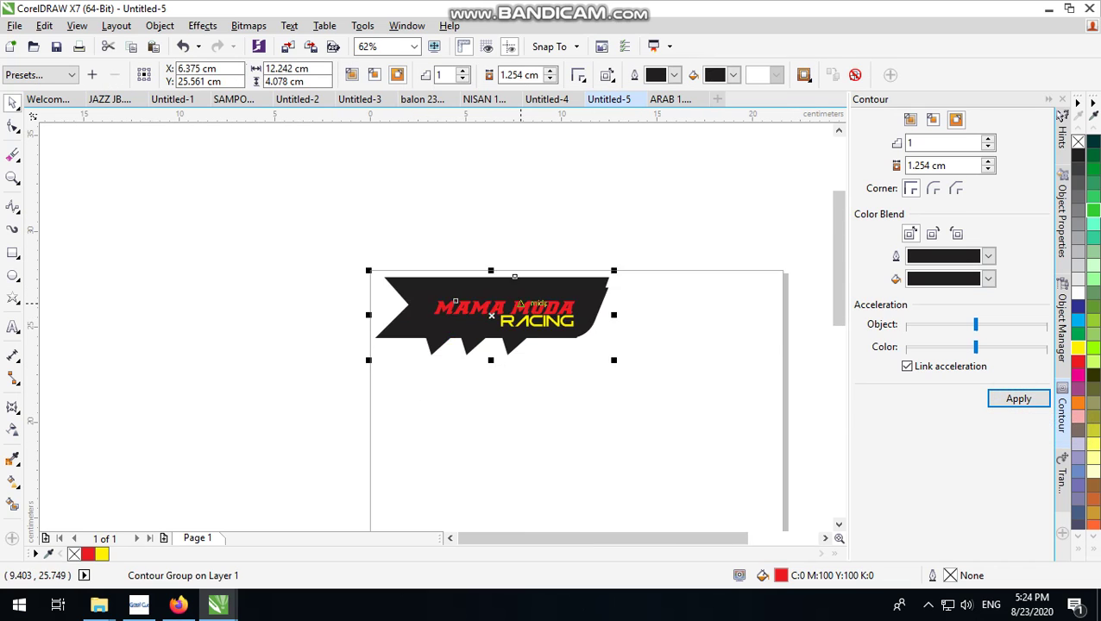
pyautogui.moveTo(615, 247); pyautogui.dragTo(436, 338)
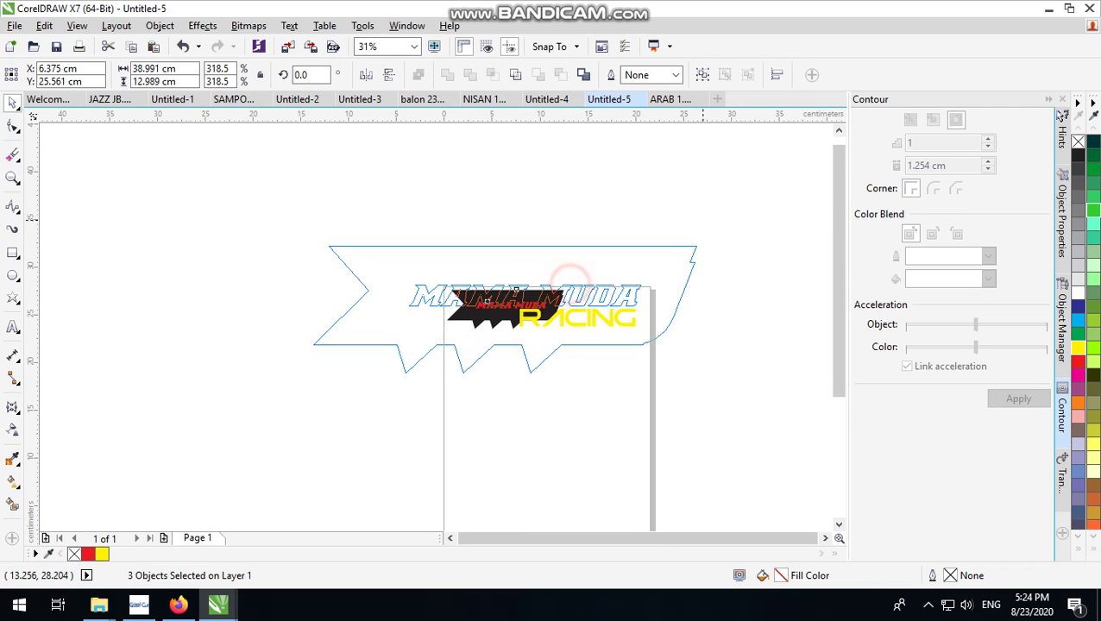
pyautogui.moveTo(569, 282); pyautogui.dragTo(764, 263)
pyautogui.scroll(1, 701, 258)
pyautogui.scroll(-1, 609, 287)
pyautogui.scroll(1, 684, 276)
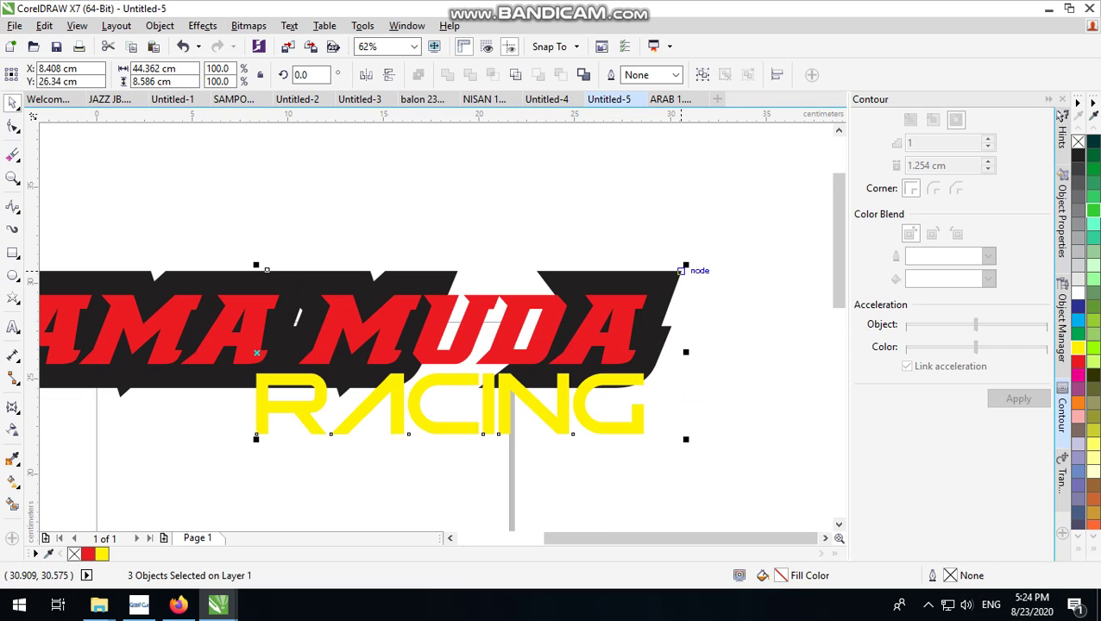
pyautogui.moveTo(687, 267); pyautogui.dragTo(771, 251)
pyautogui.scroll(-2, 556, 314)
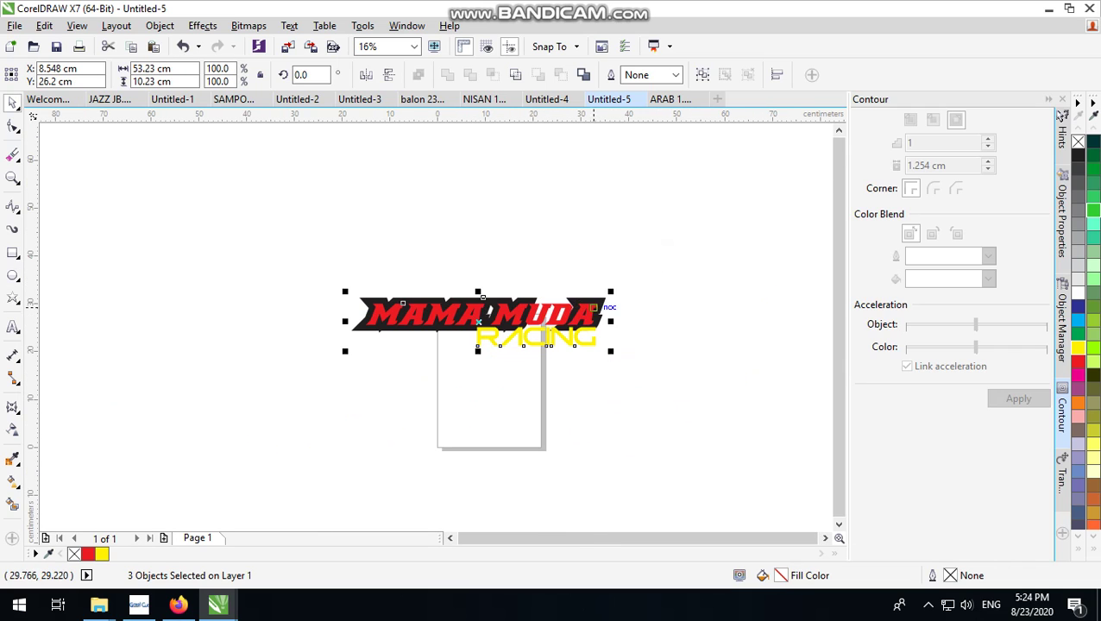
pyautogui.scroll(1, 609, 307)
# Step: Reduce the MAMA MUDA contour offset to 0.303 cm and reapply it
pyautogui.click(638, 275)
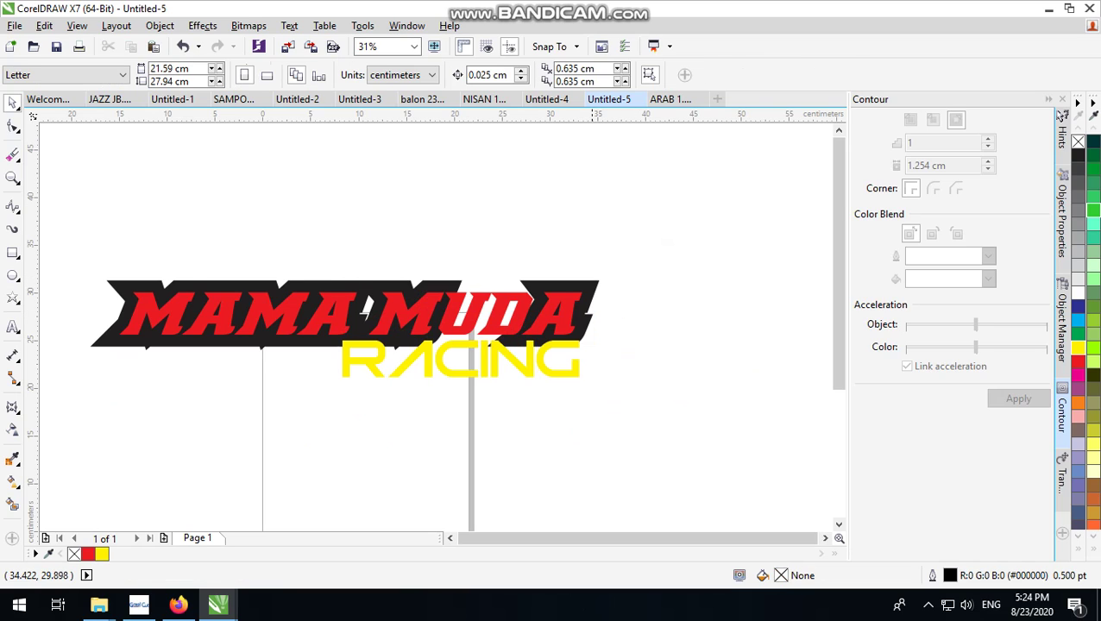
pyautogui.click(589, 285)
pyautogui.click(989, 170)
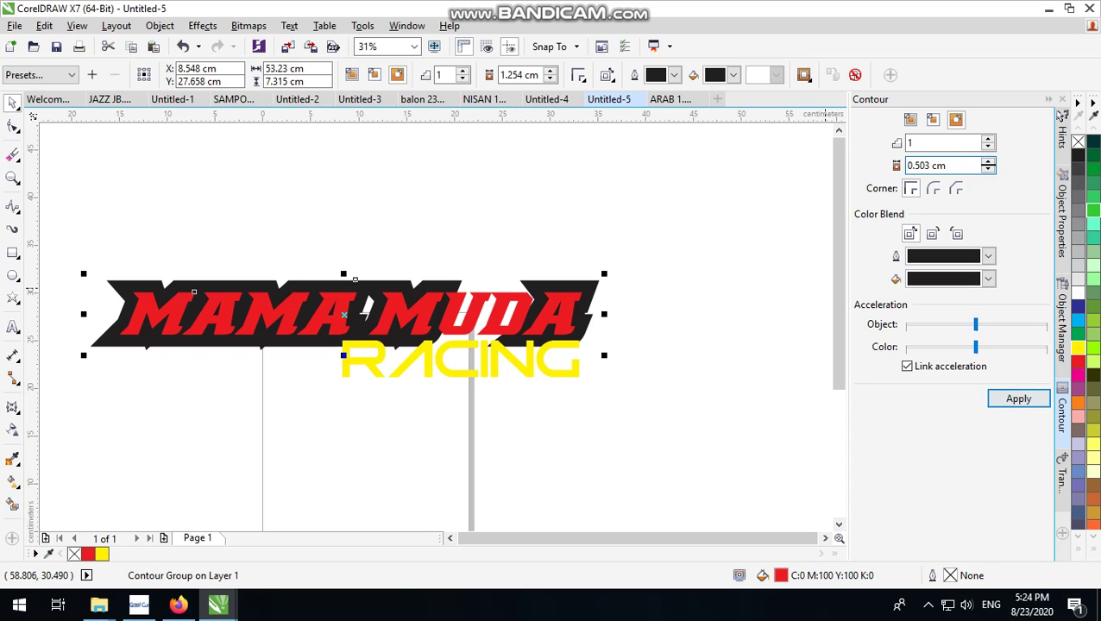
pyautogui.click(1018, 398)
pyautogui.scroll(1, 677, 321)
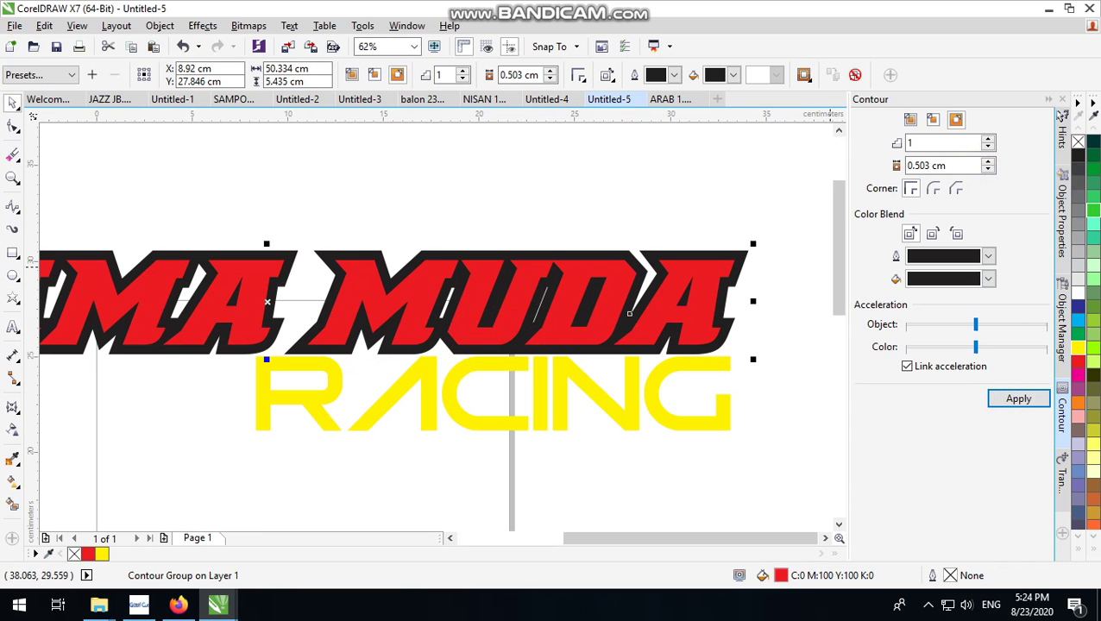
pyautogui.click(988, 169)
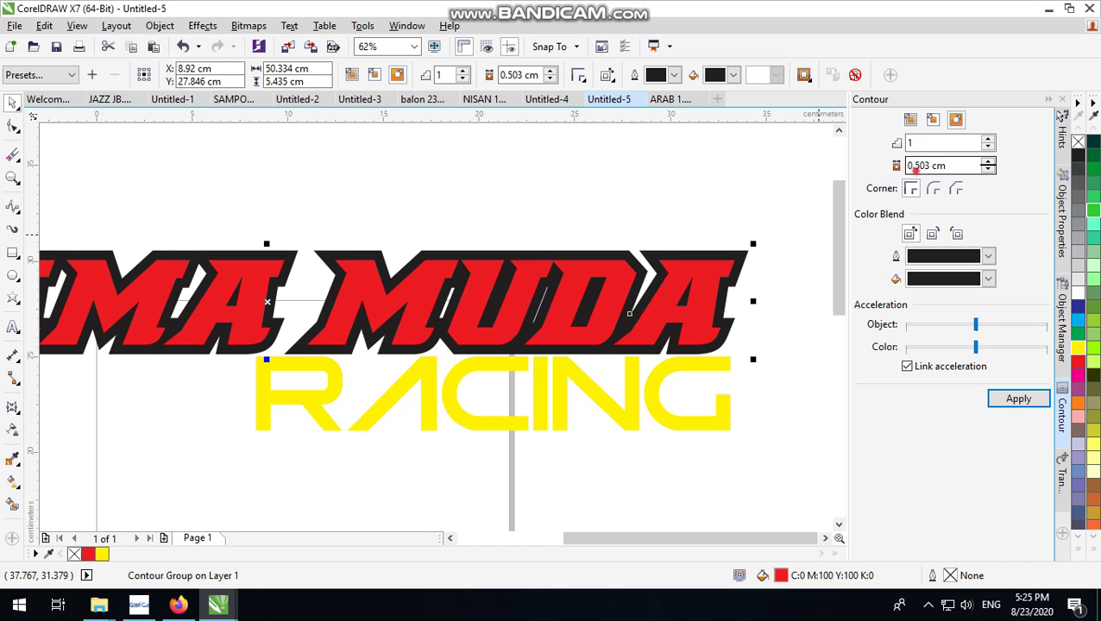
pyautogui.write('0.303')
pyautogui.press('Return')
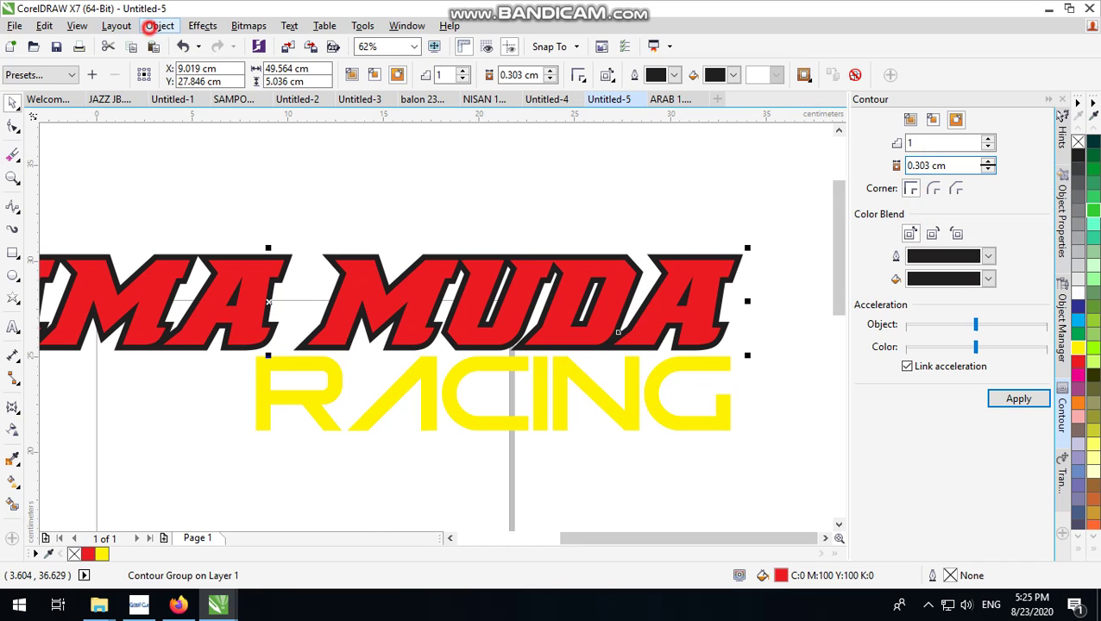
# Step: Break MAMA MUDA's contour group apart, then select RACING
pyautogui.click(155, 26)
pyautogui.click(226, 268)
pyautogui.click(514, 170)
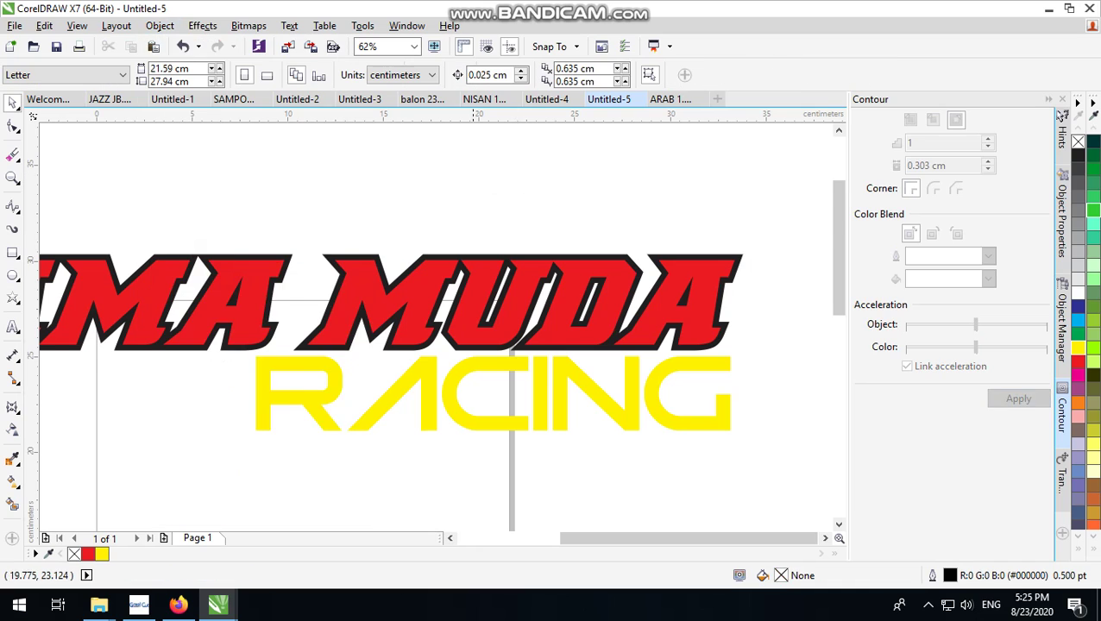
pyautogui.scroll(2, 515, 344)
pyautogui.scroll(-1, 515, 343)
pyautogui.scroll(-2, 526, 367)
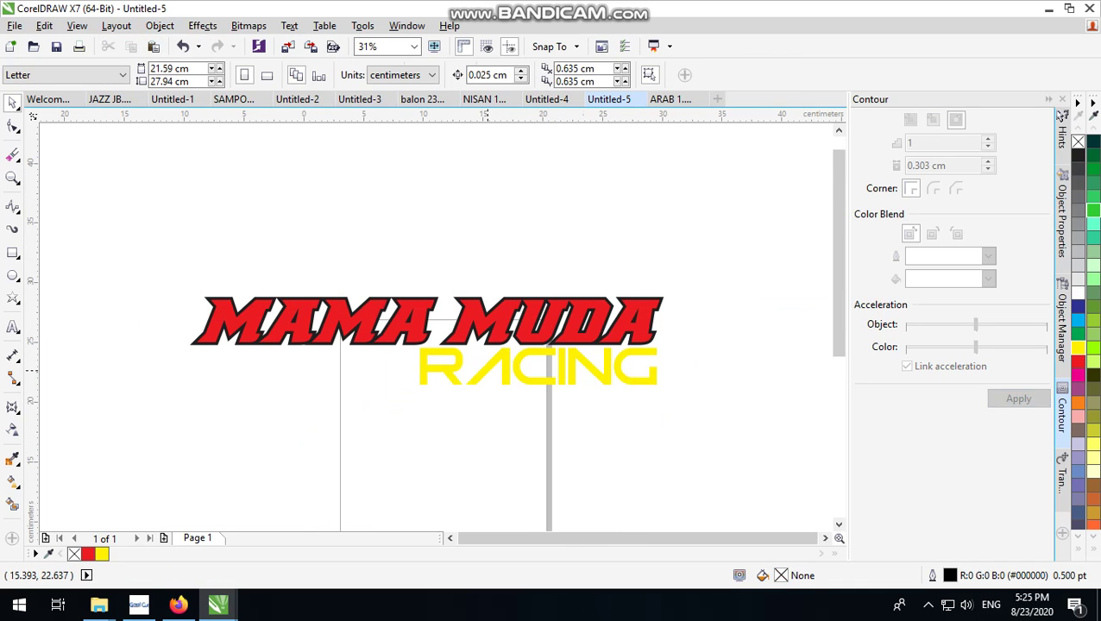
pyautogui.click(524, 363)
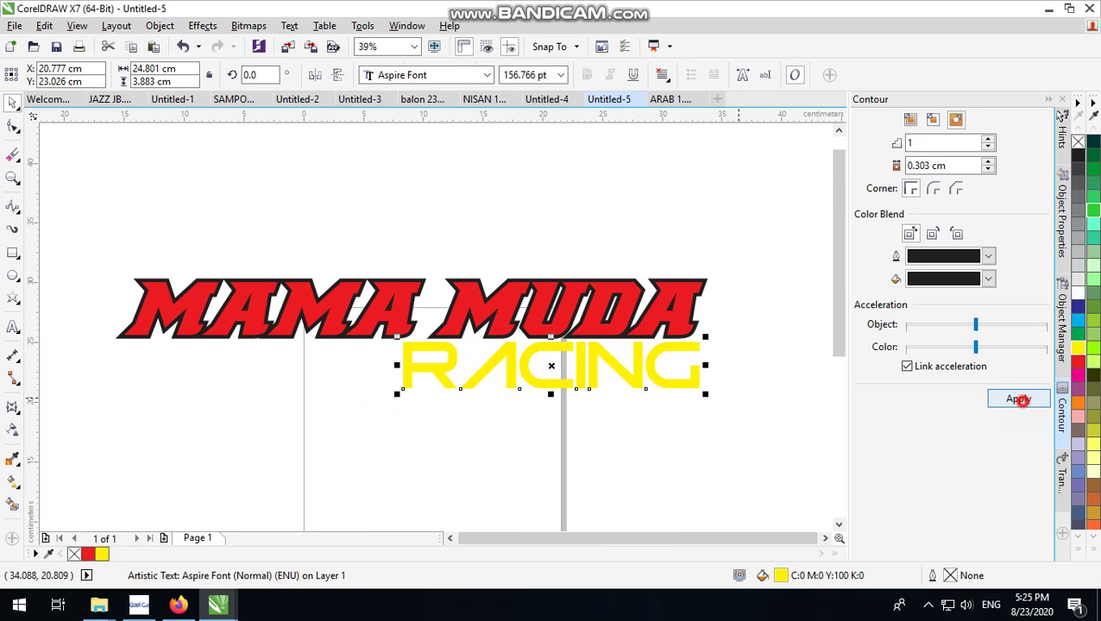
# Step: Apply the 0.303 cm black contour to RACING and break its contour group apart
pyautogui.click(1018, 399)
pyautogui.scroll(2, 643, 367)
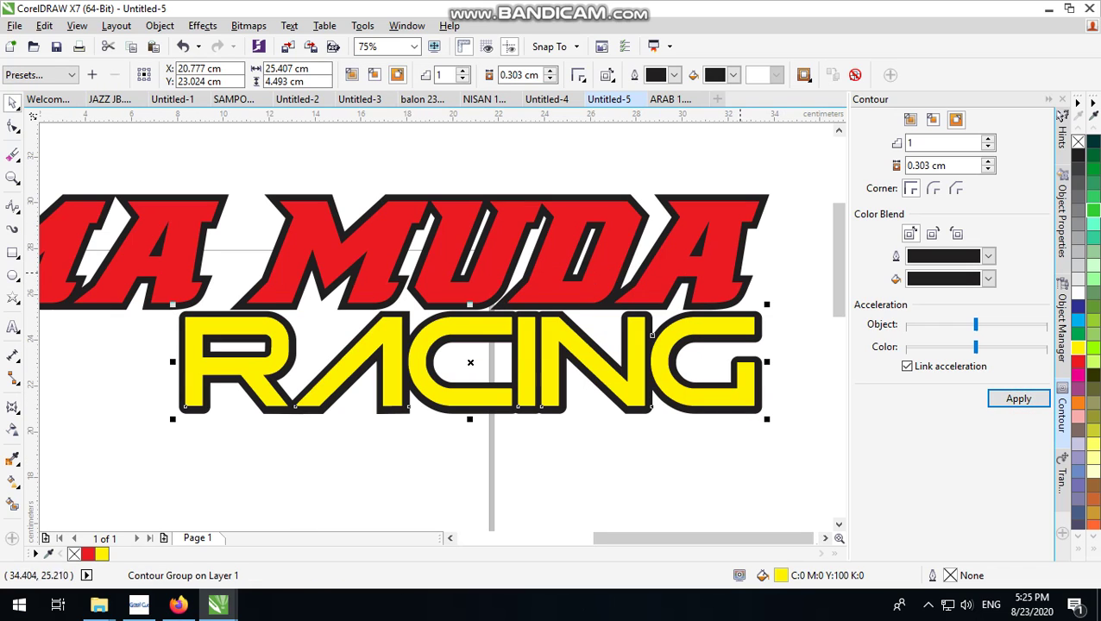
pyautogui.click(160, 25)
pyautogui.click(205, 265)
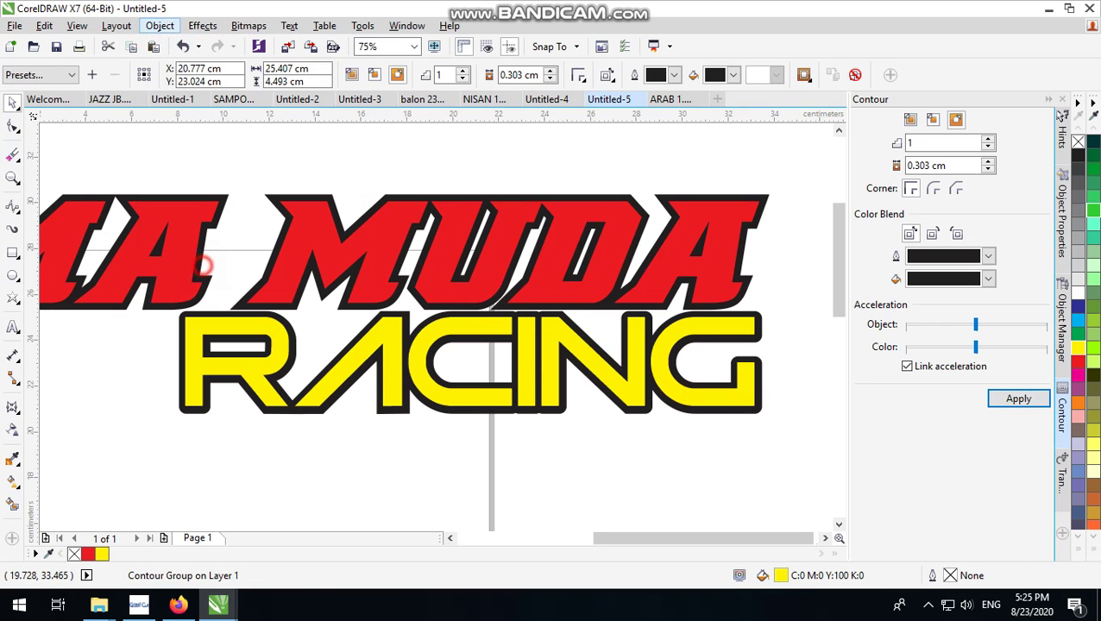
pyautogui.click(510, 162)
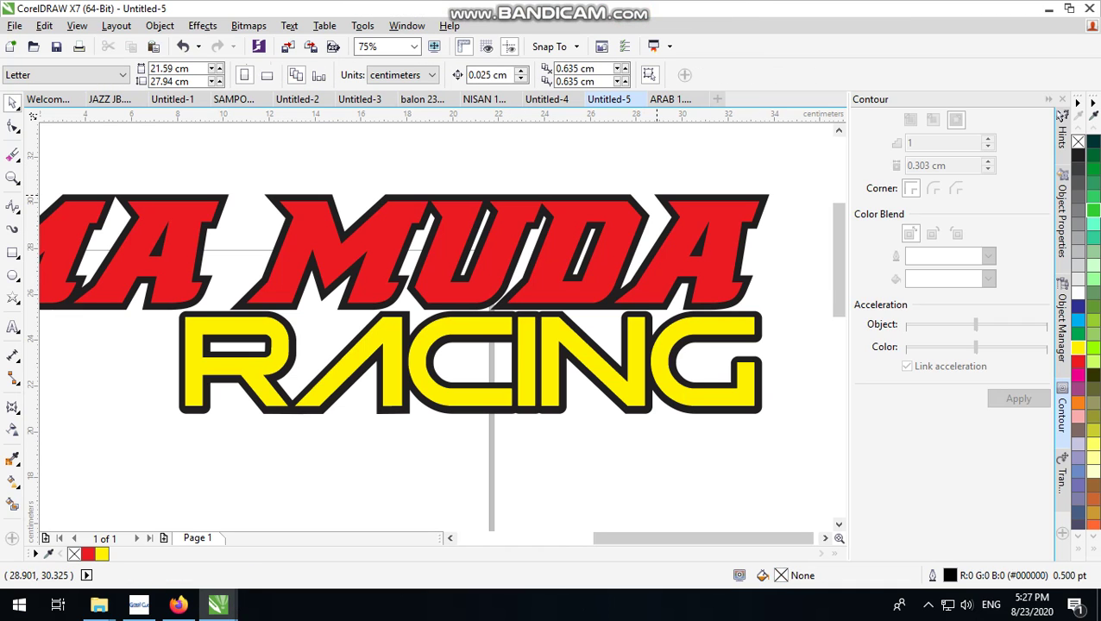
# Step: Apply a 0.103 cm black contour to the MAMA MUDA letters
pyautogui.press('Tab')
pyautogui.scroll(-1, 638, 172)
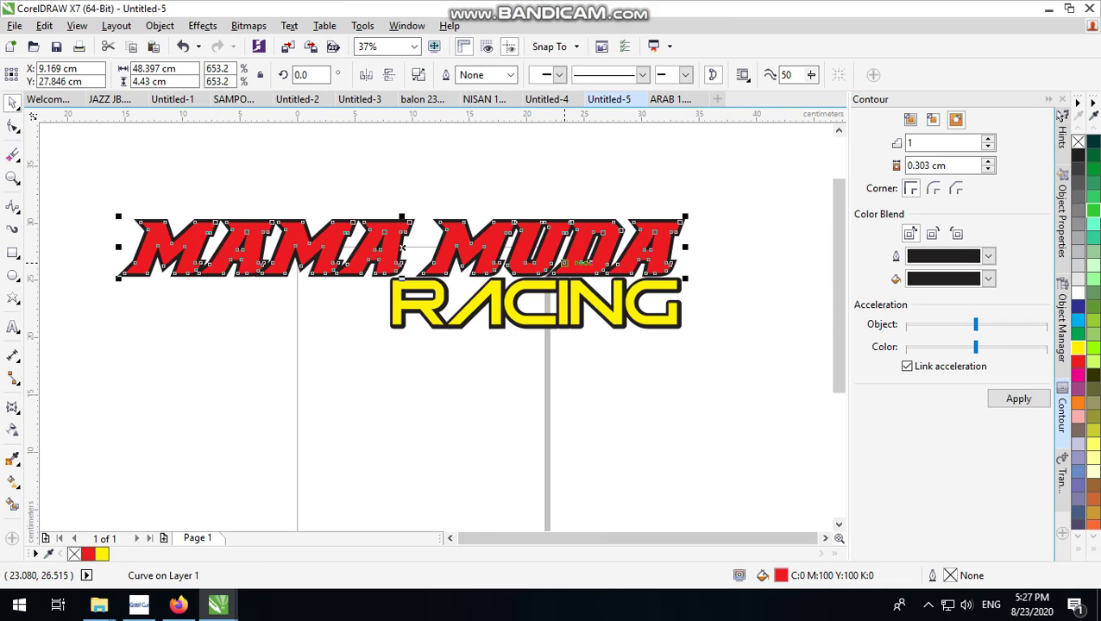
pyautogui.click(636, 180)
pyautogui.click(615, 247)
pyautogui.click(917, 165)
pyautogui.write('0.103')
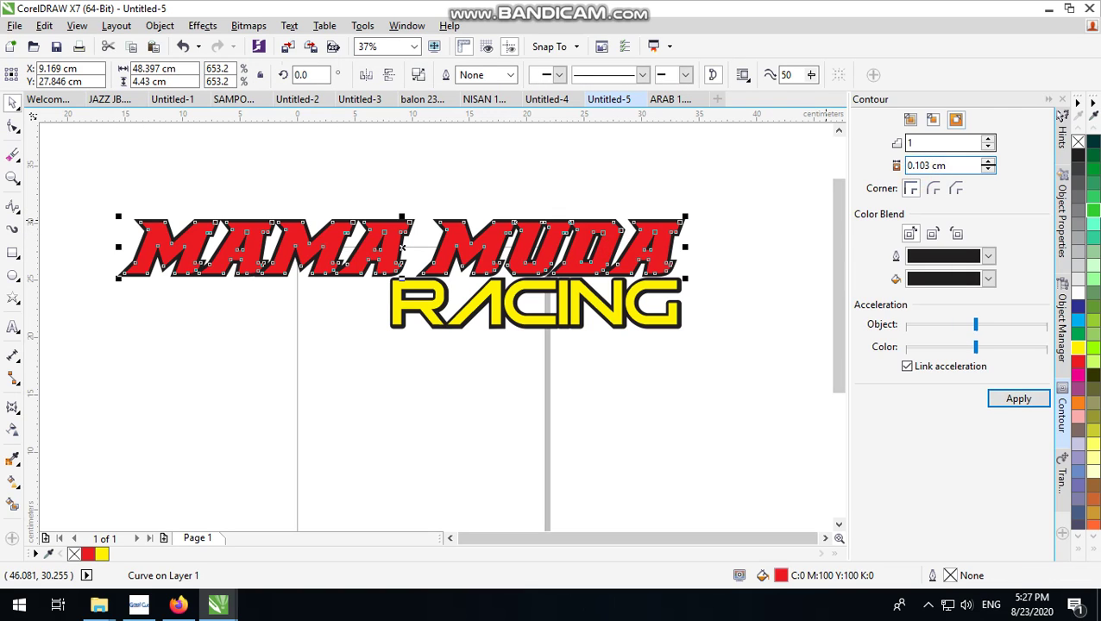
pyautogui.click(1016, 398)
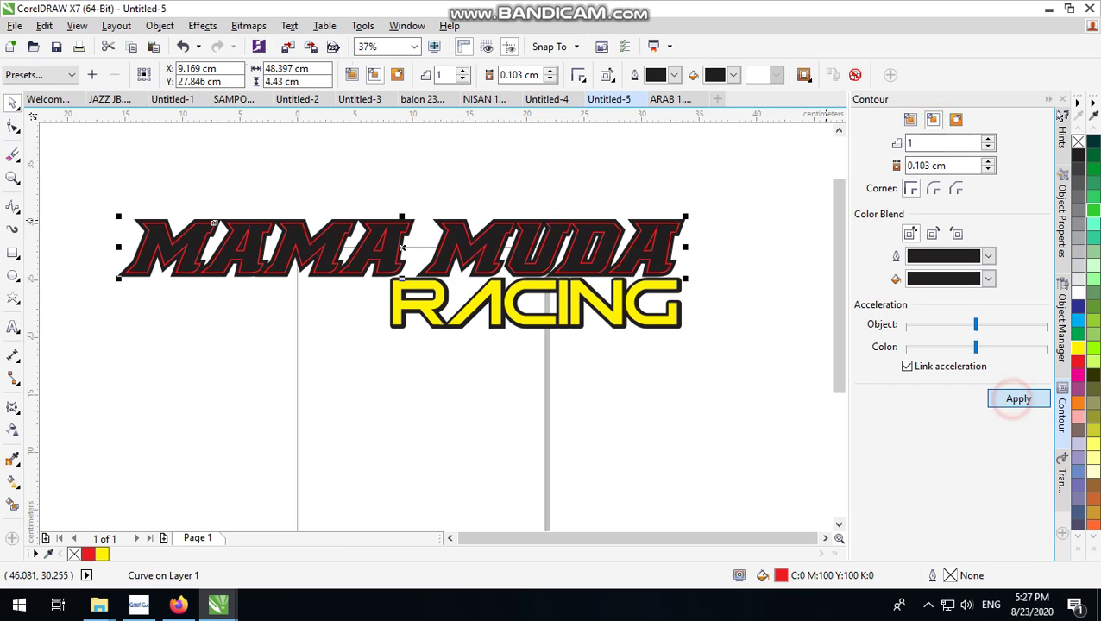
pyautogui.hotkey('ctrl', 'z')
pyautogui.hotkey('ctrl', 'shift', 'z')
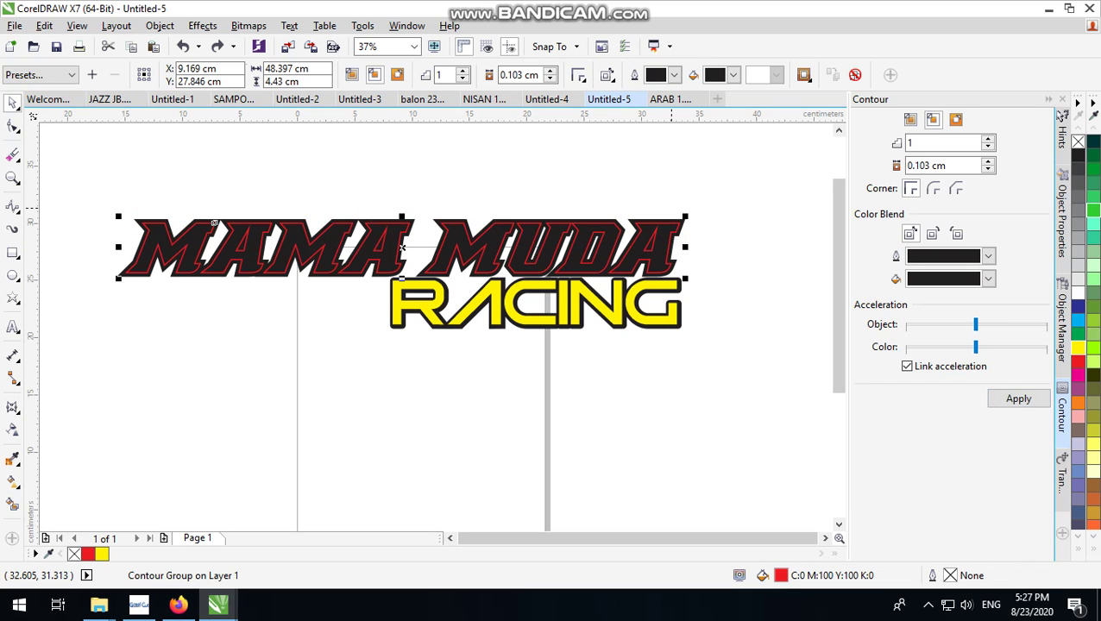
# Step: Break MAMA MUDA's new contour group apart from the letters
pyautogui.click(160, 25)
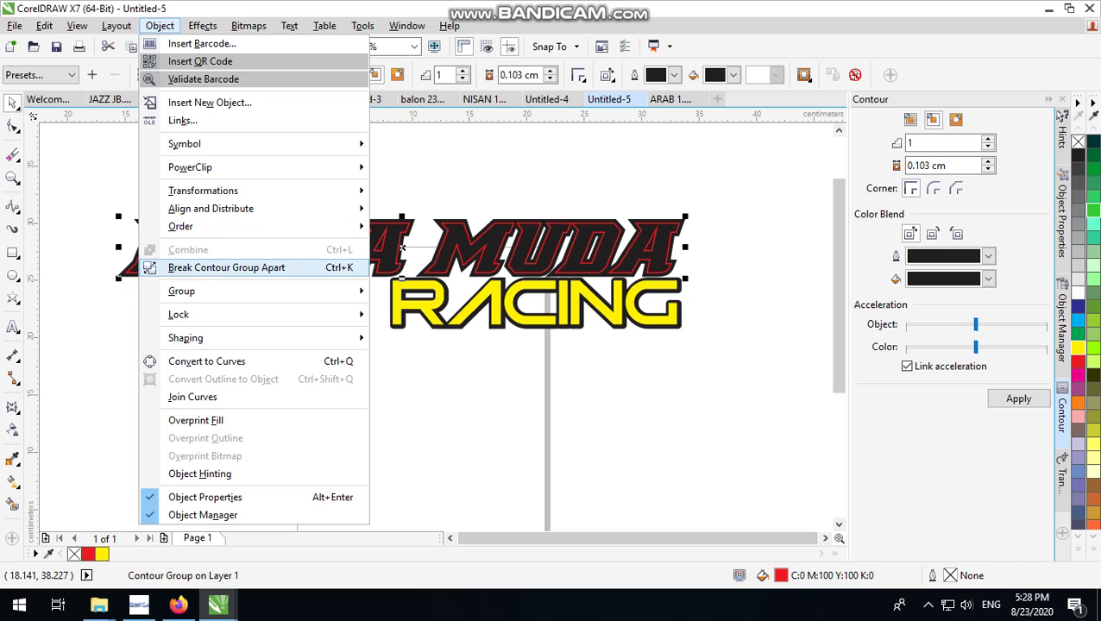
pyautogui.click(198, 266)
pyautogui.click(549, 142)
pyautogui.scroll(2, 592, 214)
# Step: Fill the separated MAMA MUDA letter curve red, then change it to orange
pyautogui.click(592, 214)
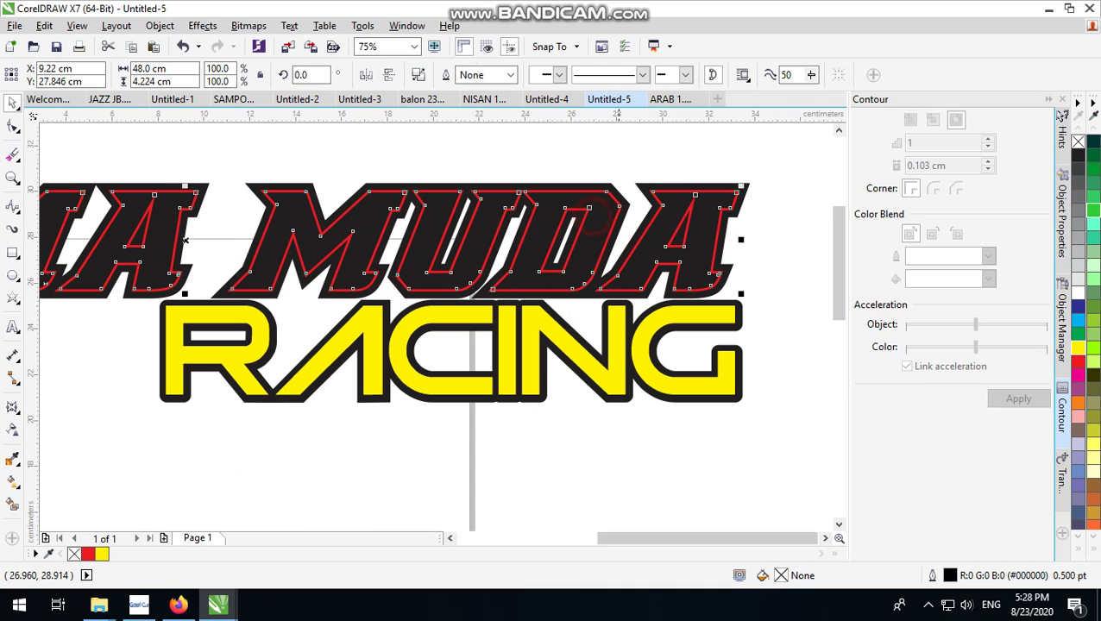
pyautogui.scroll(-2, 406, 281)
pyautogui.scroll(2, 407, 281)
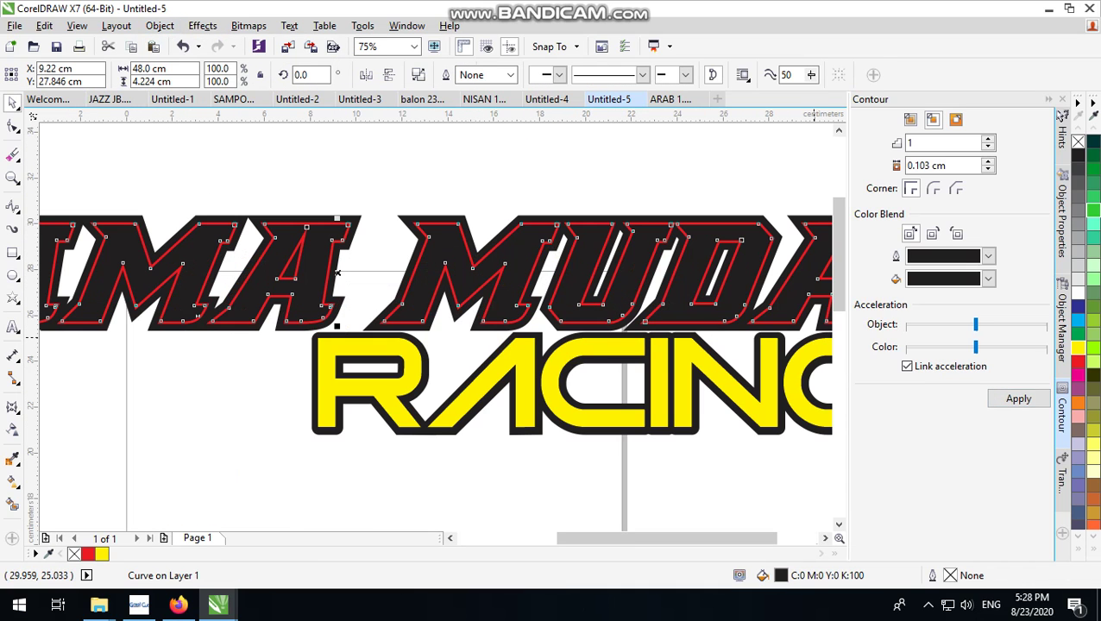
pyautogui.click(1078, 374)
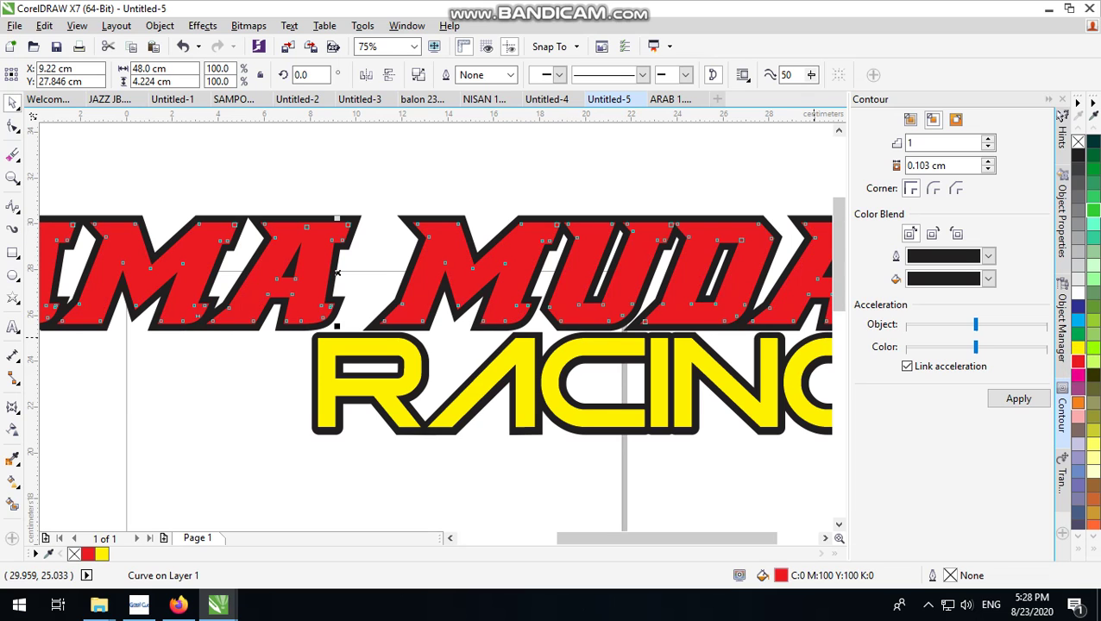
pyautogui.click(1078, 403)
pyautogui.scroll(-2, 345, 181)
pyautogui.click(482, 150)
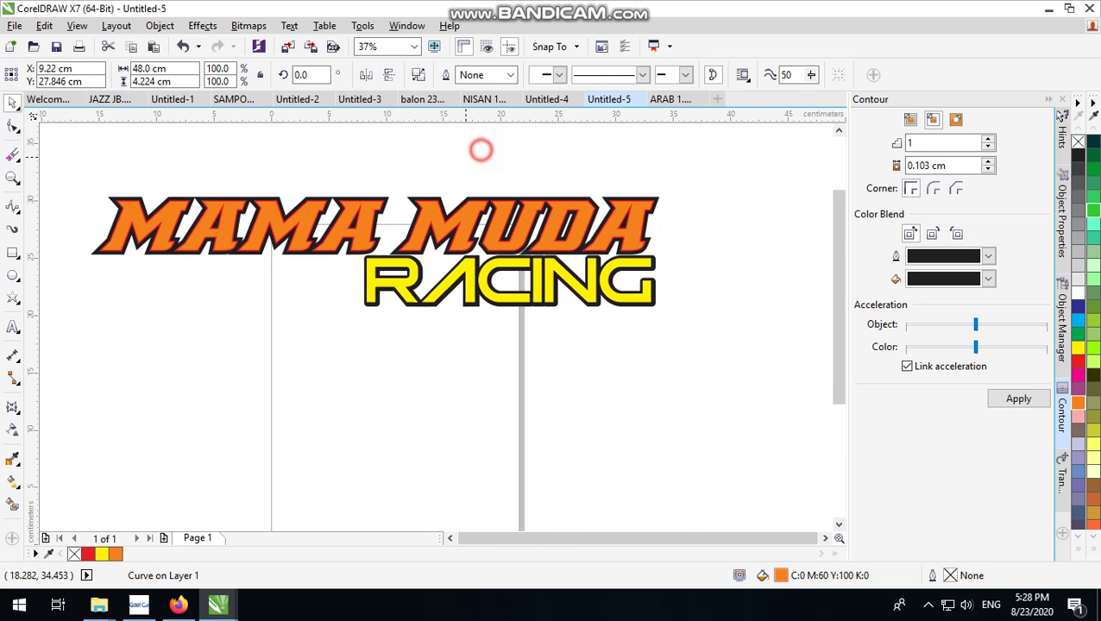
pyautogui.scroll(2, 363, 225)
pyautogui.click(377, 209)
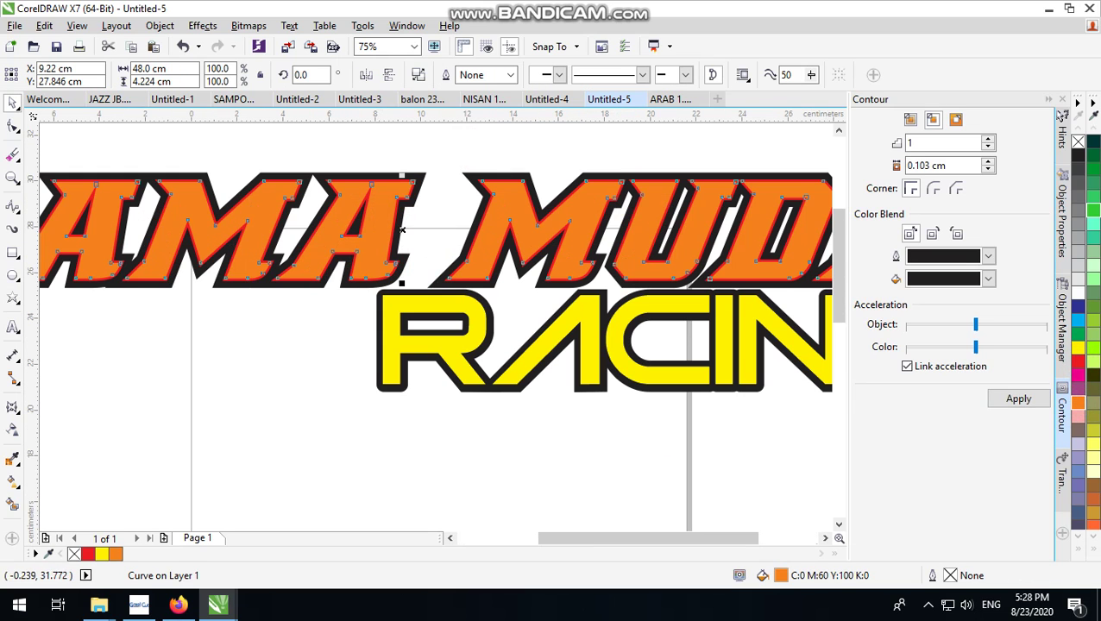
pyautogui.scroll(-1, 401, 230)
pyautogui.scroll(-1, 401, 230)
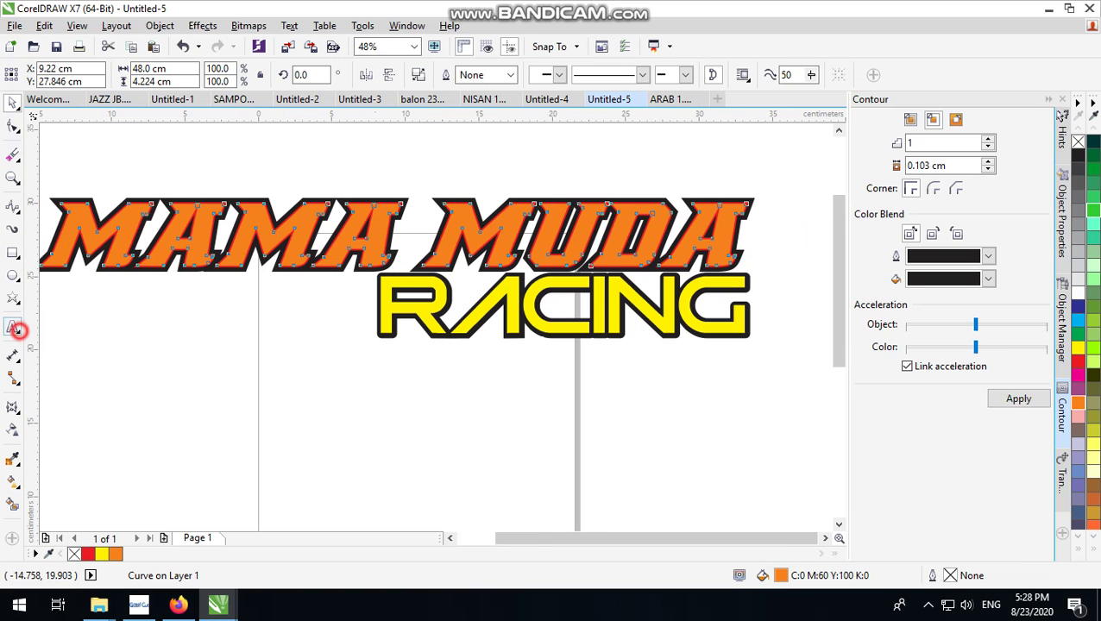
# Step: Drag a fountain transparency over MAMA MUDA so it fades from orange to red
pyautogui.click(14, 328)
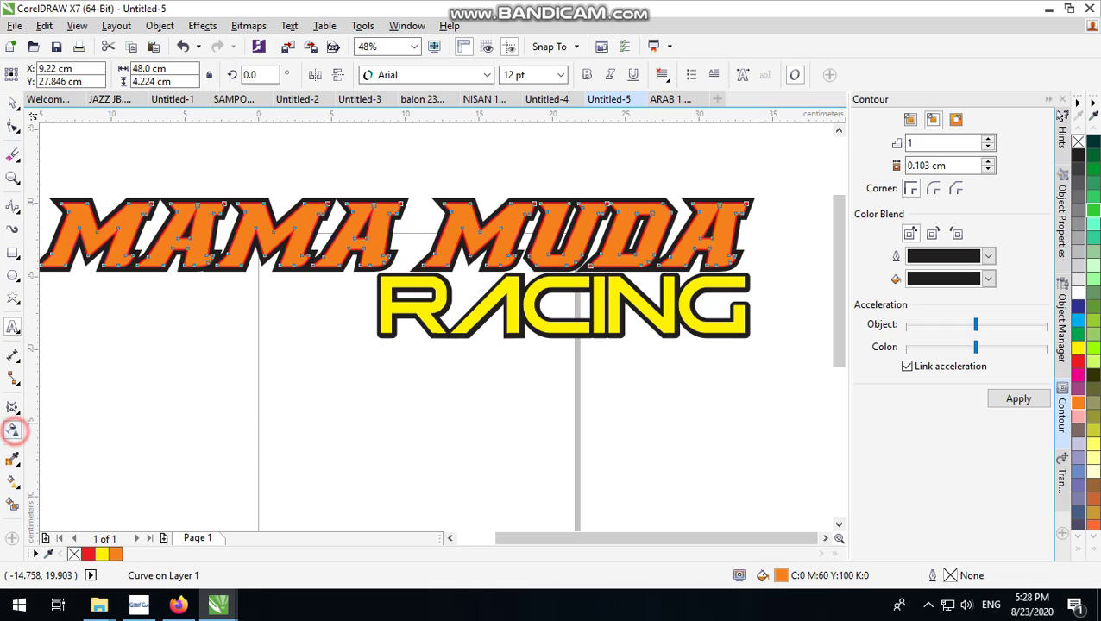
pyautogui.click(13, 428)
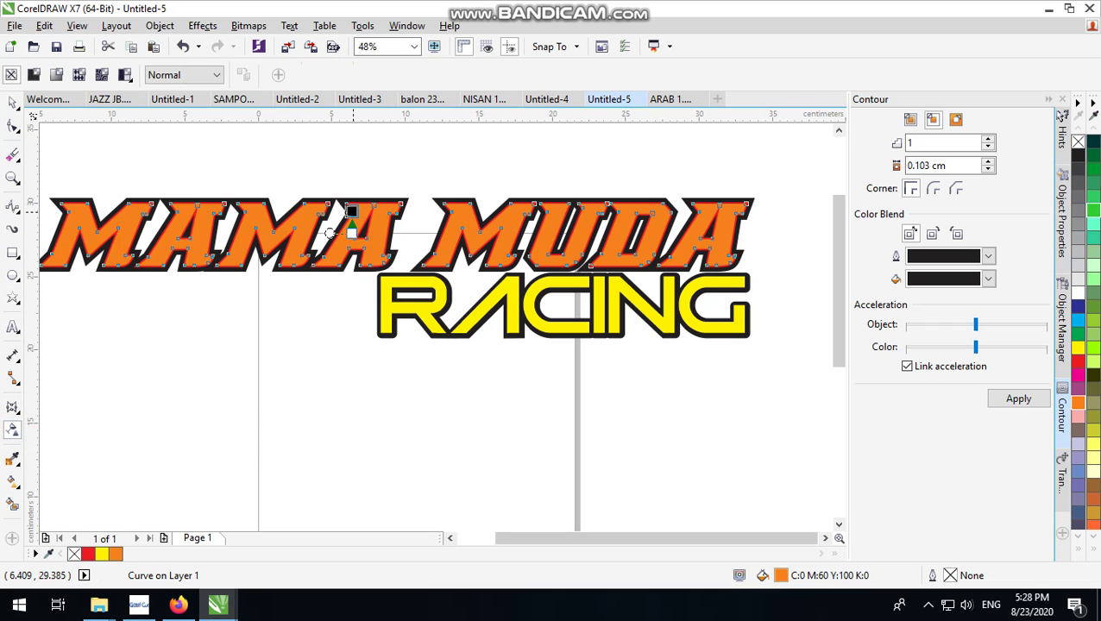
pyautogui.moveTo(351, 233)
pyautogui.mouseDown()
pyautogui.moveTo(351, 211)
pyautogui.moveTo(345, 269)
pyautogui.mouseUp()
pyautogui.scroll(3, 345, 220)
pyautogui.scroll(-1, 345, 268)
pyautogui.scroll(-1, 425, 264)
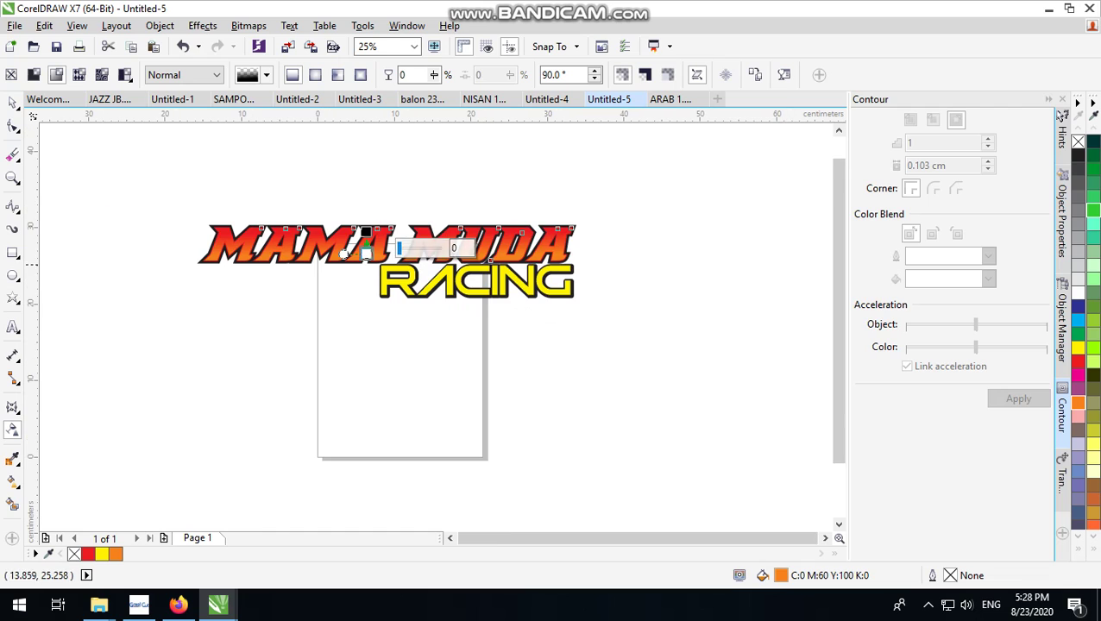
pyautogui.scroll(1, 345, 256)
pyautogui.press('space')
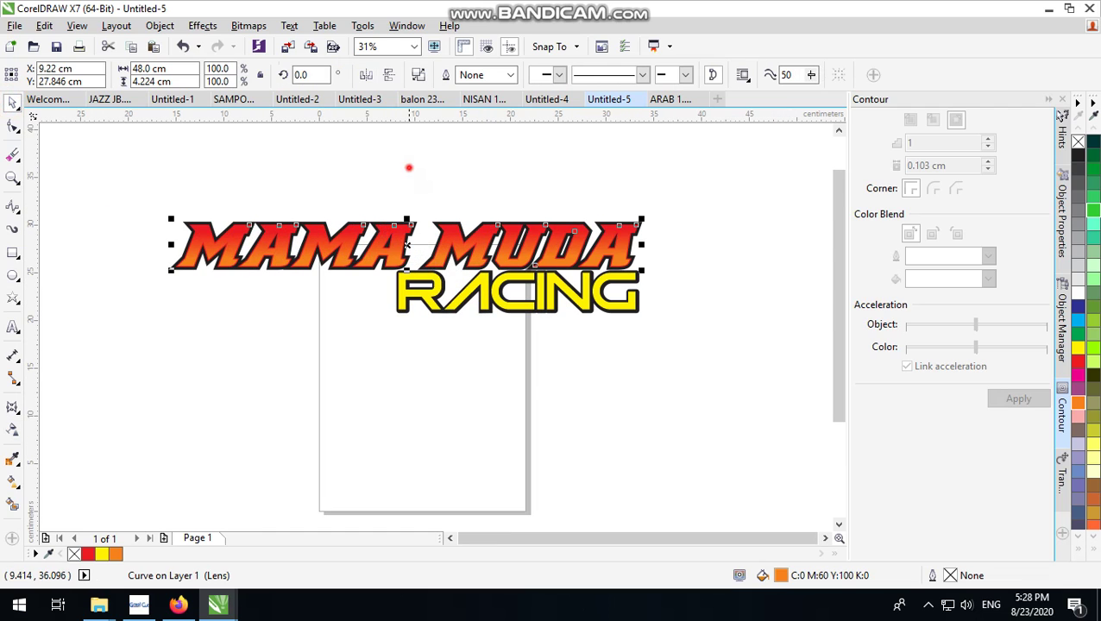
# Step: Apply the 0.103 cm black contour to the RACING text
pyautogui.click(408, 167)
pyautogui.scroll(1, 403, 259)
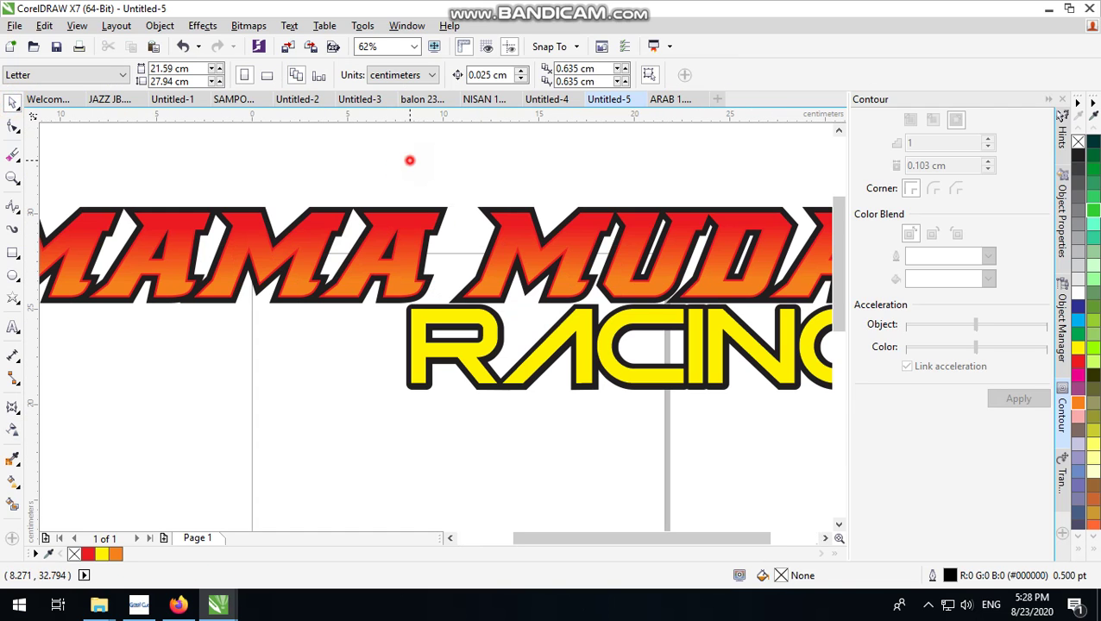
pyautogui.scroll(-1, 410, 161)
pyautogui.scroll(1, 475, 182)
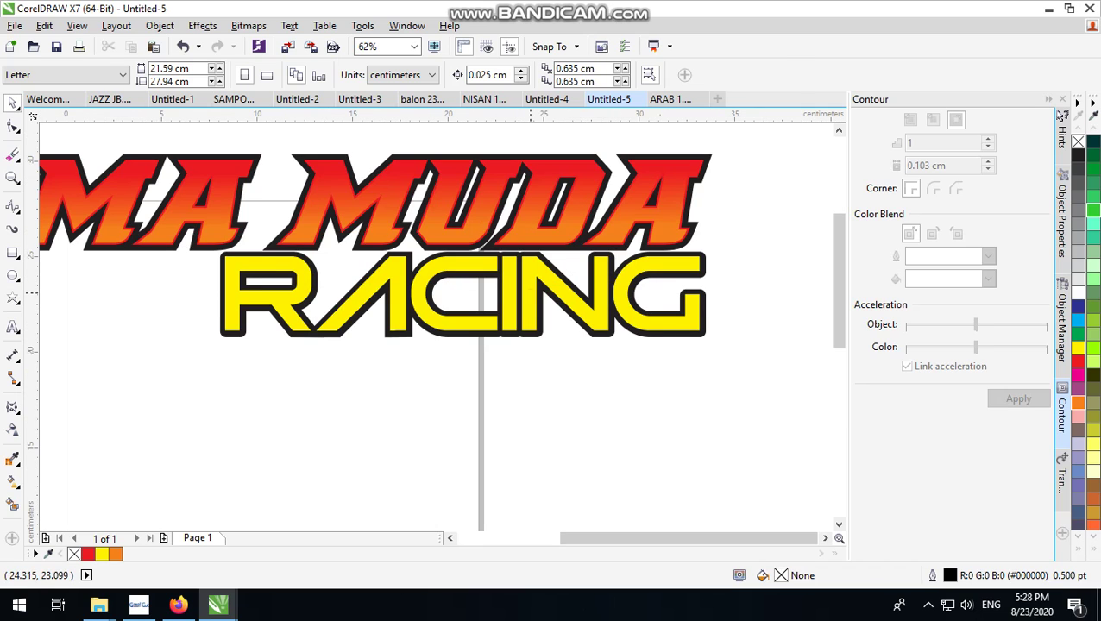
pyautogui.click(531, 293)
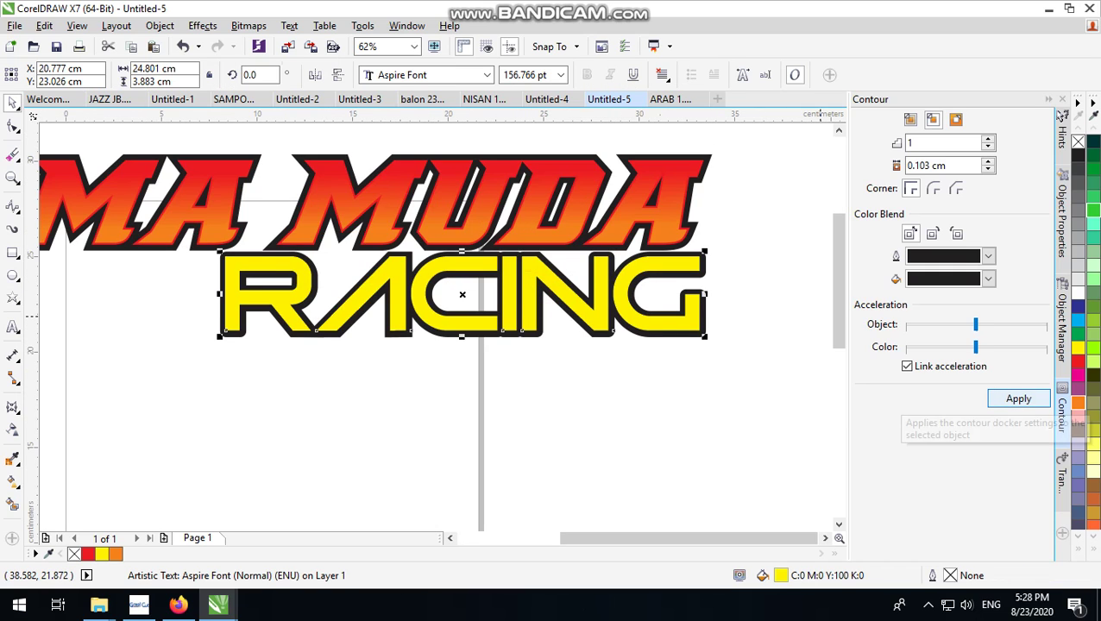
pyautogui.click(1018, 399)
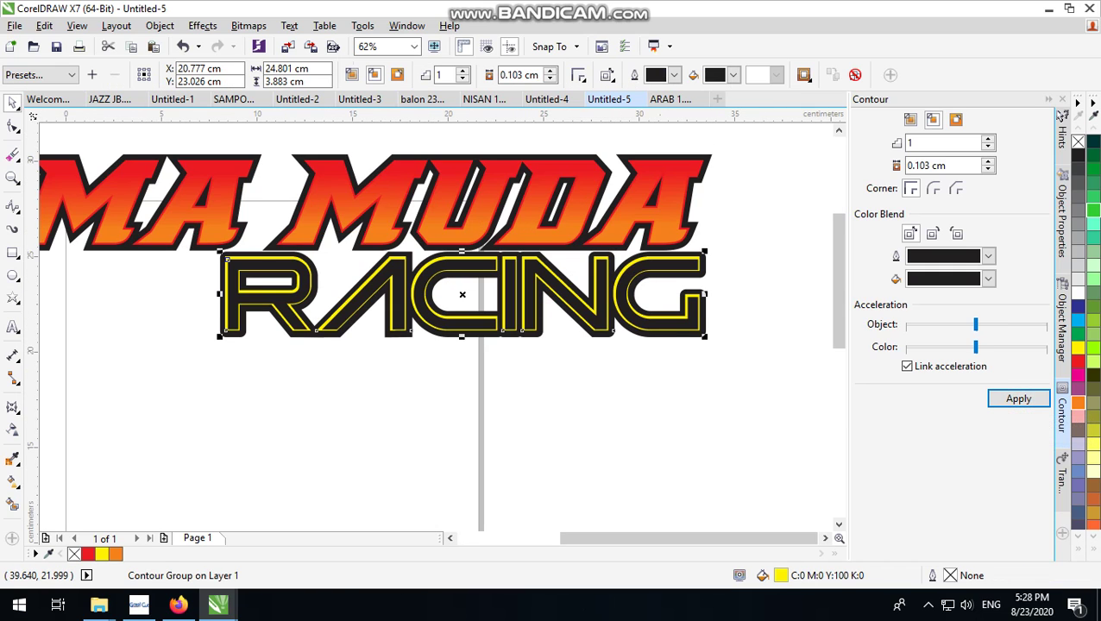
# Step: Draw a helper rectangle across the RACING text
pyautogui.click(13, 253)
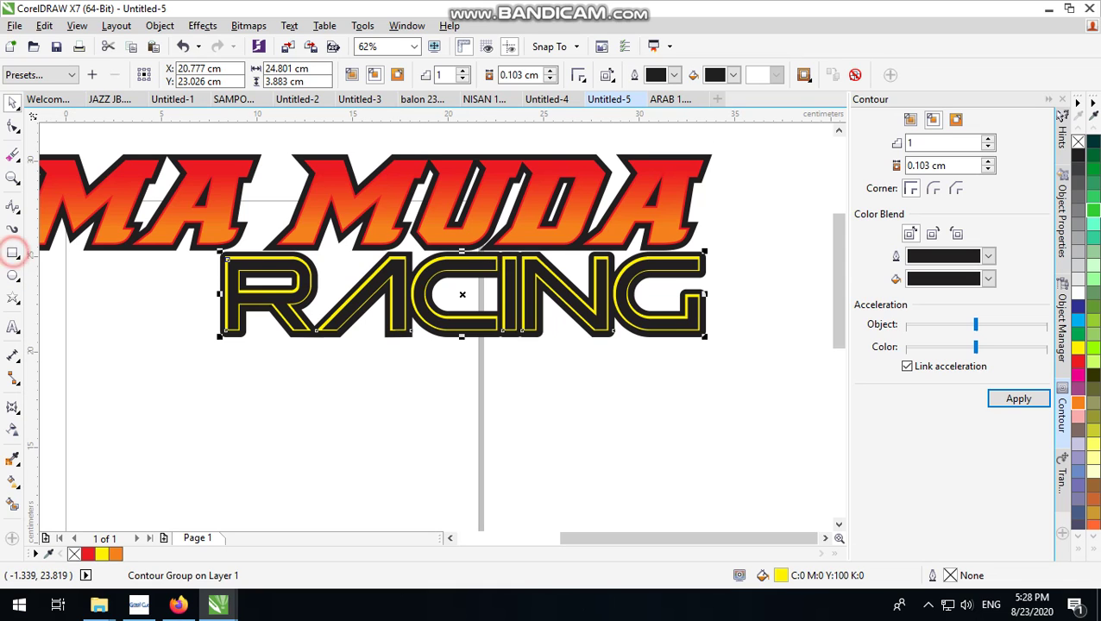
pyautogui.moveTo(143, 290); pyautogui.dragTo(763, 371)
pyautogui.scroll(-2, 716, 361)
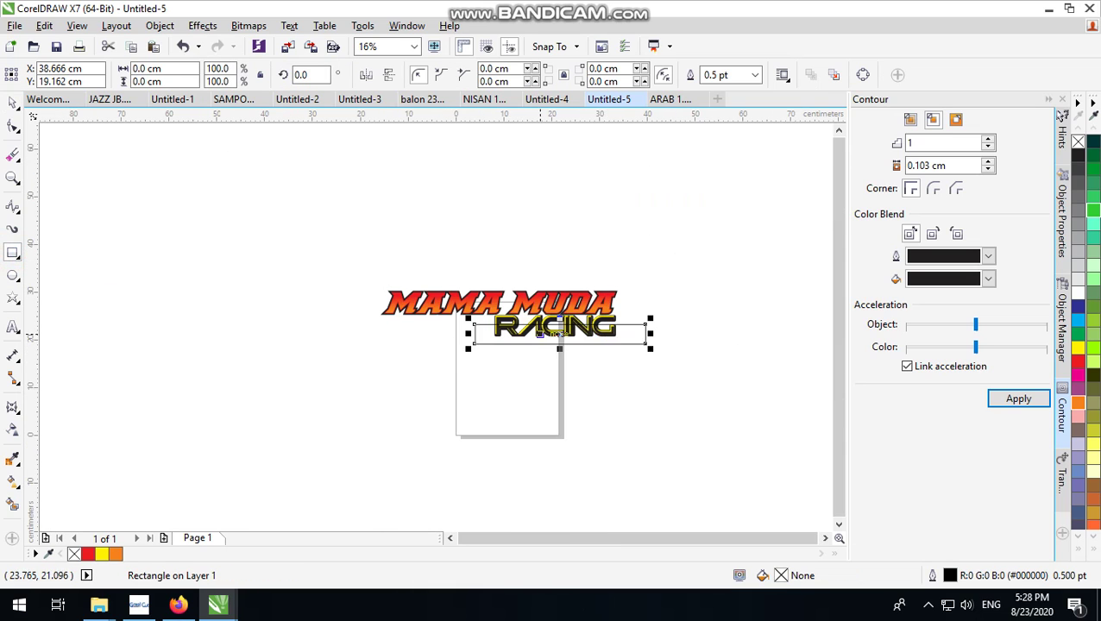
pyautogui.scroll(1, 716, 361)
pyautogui.click(13, 102)
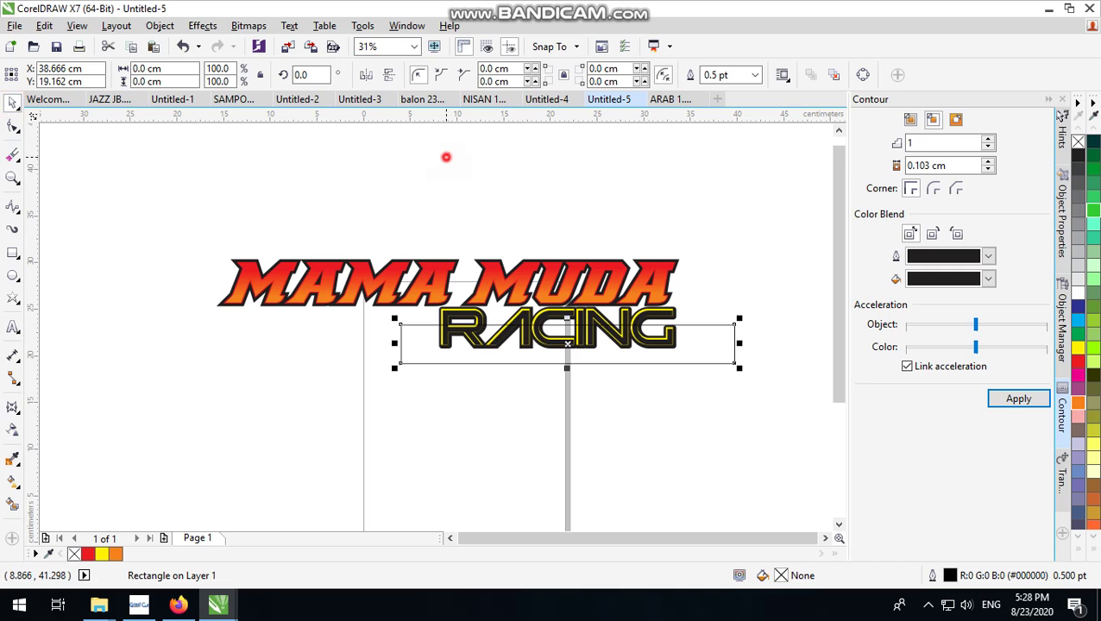
pyautogui.click(447, 157)
pyautogui.scroll(1, 630, 325)
# Step: Break RACING's contour group apart to separate the outline from the letters
pyautogui.click(658, 385)
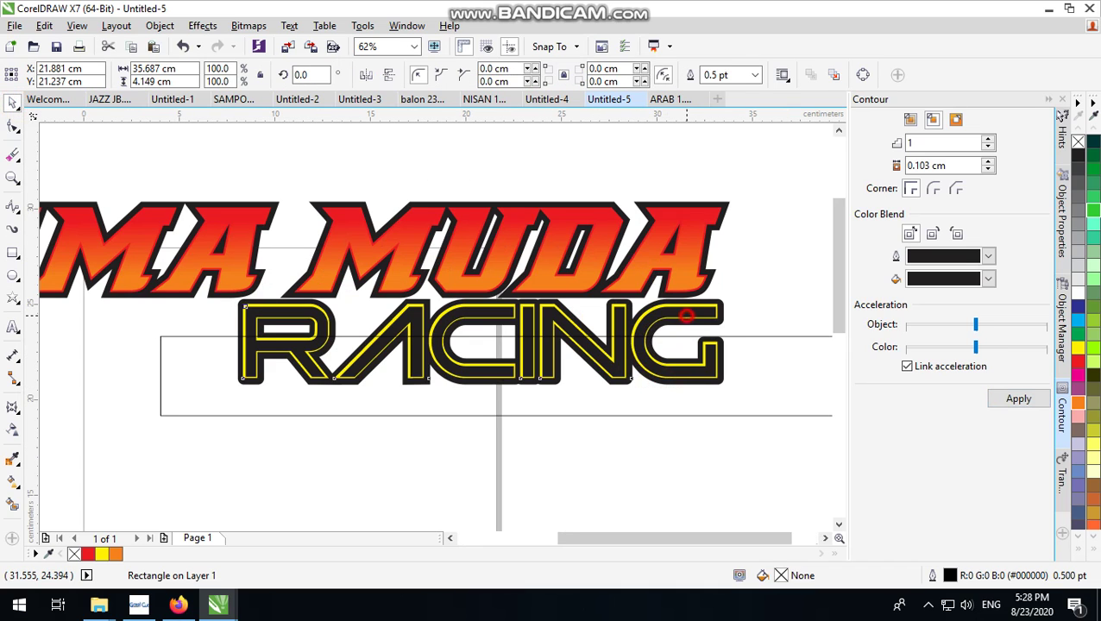
pyautogui.click(658, 380)
pyautogui.click(160, 25)
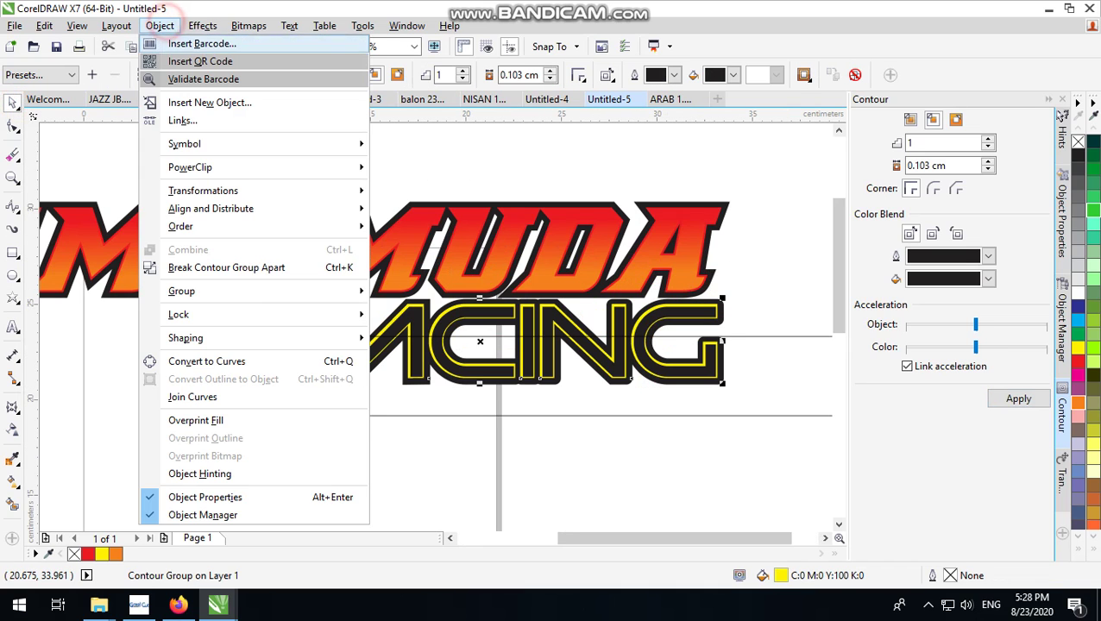
pyautogui.click(173, 267)
pyautogui.click(581, 149)
pyautogui.click(595, 379)
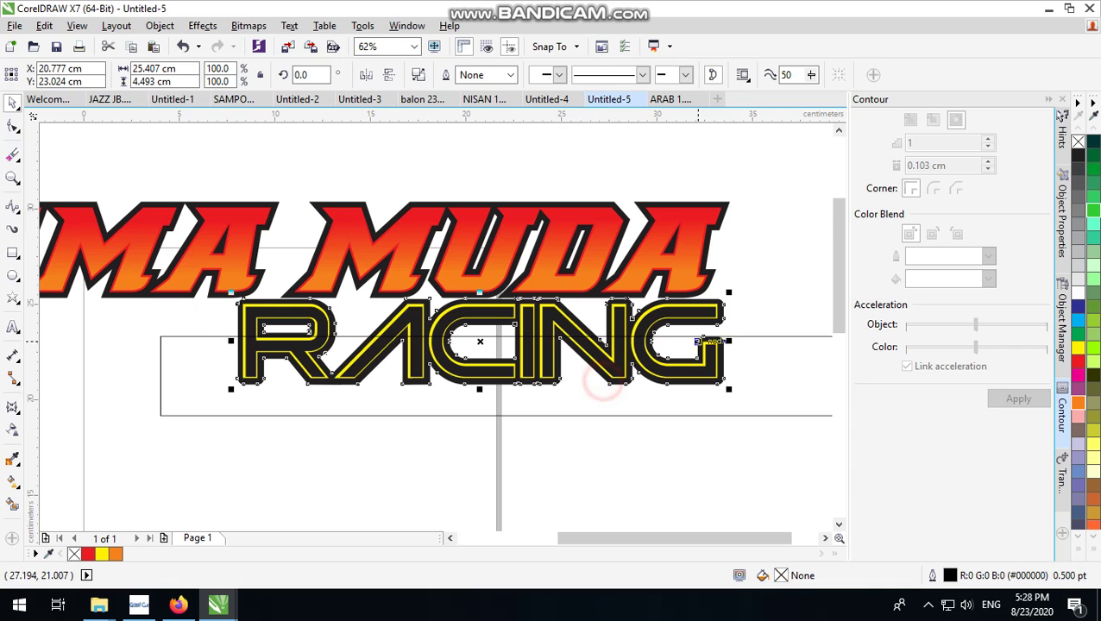
# Step: Cut the yellow RACING letters along the rectangle with Intersect/Trim
pyautogui.scroll(1, 596, 379)
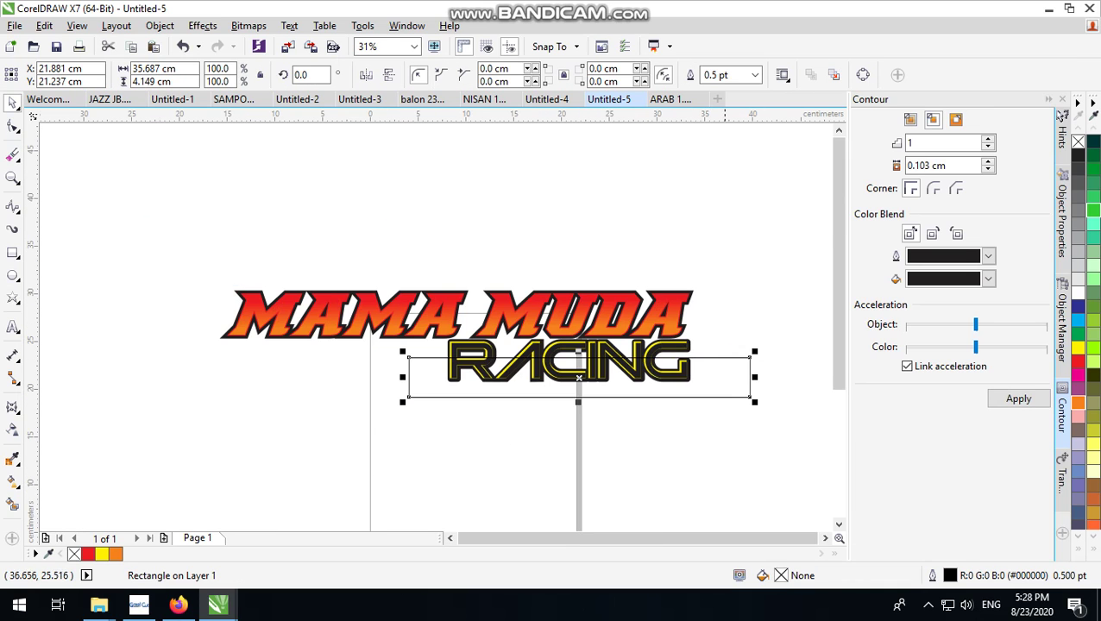
pyautogui.scroll(3, 725, 337)
pyautogui.scroll(2, 748, 371)
pyautogui.click(674, 328)
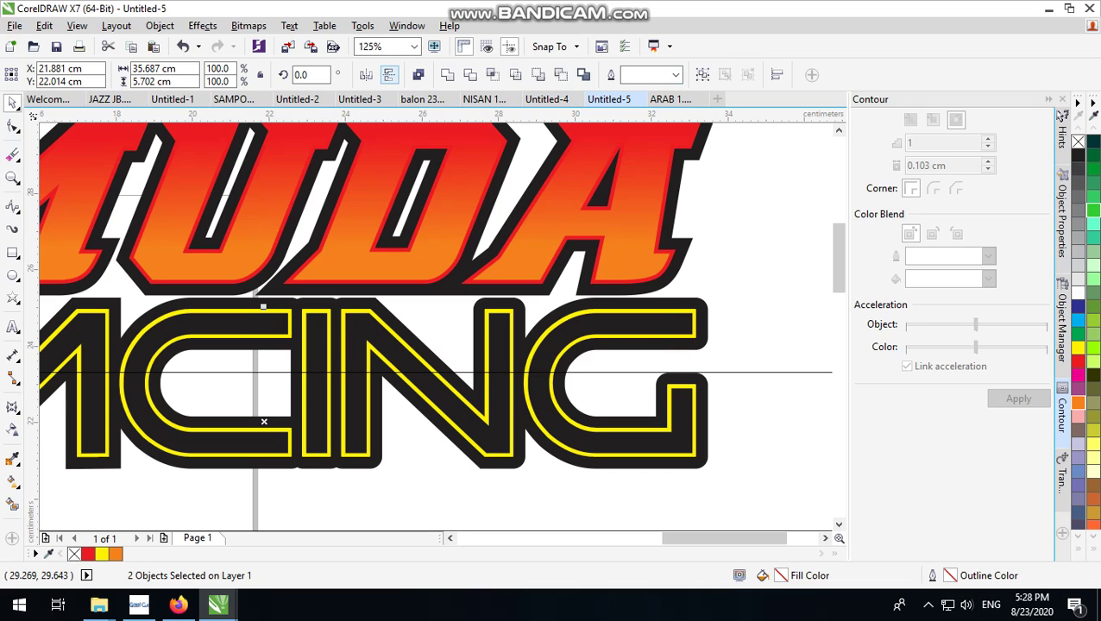
pyautogui.click(470, 75)
pyautogui.click(722, 258)
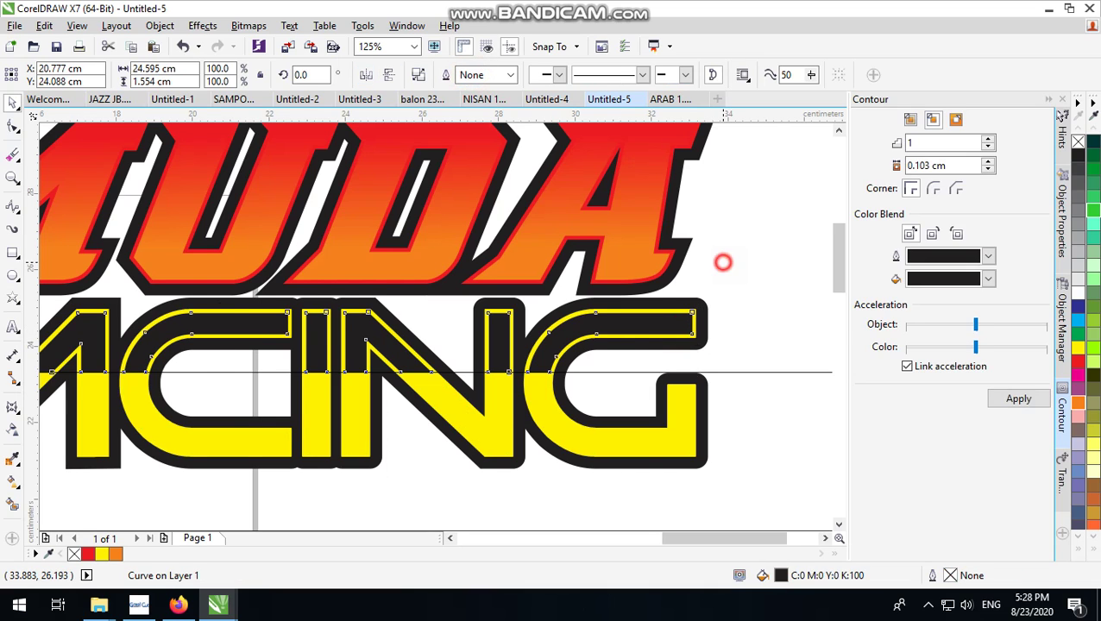
# Step: Delete the leftover helper rectangle and select RACING's upper part
pyautogui.scroll(-3, 690, 246)
pyautogui.click(729, 379)
pyautogui.press('Delete')
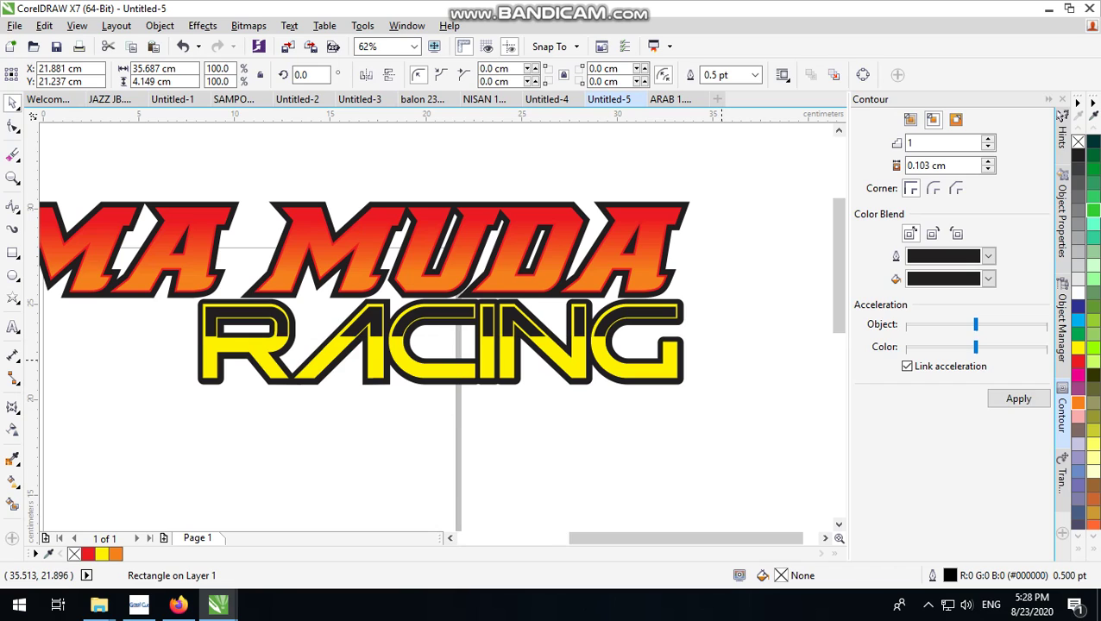
pyautogui.click(663, 304)
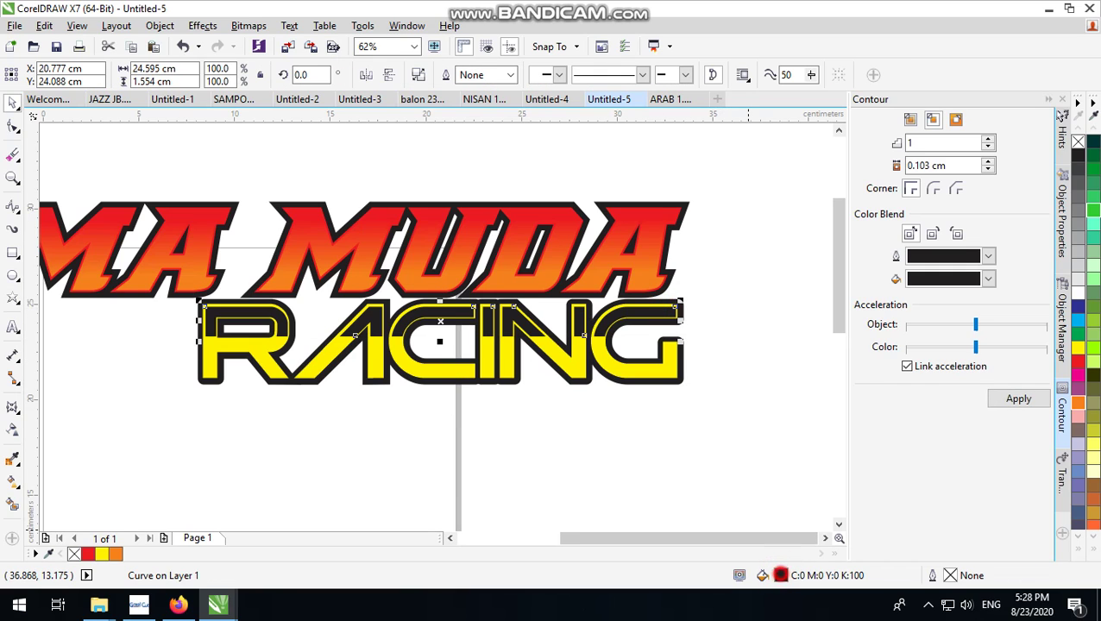
# Step: Fill the upper RACING letters with olive-yellow C20 M12 Y100 K0
pyautogui.click(780, 575)
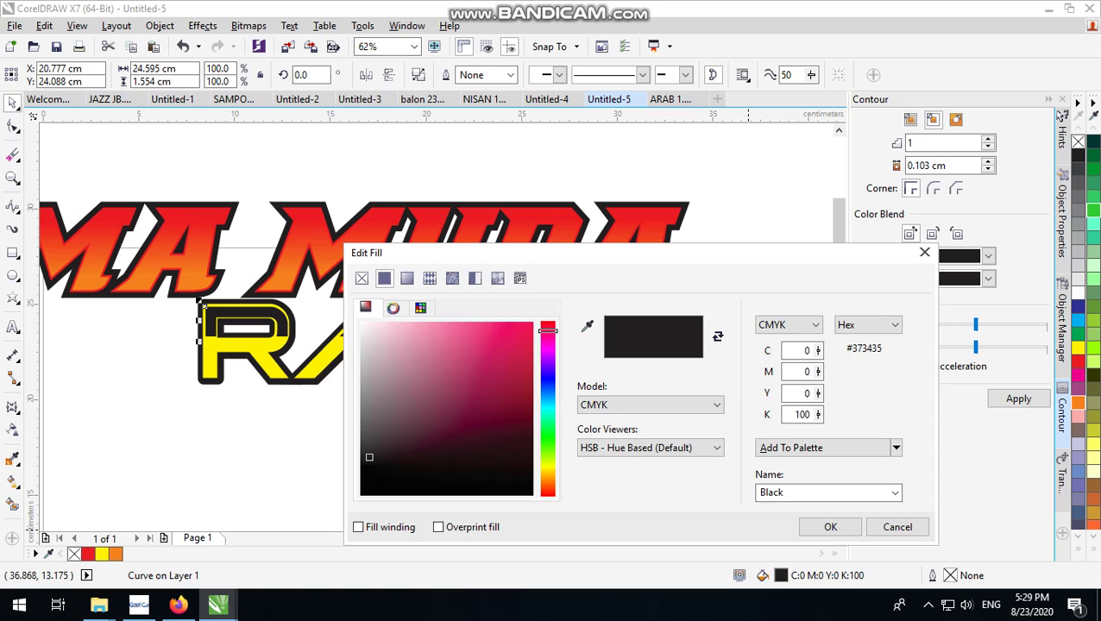
pyautogui.moveTo(548, 330); pyautogui.dragTo(548, 469)
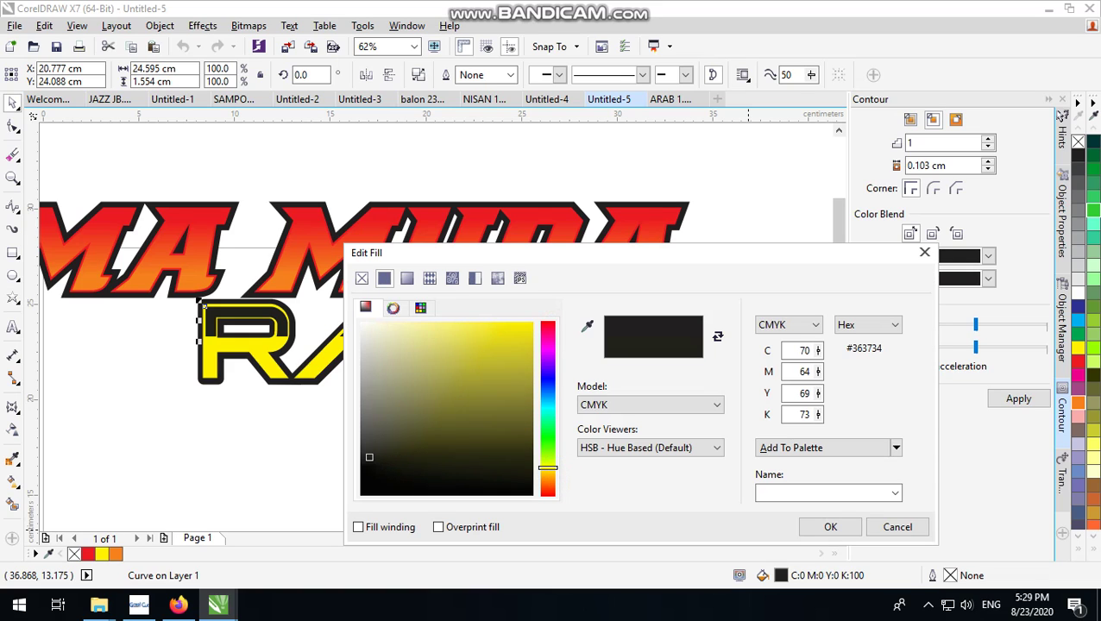
pyautogui.moveTo(369, 457); pyautogui.dragTo(532, 362)
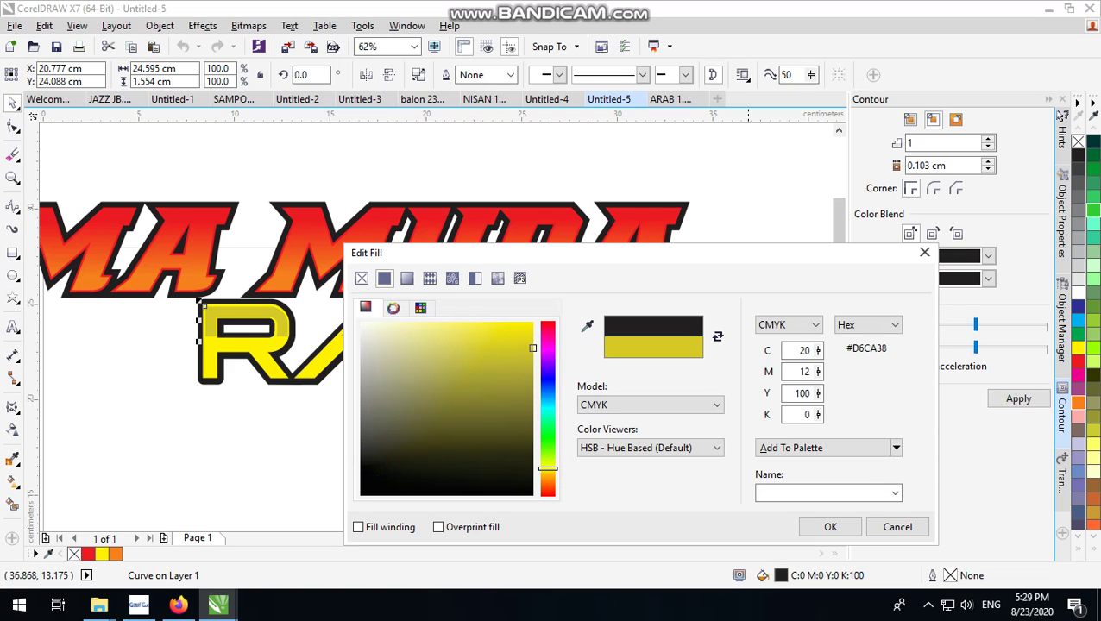
pyautogui.click(830, 526)
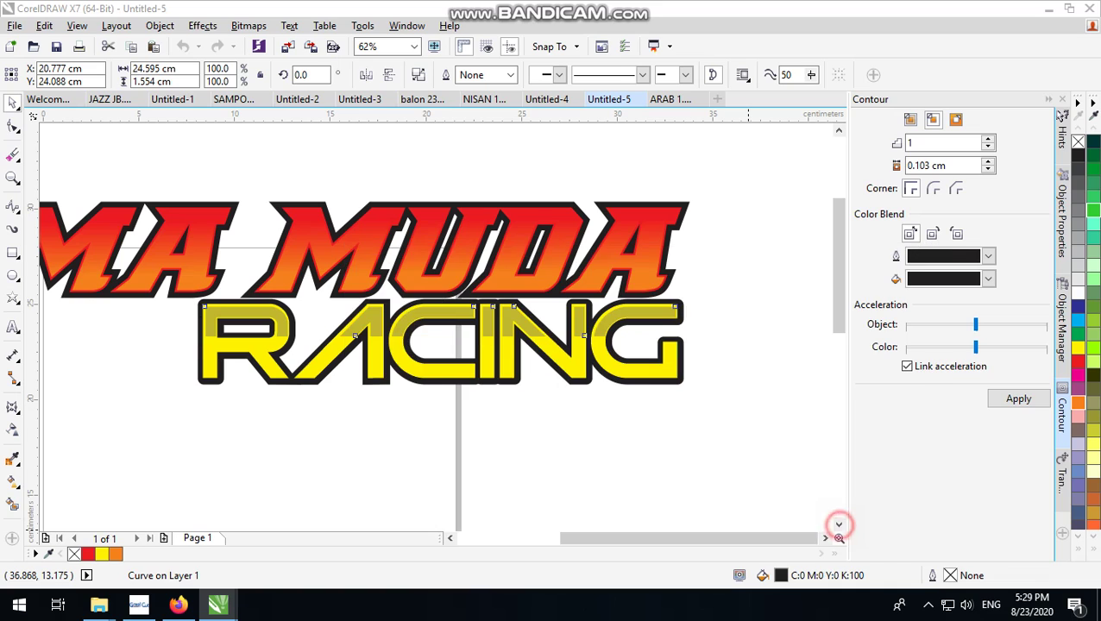
pyautogui.scroll(-2, 390, 397)
pyautogui.click(656, 239)
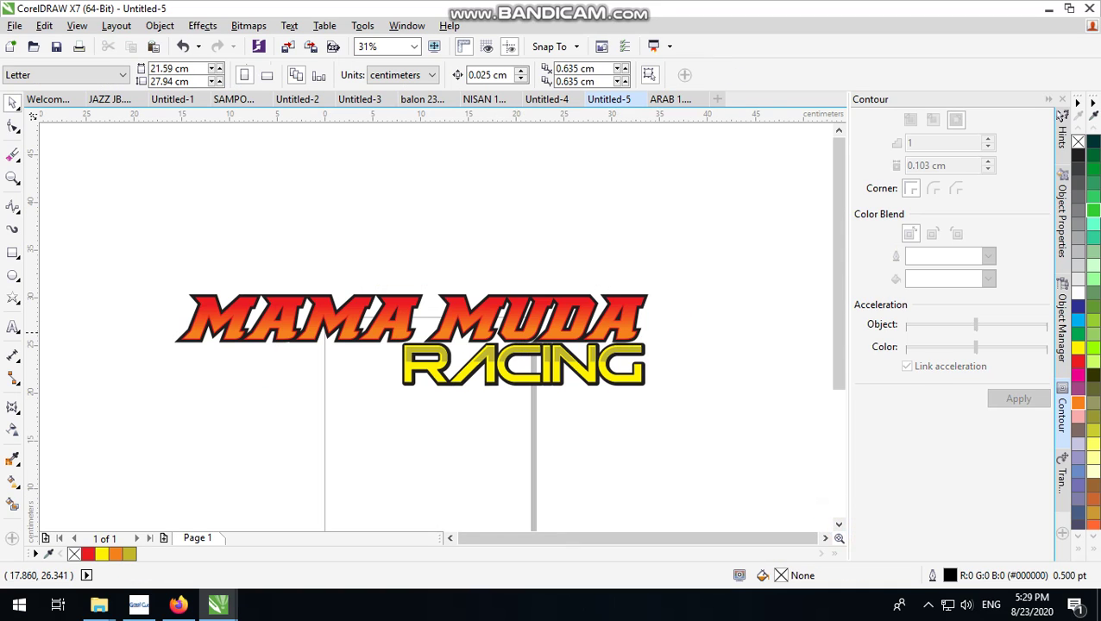
pyautogui.scroll(1, 494, 343)
pyautogui.scroll(1, 495, 342)
# Step: Select the black contour shape behind MAMA MUDA
pyautogui.click(550, 201)
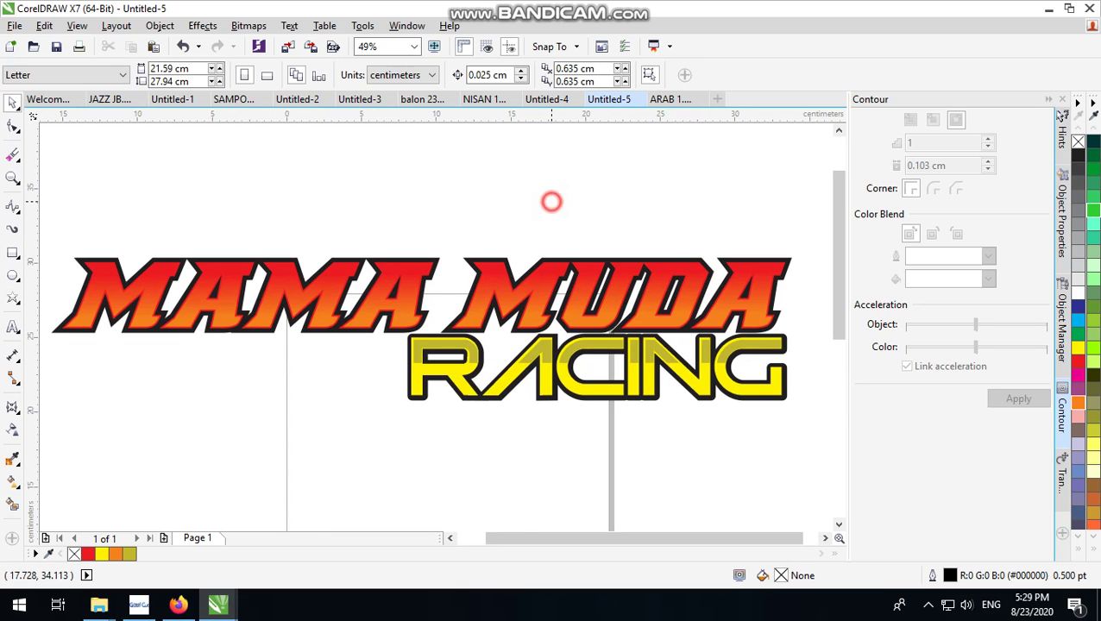
pyautogui.click(528, 293)
pyautogui.click(602, 179)
pyautogui.scroll(-3, 489, 341)
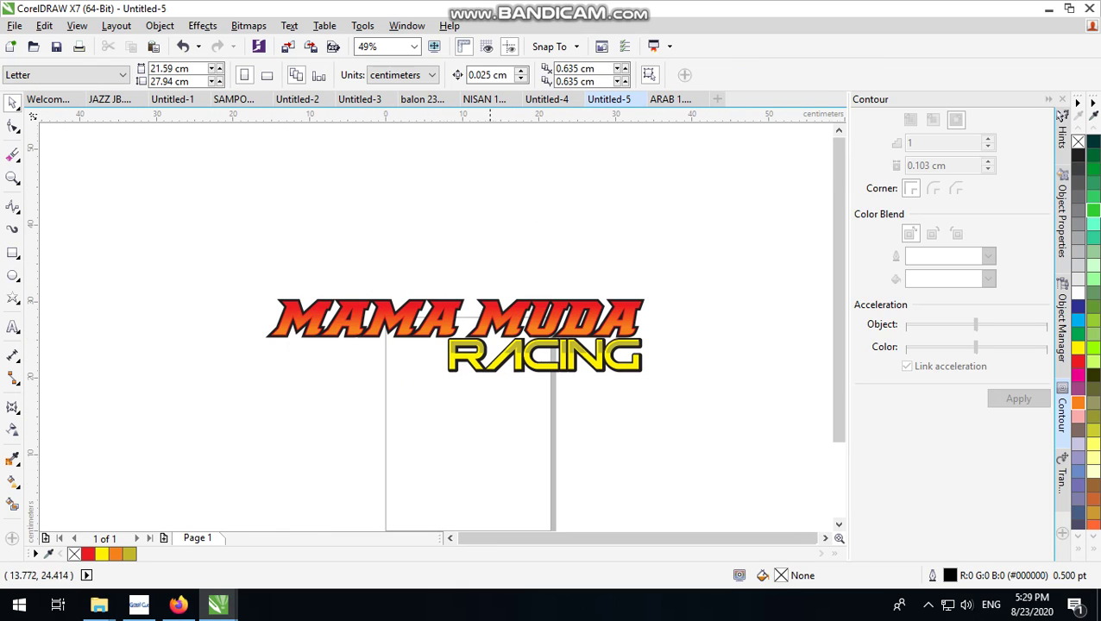
pyautogui.scroll(2, 456, 305)
pyautogui.scroll(2, 455, 296)
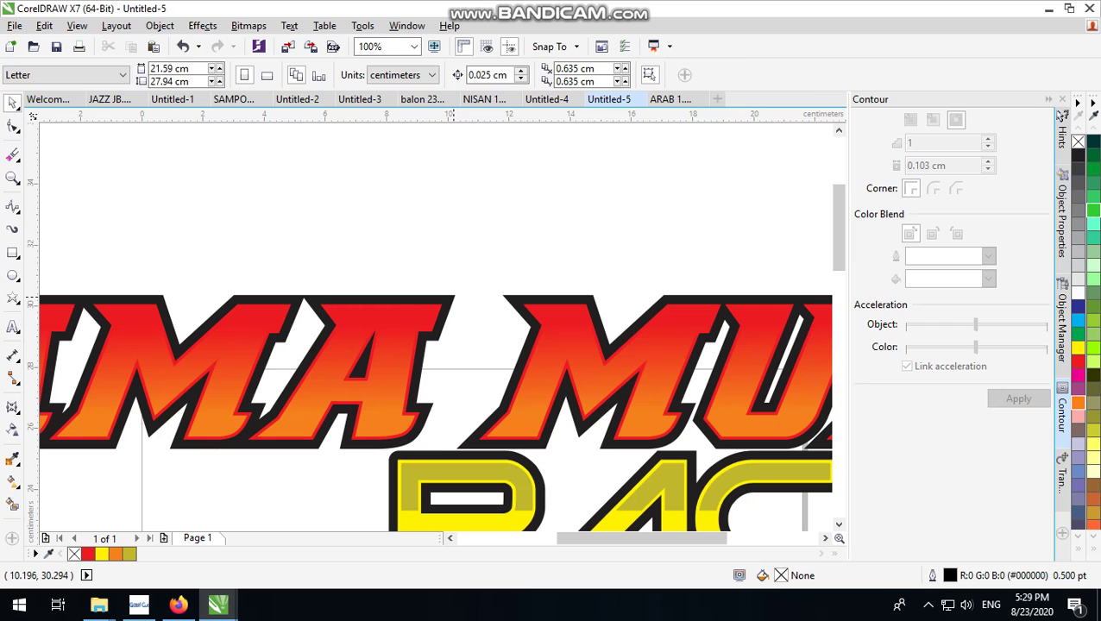
pyautogui.click(477, 287)
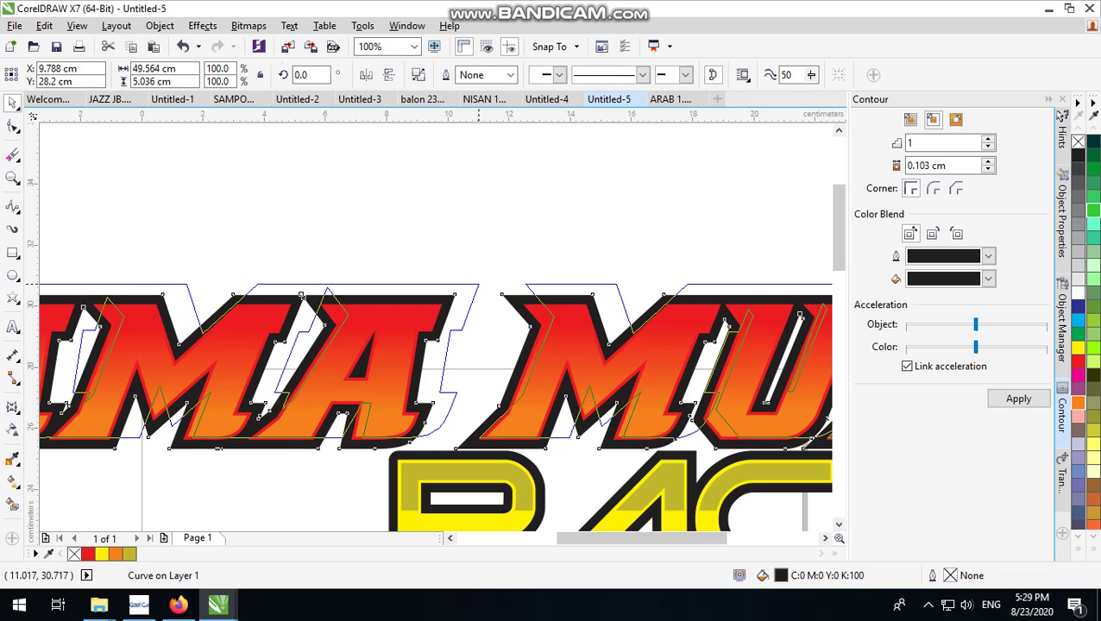
pyautogui.click(478, 285)
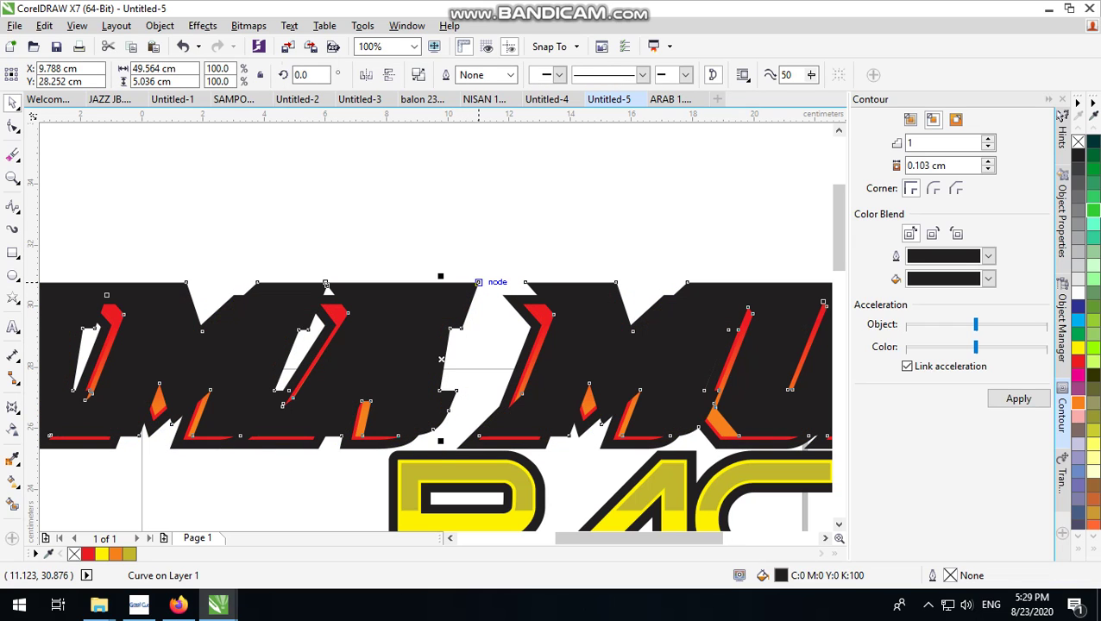
pyautogui.scroll(-2, 478, 283)
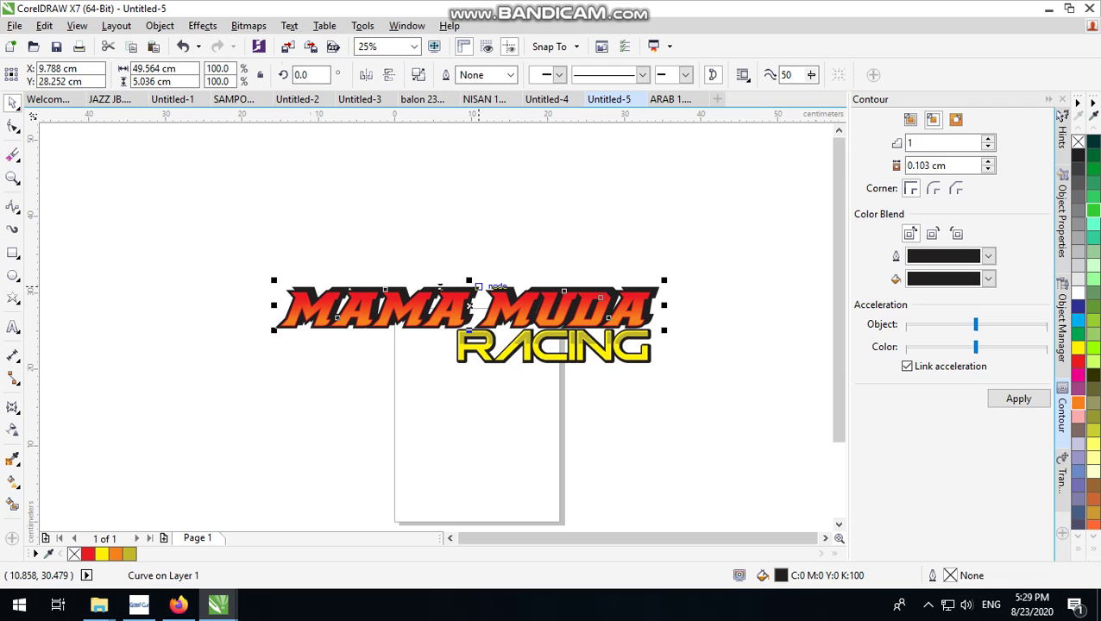
pyautogui.scroll(2, 647, 324)
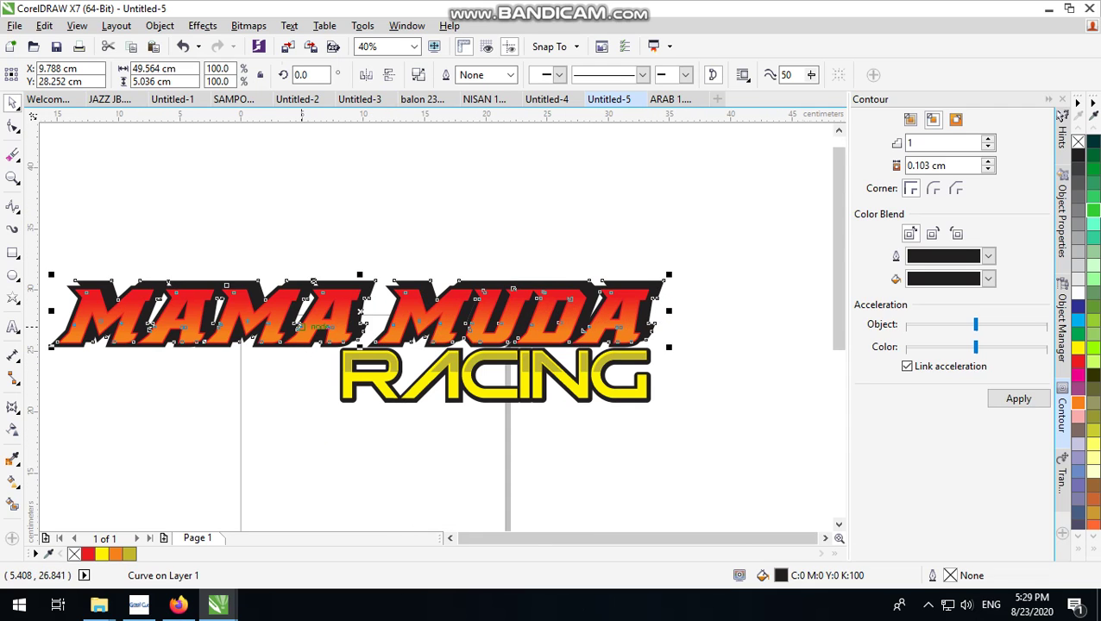
pyautogui.scroll(2, 408, 307)
pyautogui.scroll(-1, 407, 308)
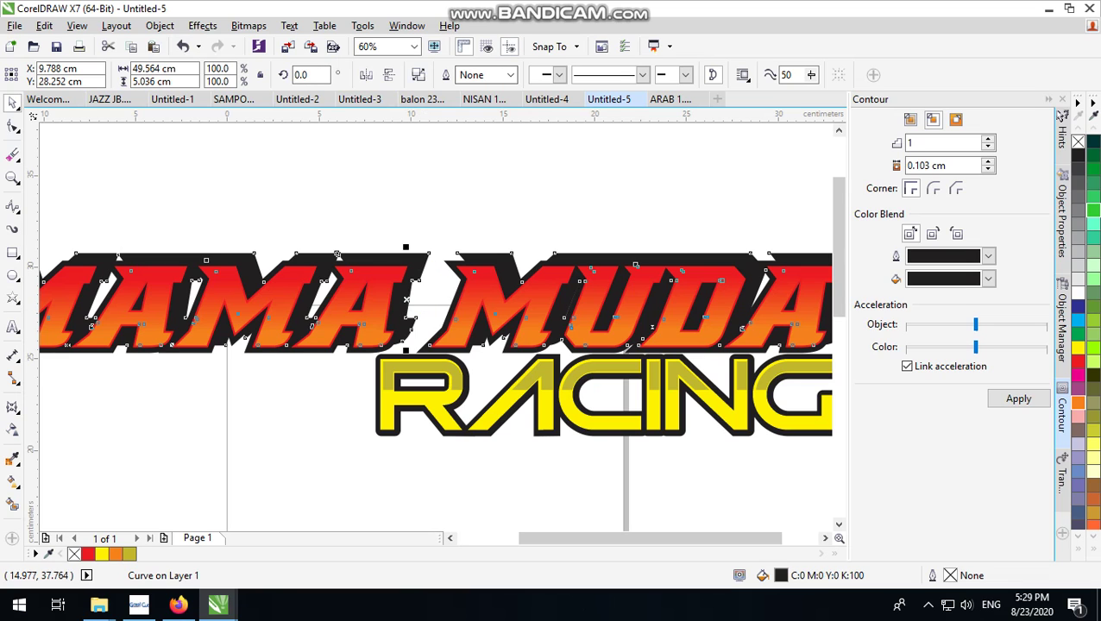
pyautogui.scroll(3, 747, 233)
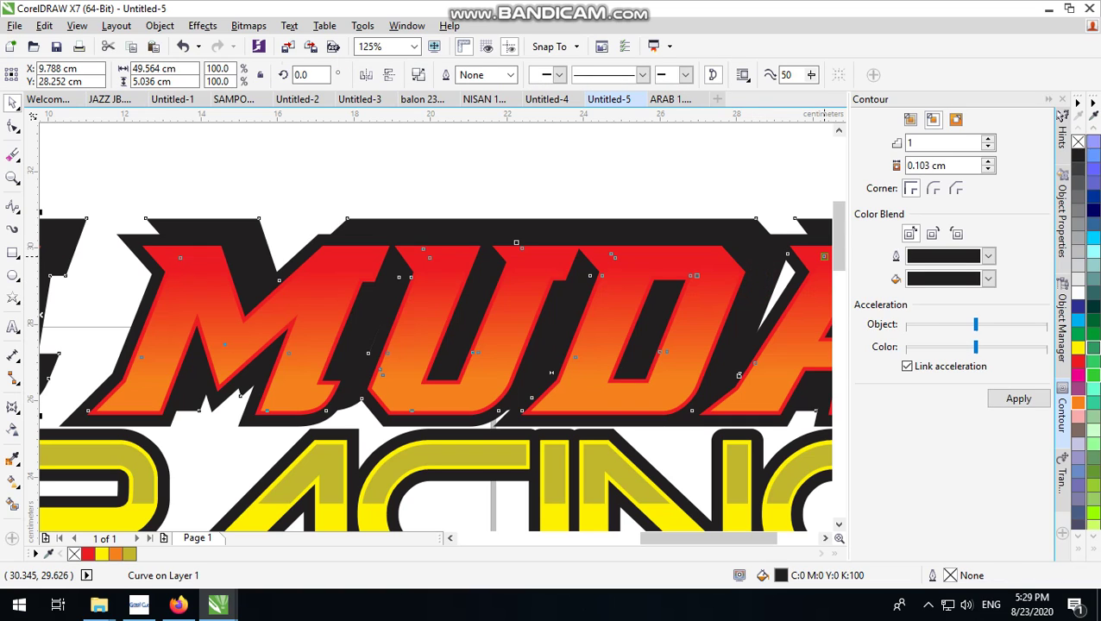
# Step: Reset the contour behind MUDA from no fill to solid black
pyautogui.click(1093, 141)
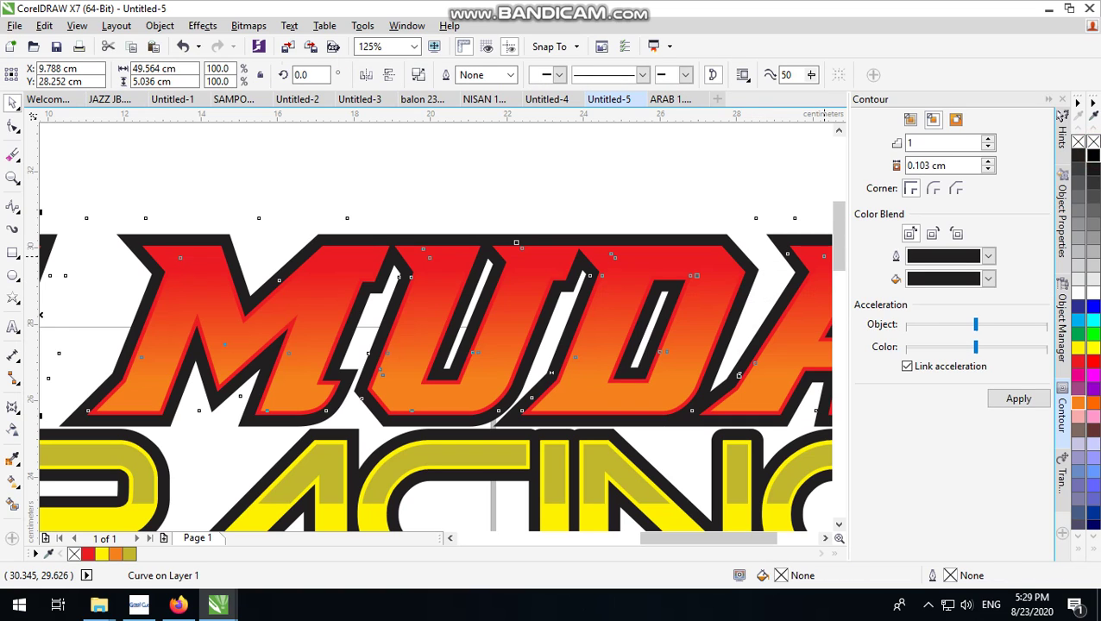
pyautogui.click(1093, 155)
pyautogui.click(776, 166)
pyautogui.click(751, 266)
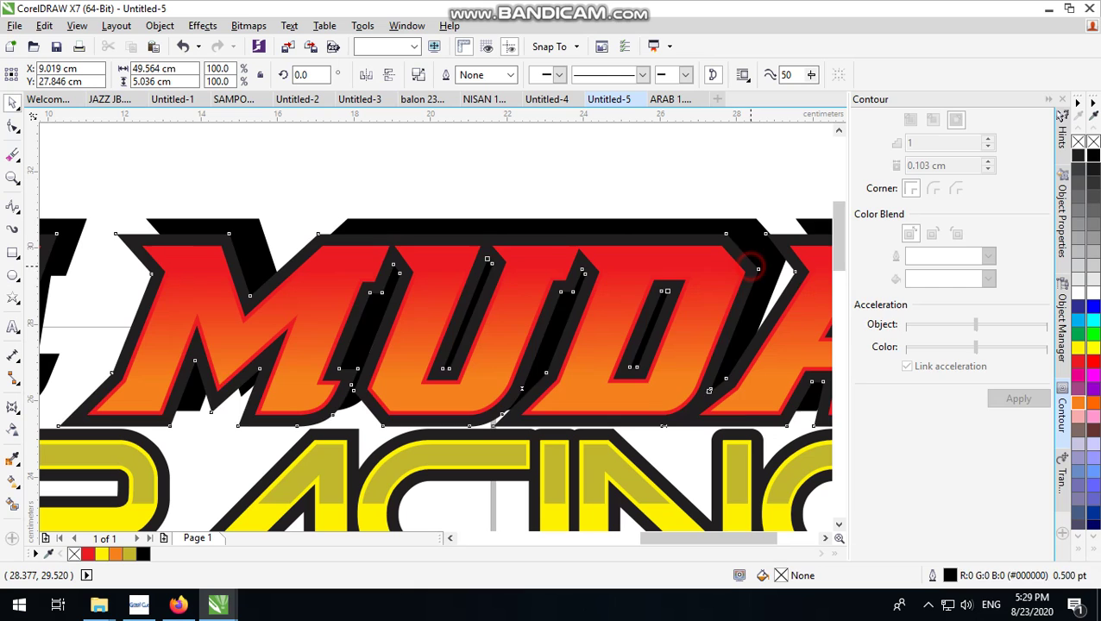
pyautogui.scroll(-1, 518, 181)
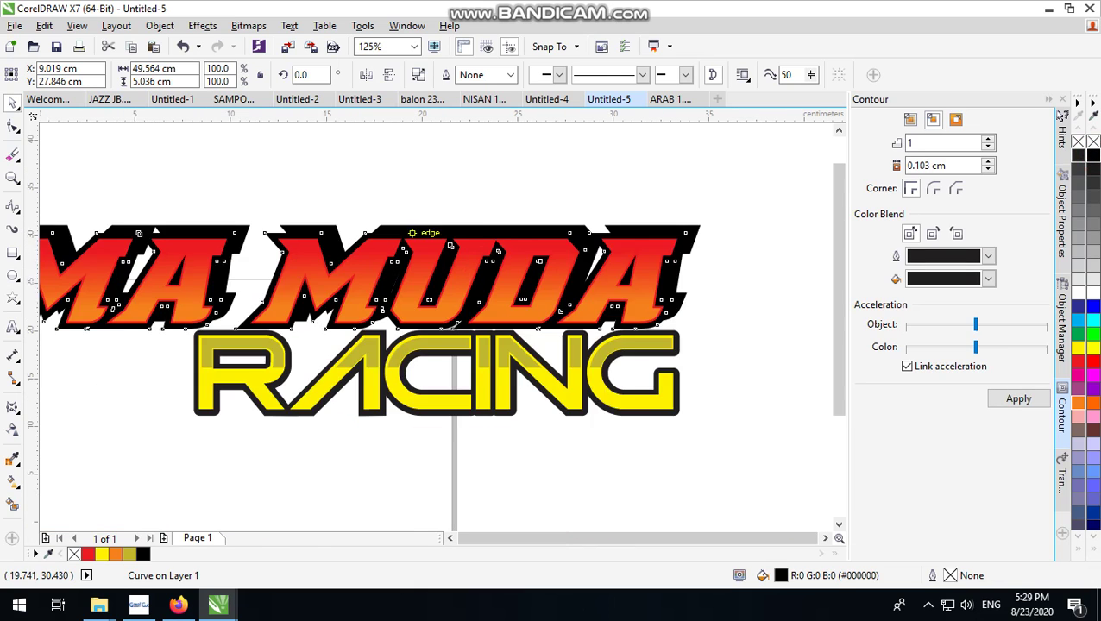
pyautogui.scroll(-1, 518, 181)
pyautogui.scroll(1, 518, 181)
pyautogui.click(518, 179)
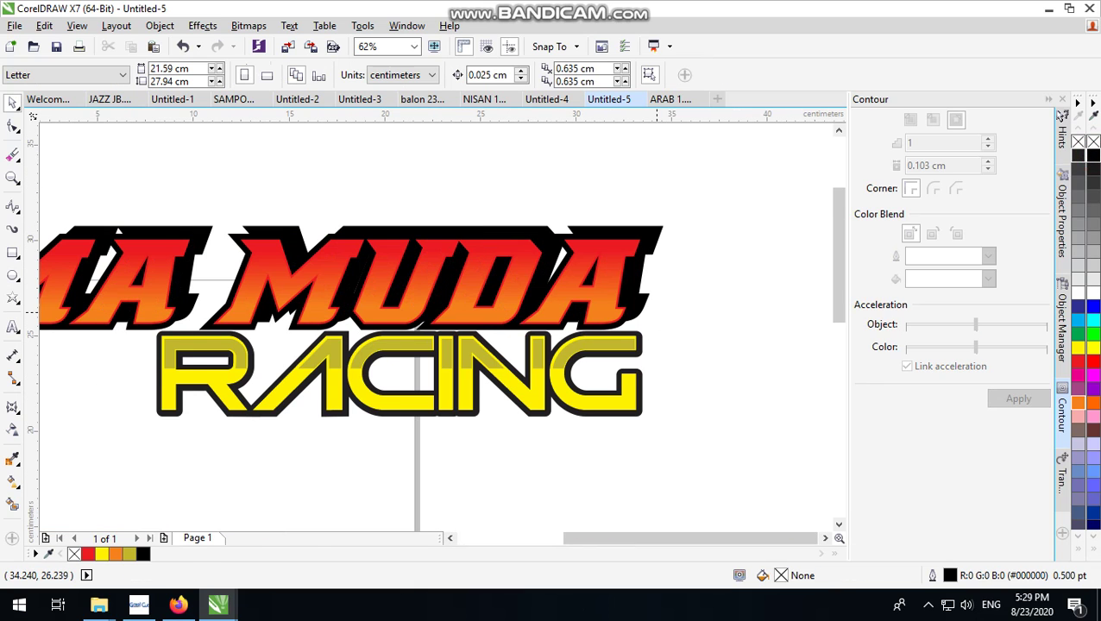
# Step: Make the contour behind RACING pure black, undoing a trial move
pyautogui.scroll(1, 636, 357)
pyautogui.click(646, 341)
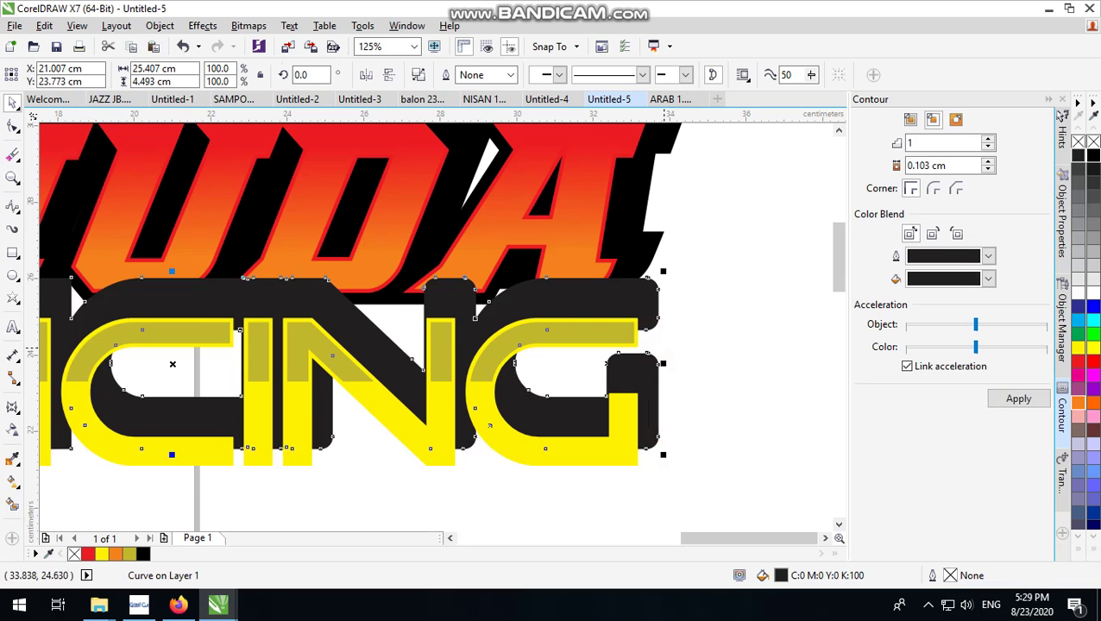
pyautogui.click(1090, 155)
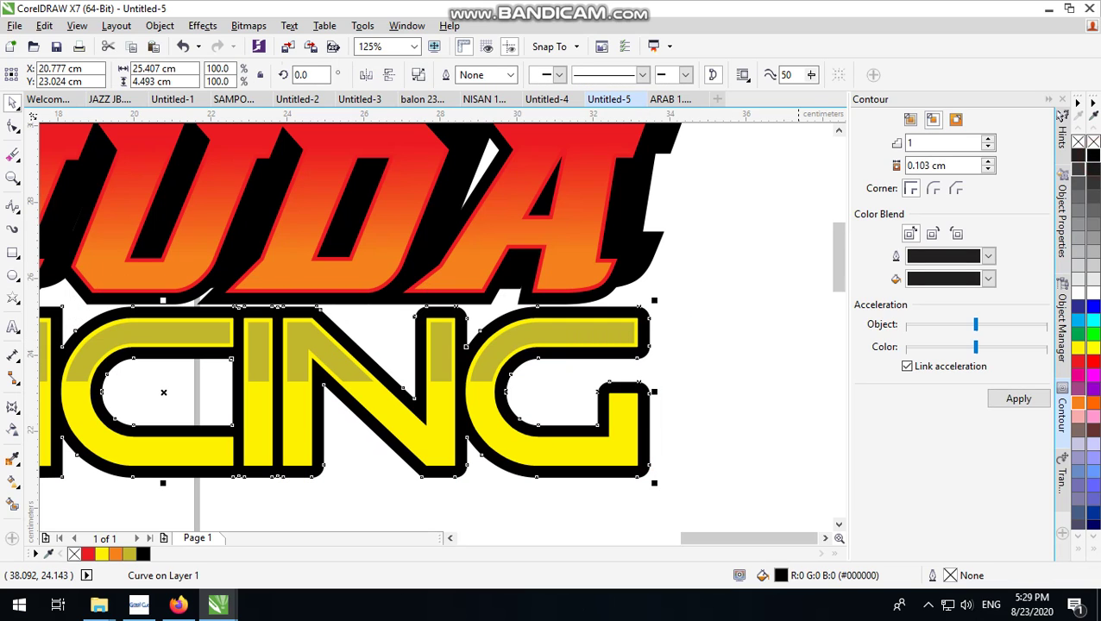
pyautogui.moveTo(646, 314); pyautogui.dragTo(666, 297)
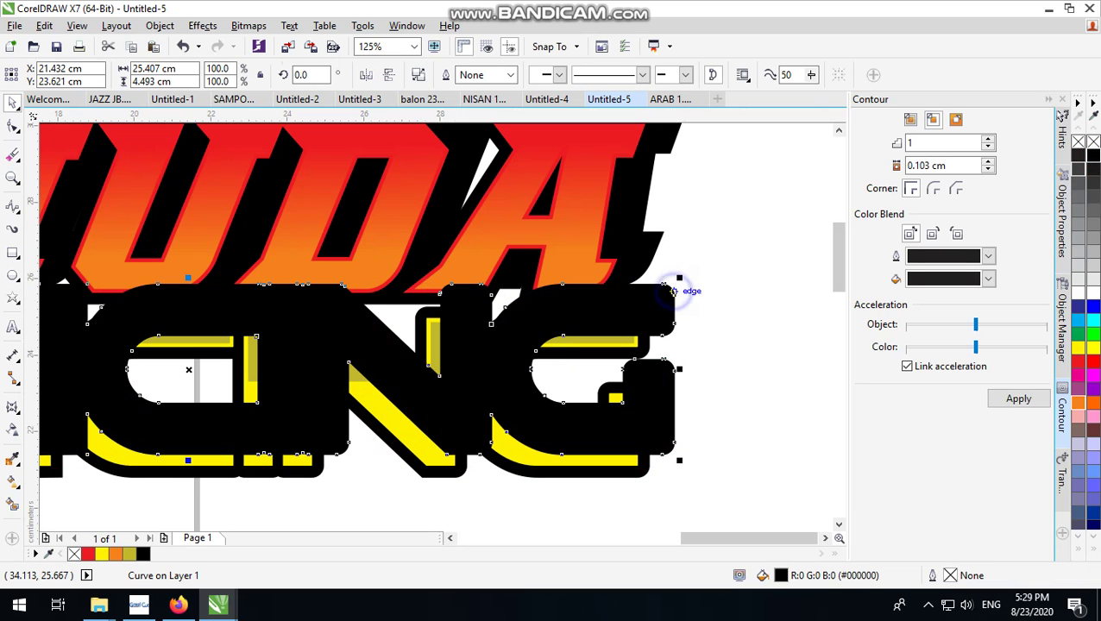
pyautogui.hotkey('ctrl', 'z')
# Step: Send the RACING backing to the back and undo the last change to MUDA's backing
pyautogui.hotkey('shift', 'pagedown')
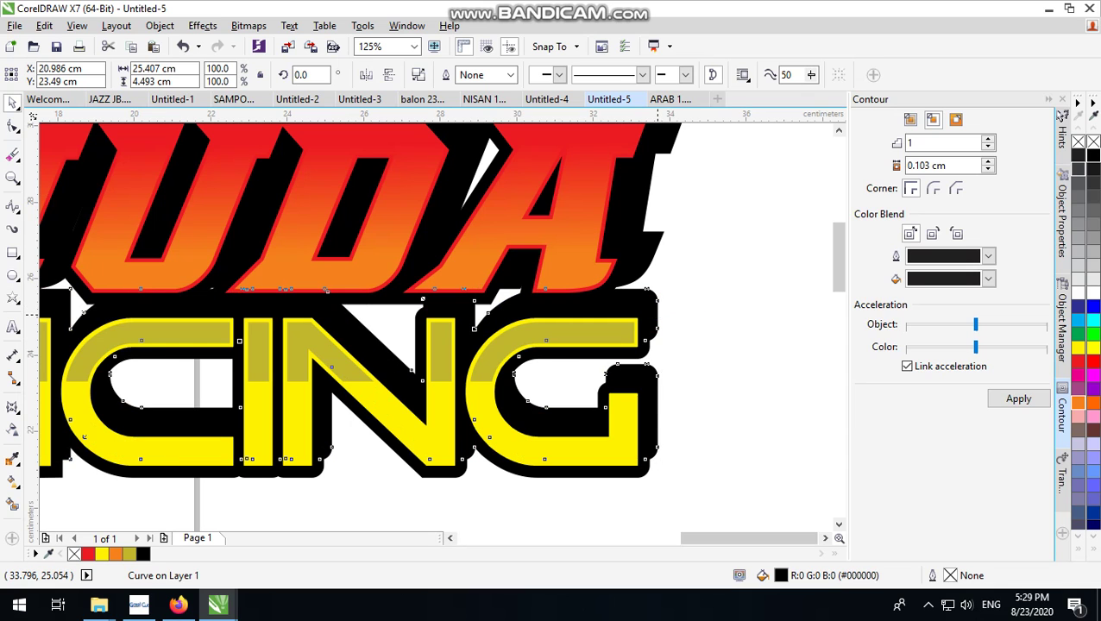
pyautogui.scroll(-1, 664, 312)
pyautogui.scroll(-1, 702, 343)
pyautogui.click(701, 343)
pyautogui.scroll(2, 676, 345)
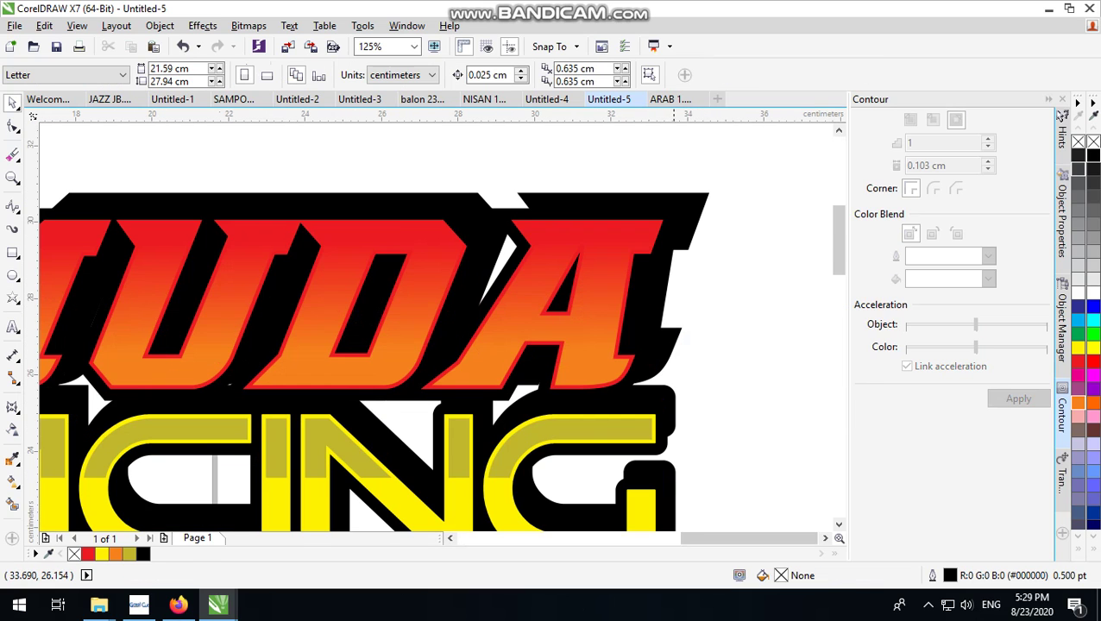
pyautogui.scroll(-1, 668, 356)
pyautogui.scroll(1, 604, 328)
pyautogui.click(552, 312)
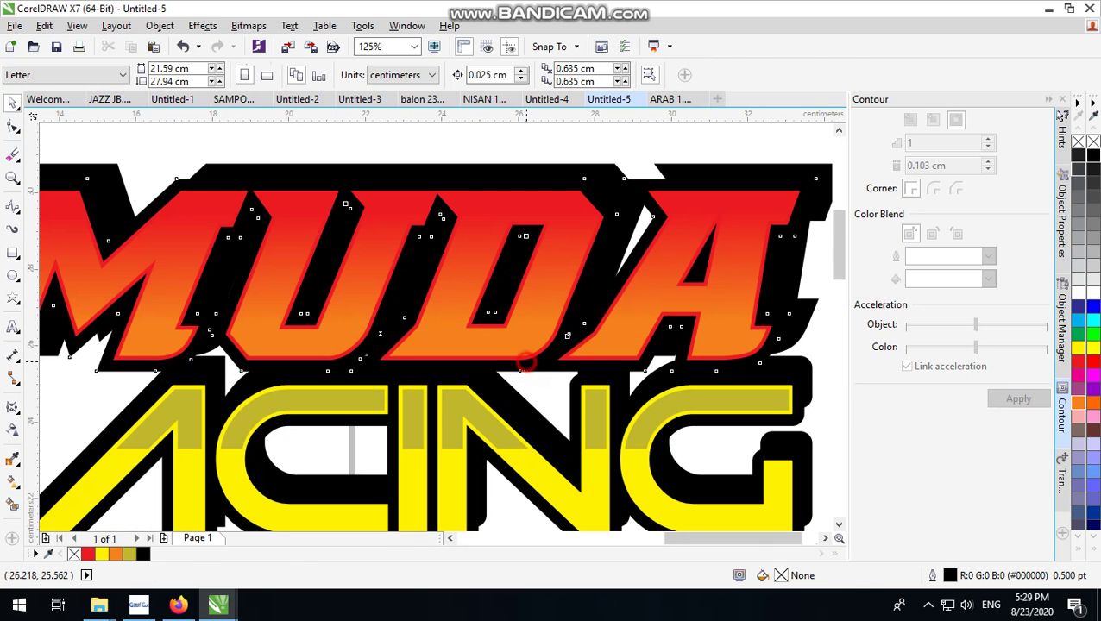
pyautogui.hotkey('ctrl', 'z')
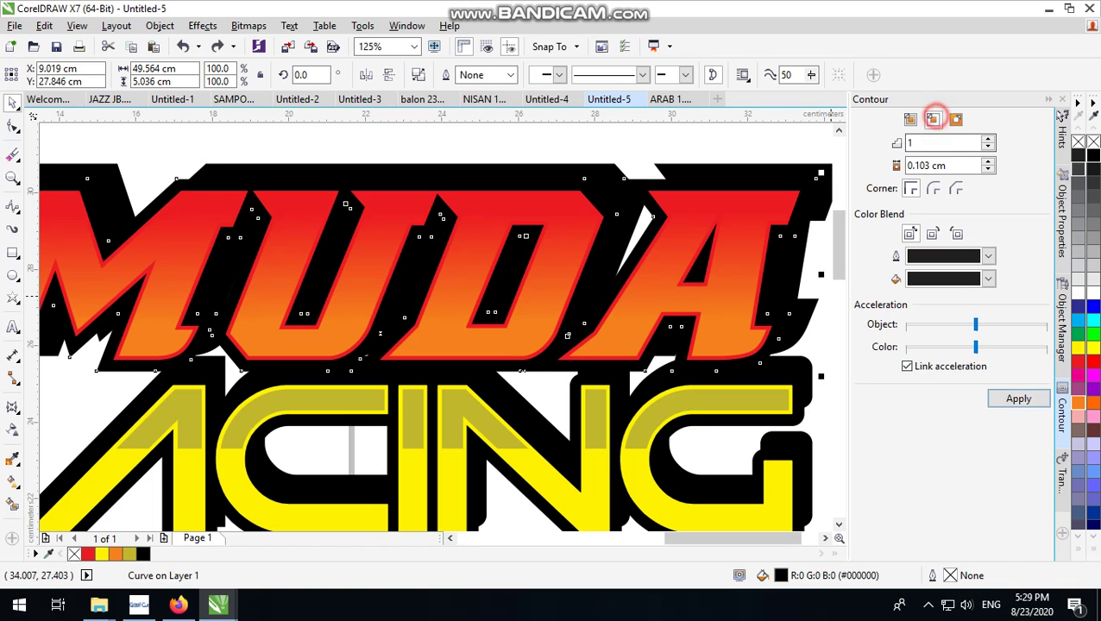
# Step: Apply a thin contour around the MUDA lettering outline
pyautogui.click(1018, 398)
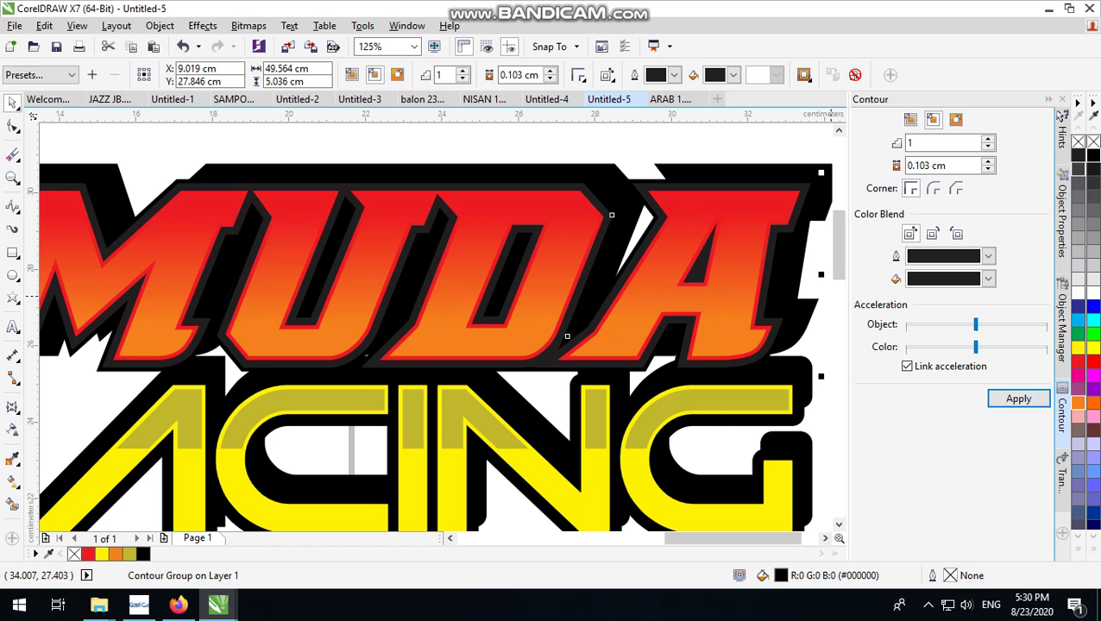
pyautogui.scroll(-2, 642, 384)
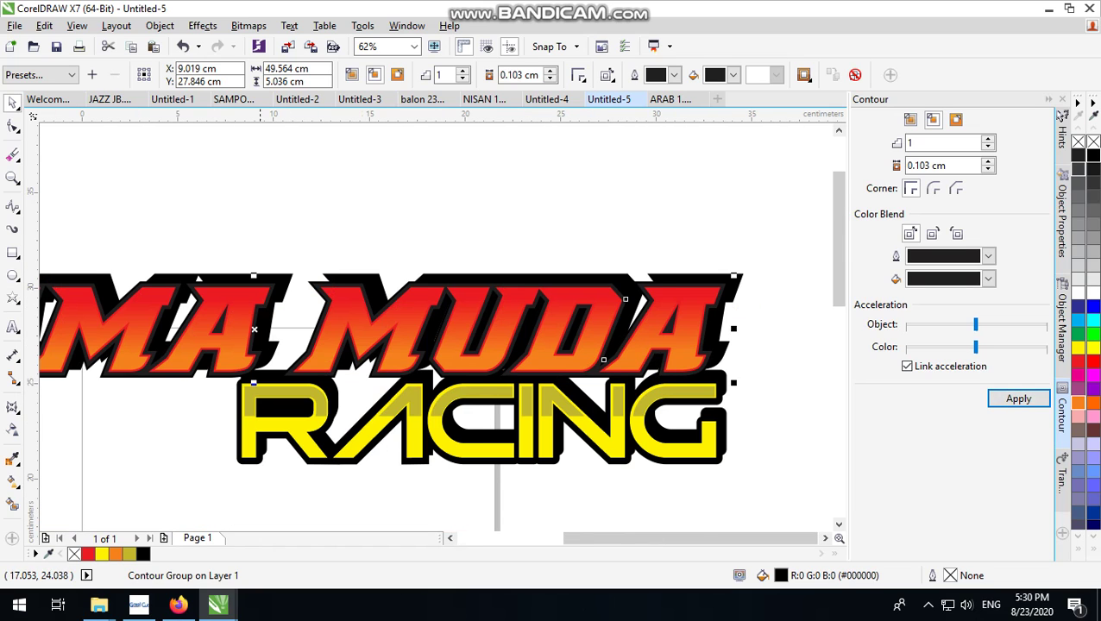
pyautogui.scroll(2, 164, 383)
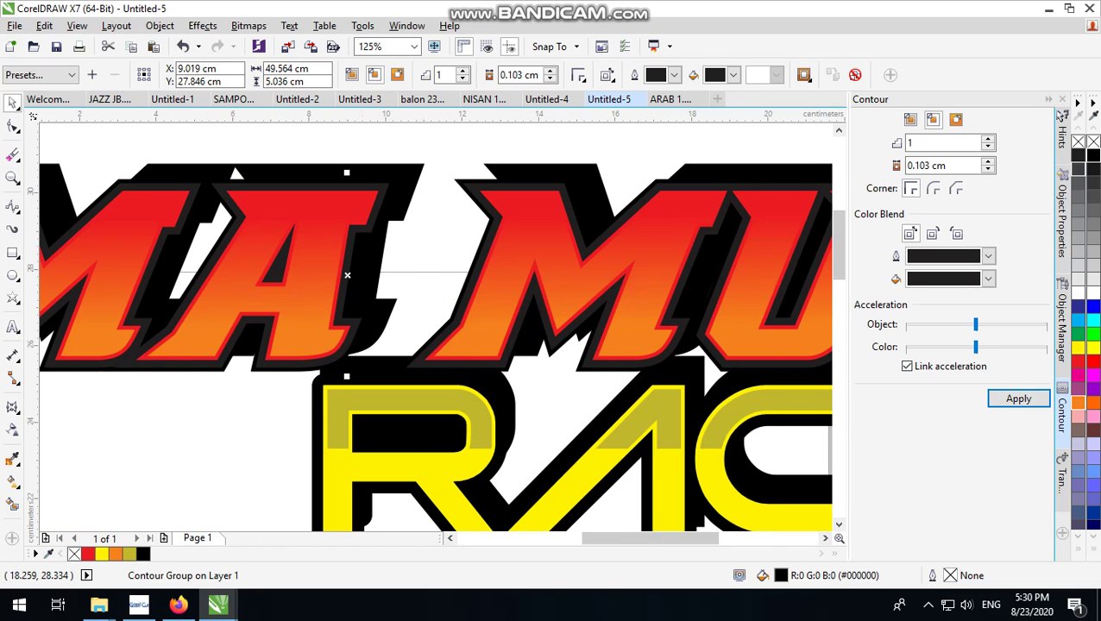
pyautogui.scroll(-2, 697, 255)
pyautogui.click(487, 191)
pyautogui.scroll(2, 297, 290)
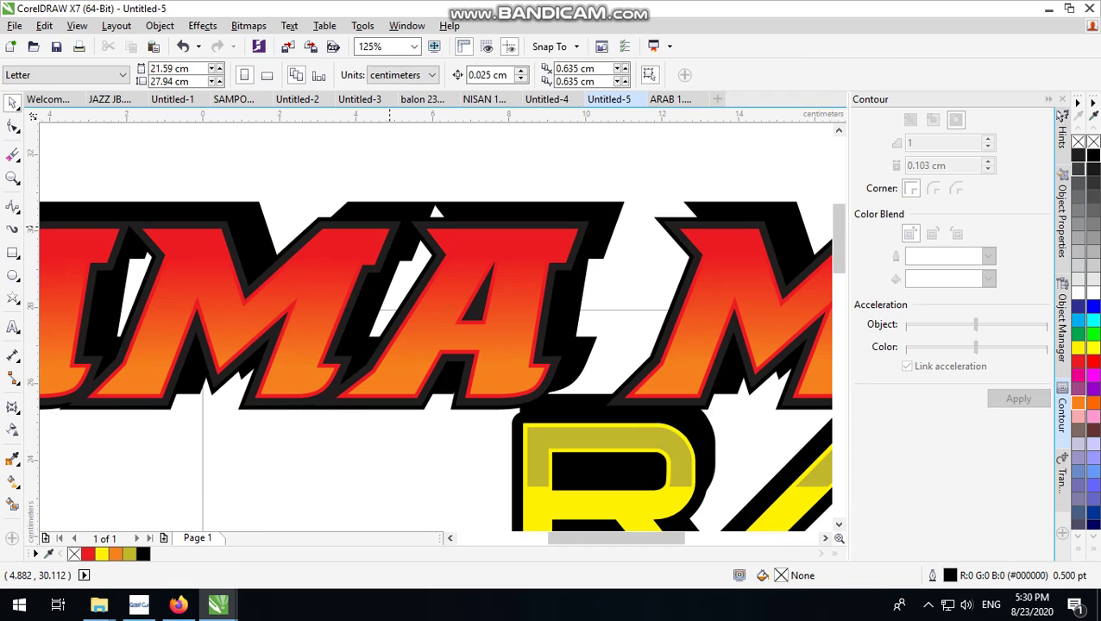
# Step: Break the new contour group apart into separate objects
pyautogui.click(390, 225)
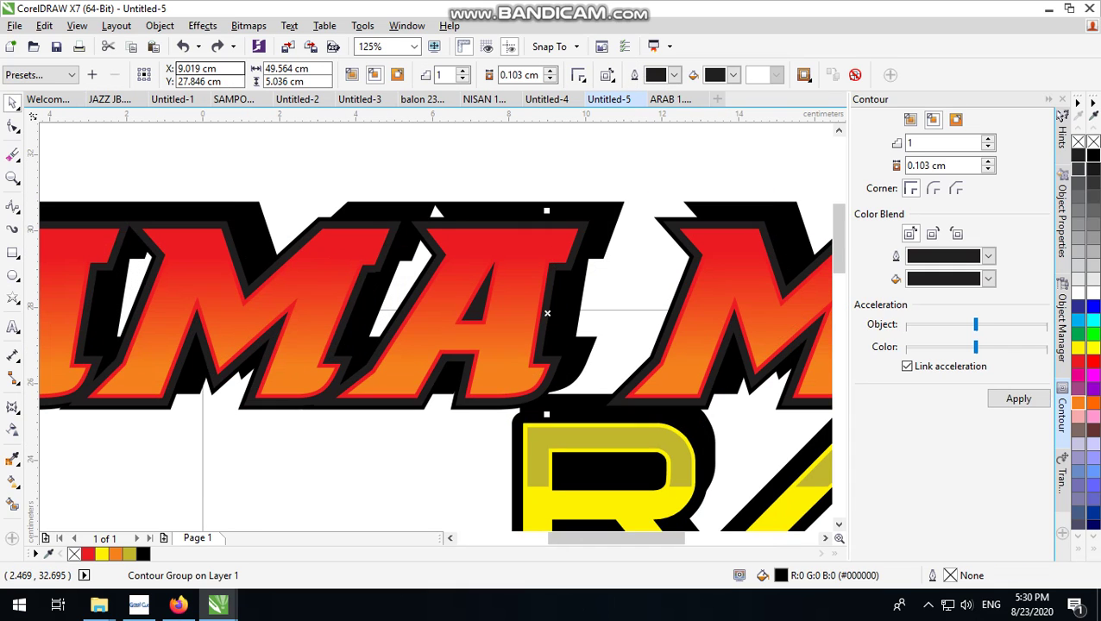
pyautogui.click(116, 26)
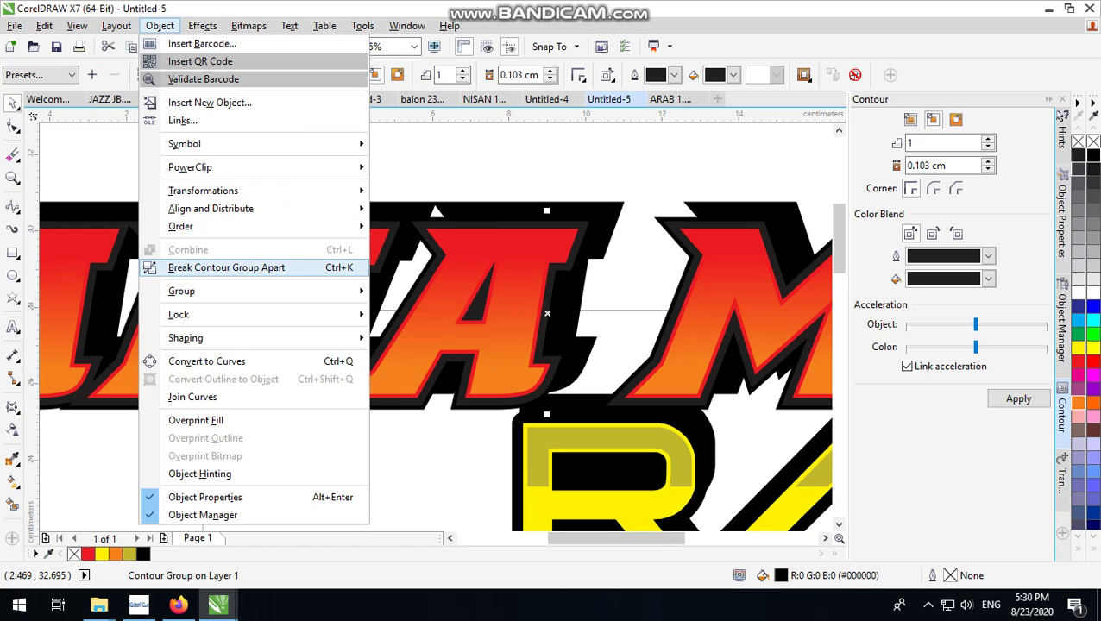
pyautogui.click(226, 268)
pyautogui.press('F4')
# Step: Apply an outside contour to the MAMA MUDA black outline curve
pyautogui.click(377, 210)
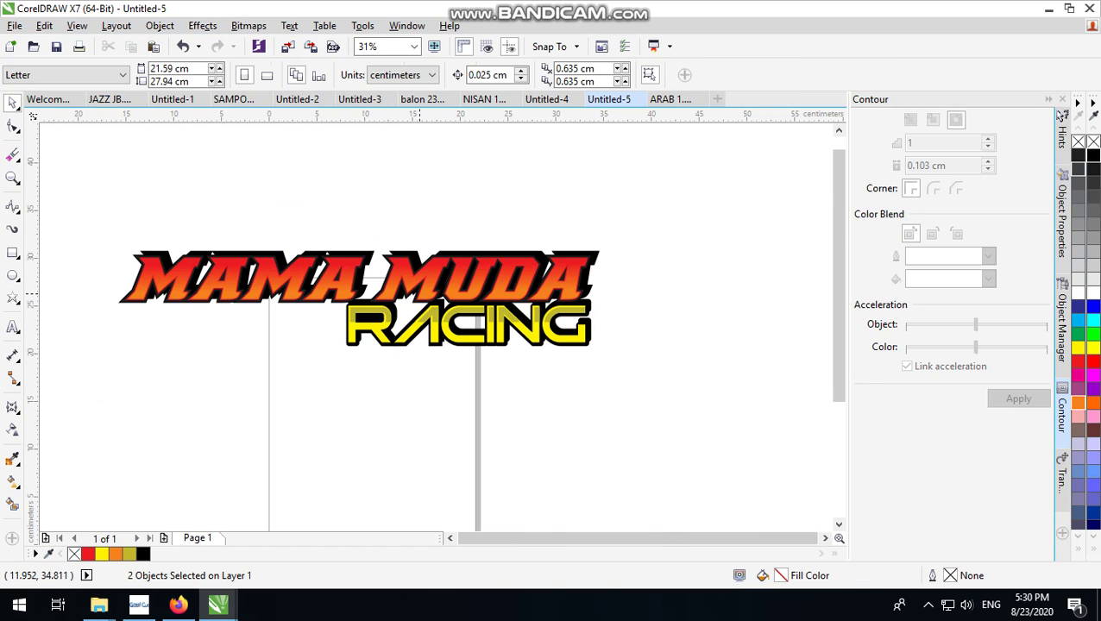
pyautogui.scroll(1, 414, 229)
pyautogui.click(464, 283)
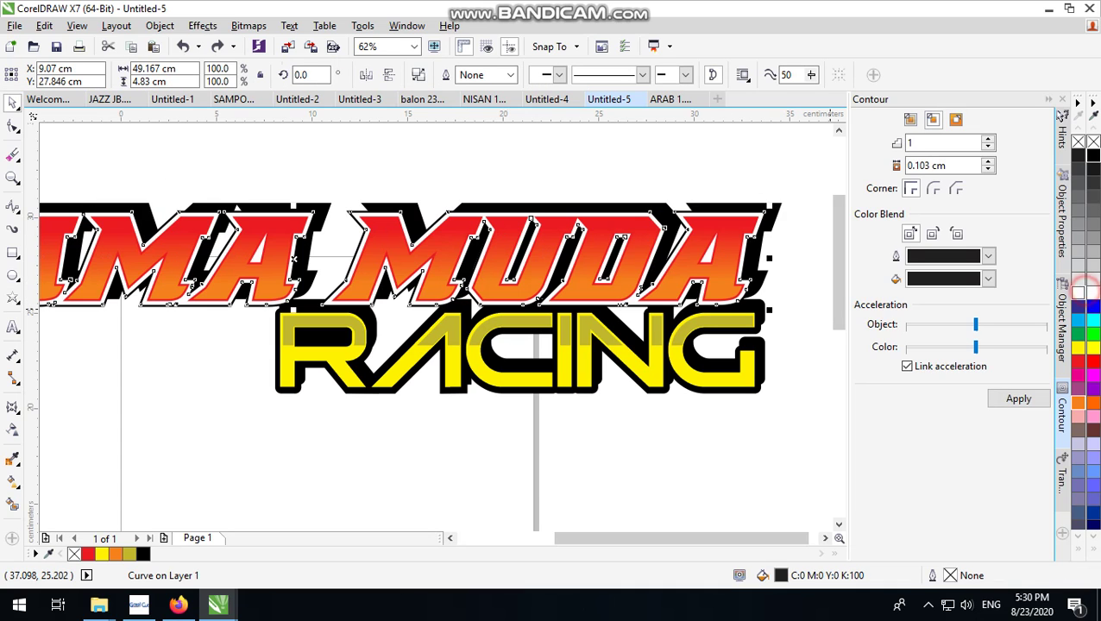
pyautogui.click(678, 140)
pyautogui.scroll(1, 511, 282)
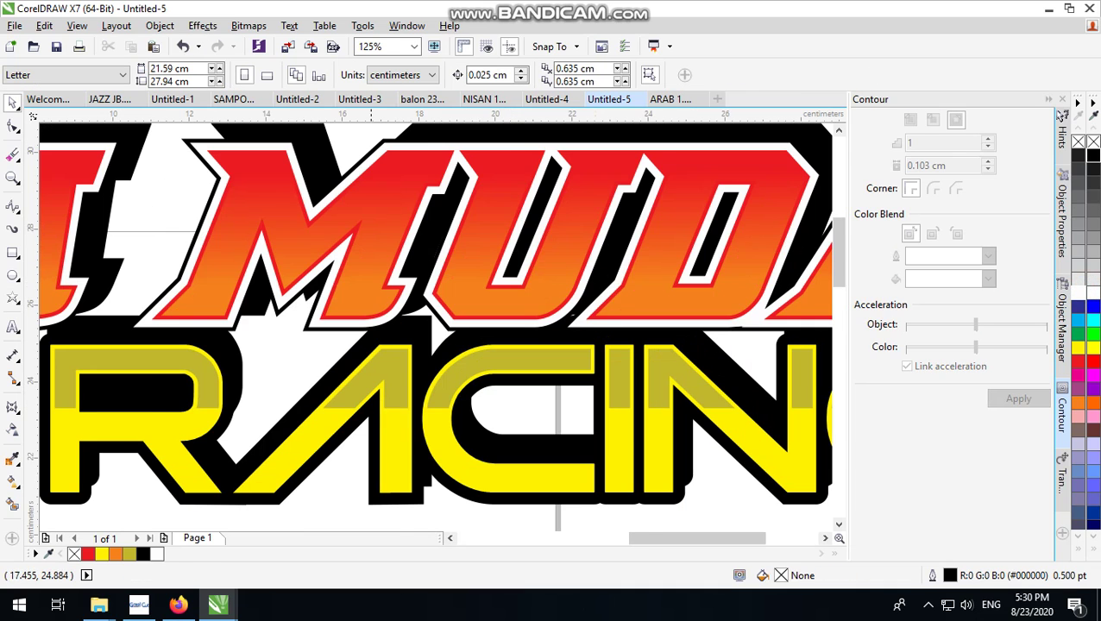
pyautogui.scroll(1, 432, 311)
pyautogui.scroll(-1, 407, 328)
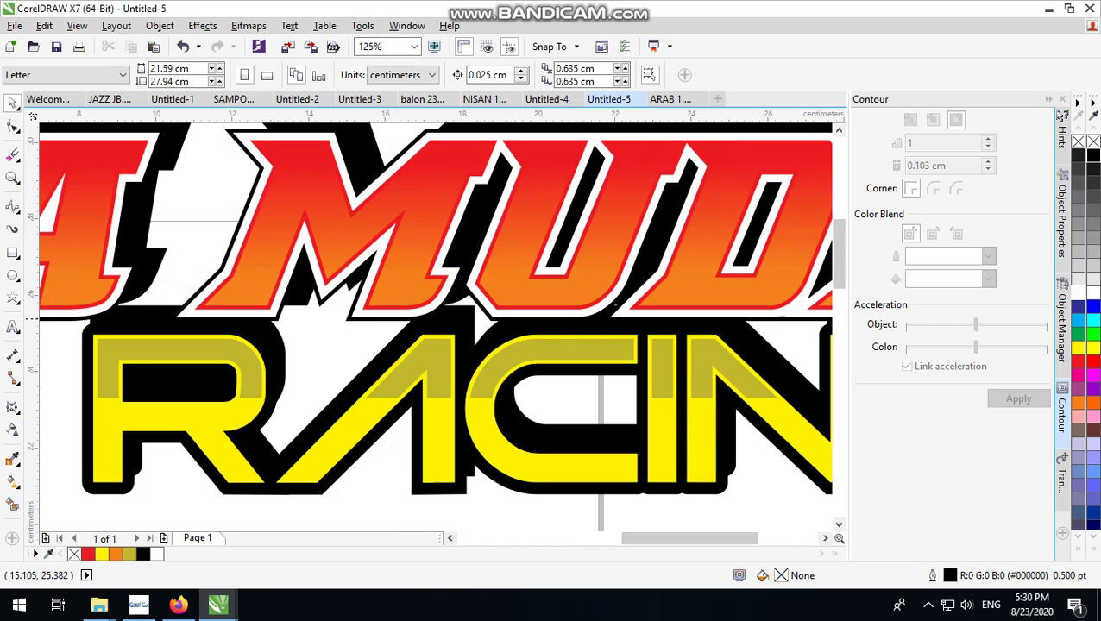
pyautogui.click(344, 317)
pyautogui.click(956, 121)
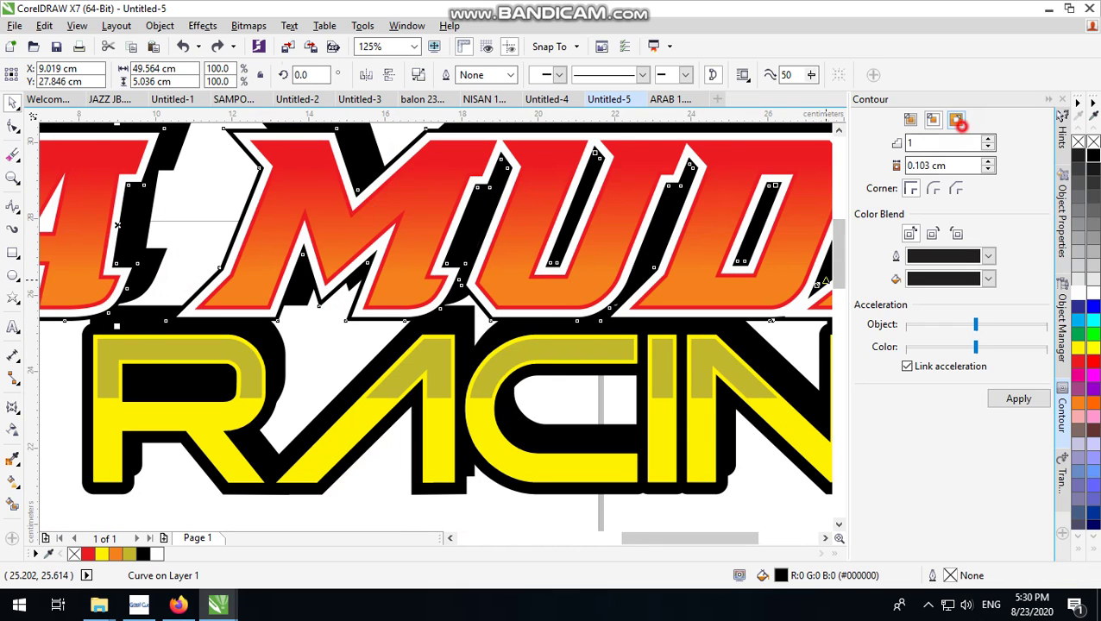
pyautogui.scroll(-1, 828, 288)
pyautogui.scroll(-1, 733, 284)
pyautogui.click(1018, 399)
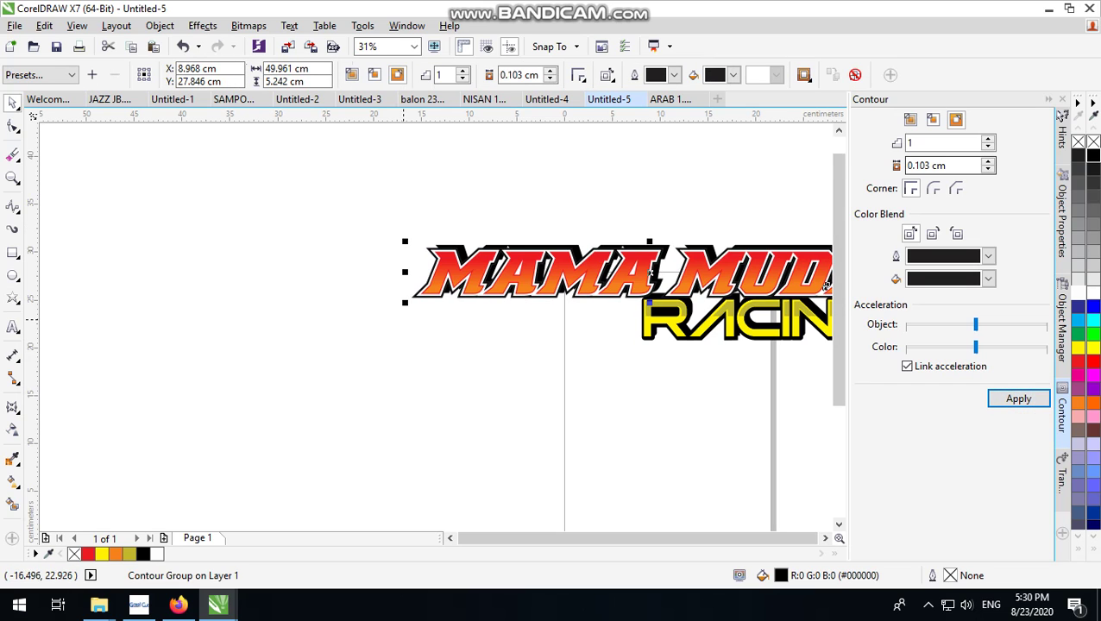
# Step: Widen the contour offset to 0.203 cm and break the contour group apart
pyautogui.scroll(-1, 422, 316)
pyautogui.scroll(1, 613, 293)
pyautogui.scroll(1, 660, 309)
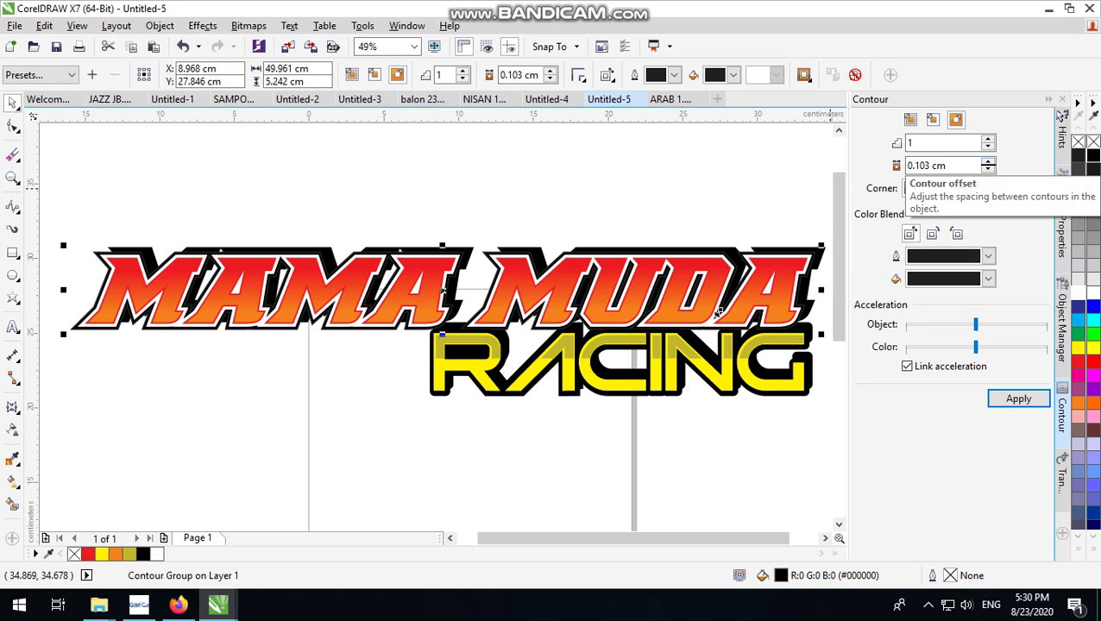
pyautogui.click(916, 166)
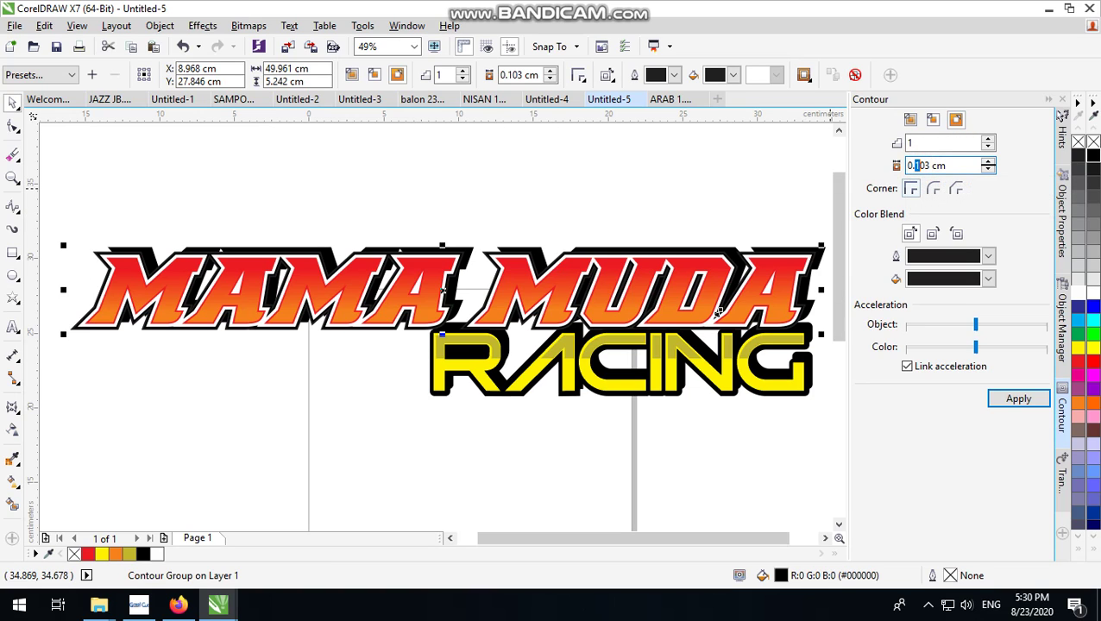
pyautogui.click(1027, 398)
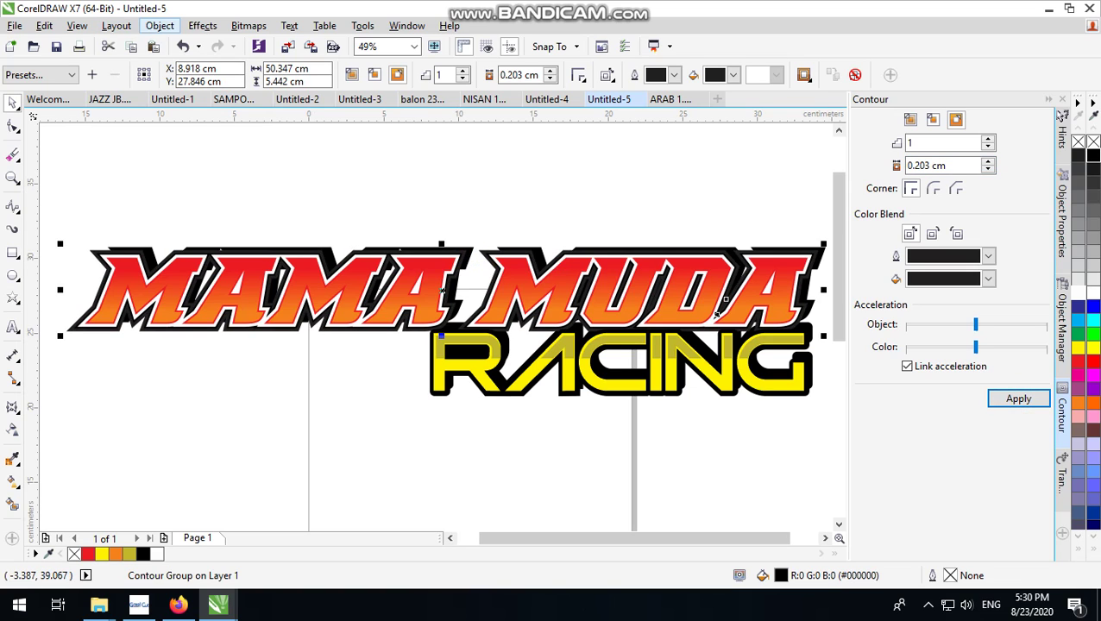
pyautogui.click(159, 25)
pyautogui.click(226, 268)
# Step: Inspect the logo's black outer contour curves, zooming in and out
pyautogui.click(524, 184)
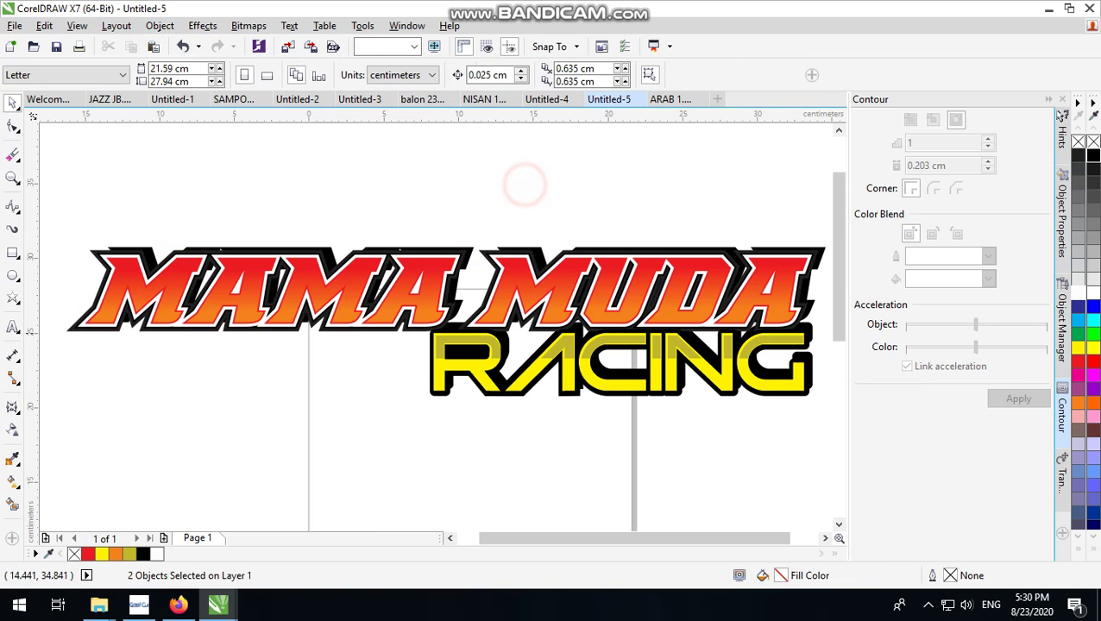
pyautogui.scroll(2, 488, 293)
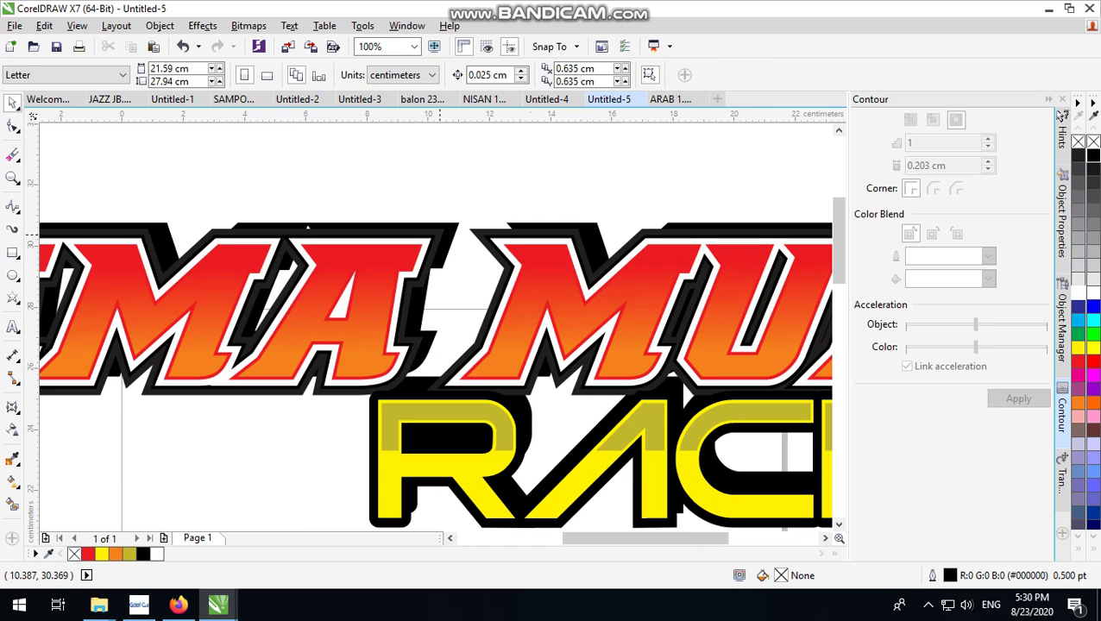
pyautogui.click(440, 231)
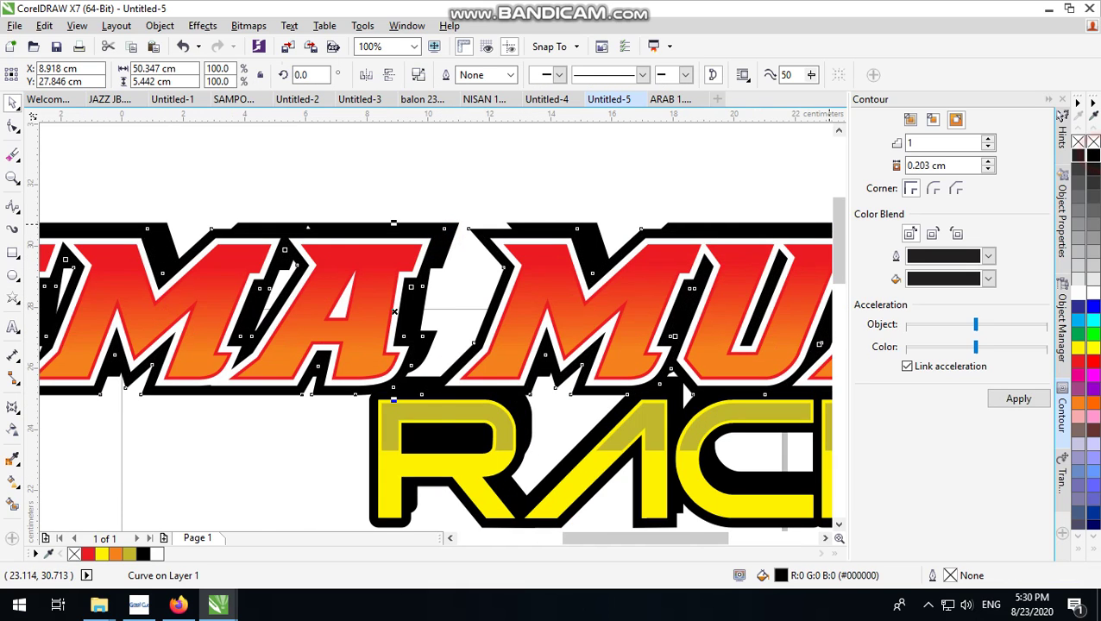
pyautogui.scroll(-2, 432, 311)
pyautogui.click(504, 168)
pyautogui.scroll(2, 545, 291)
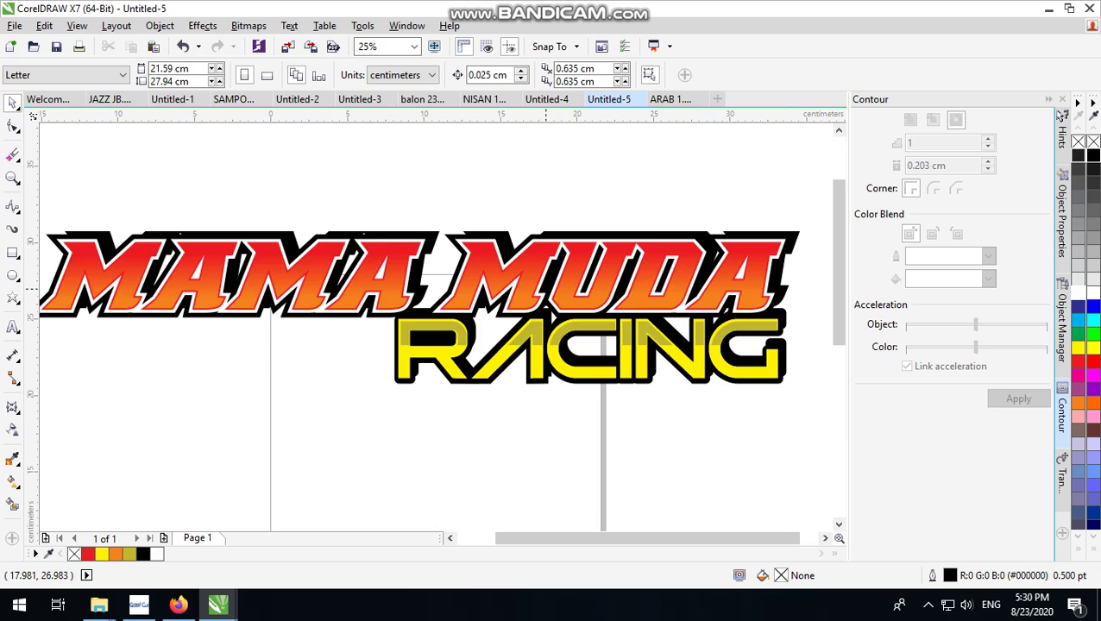
pyautogui.scroll(-1, 650, 285)
pyautogui.scroll(1, 656, 311)
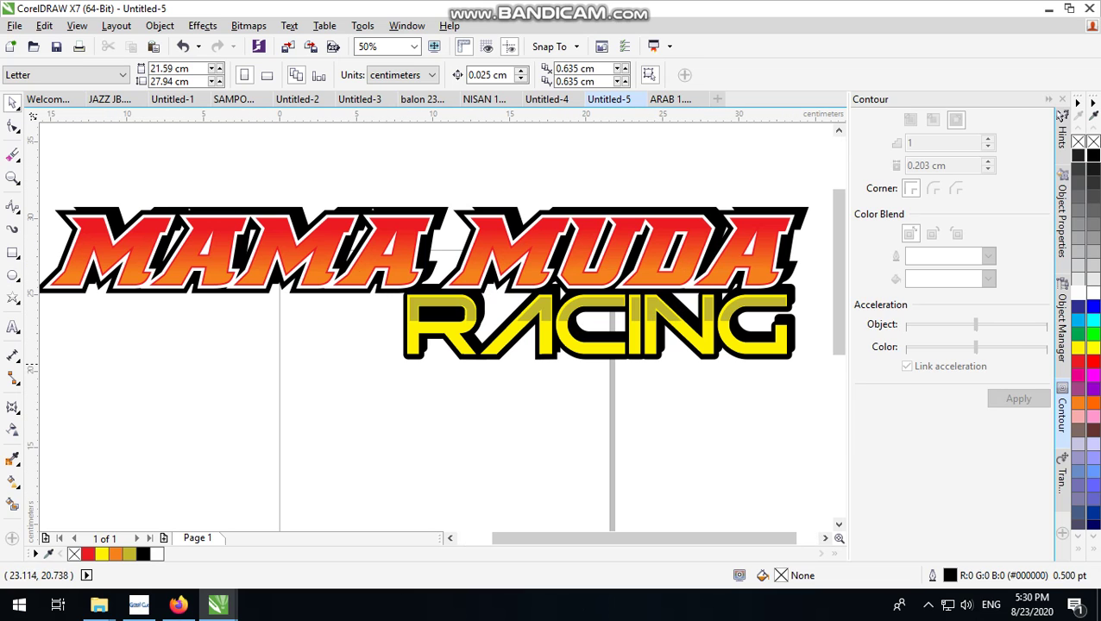
pyautogui.scroll(-1, 632, 367)
pyautogui.scroll(-1, 510, 330)
pyautogui.scroll(1, 510, 330)
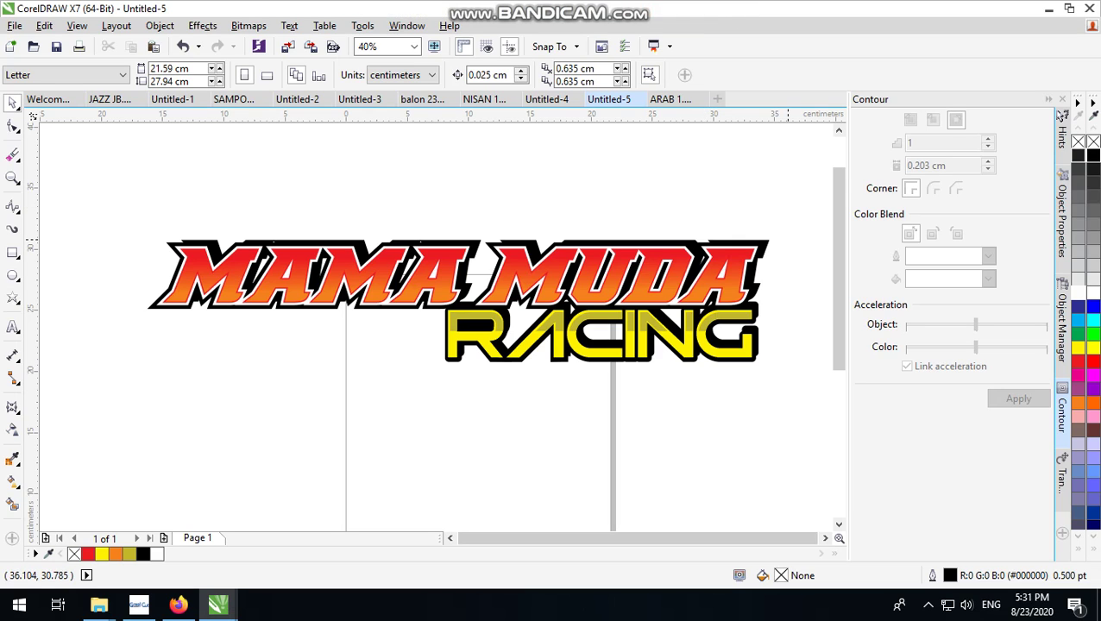
pyautogui.scroll(2, 783, 205)
pyautogui.scroll(3, 768, 216)
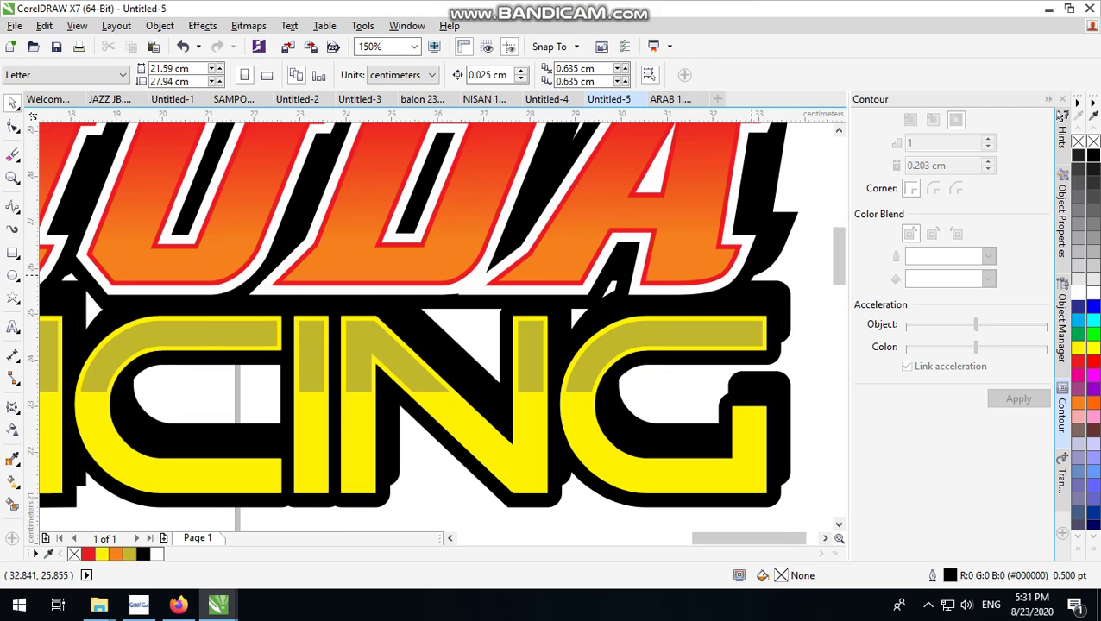
pyautogui.click(749, 274)
pyautogui.scroll(-2, 749, 274)
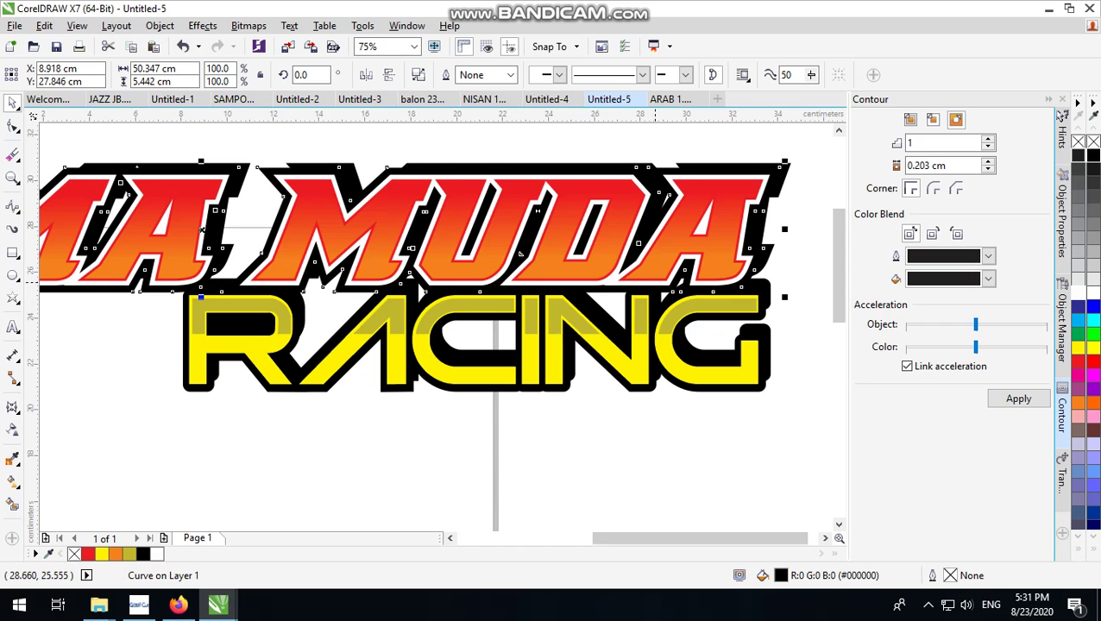
pyautogui.scroll(-2, 655, 281)
pyautogui.scroll(2, 233, 276)
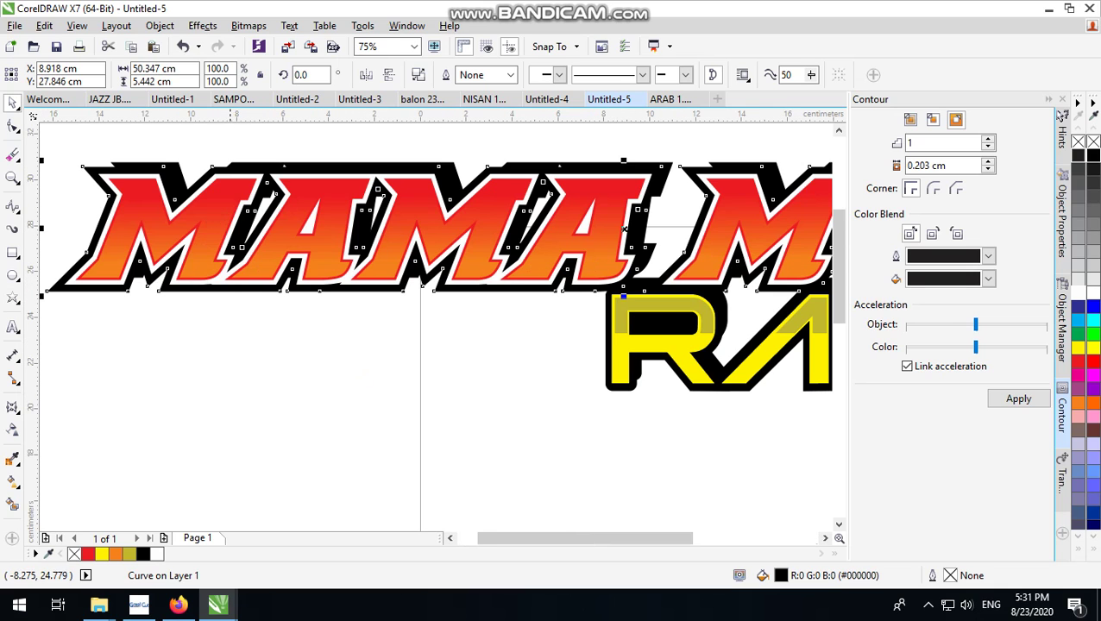
pyautogui.scroll(-2, 231, 276)
pyautogui.scroll(1, 327, 216)
# Step: Deselect everything and switch to Firefox showing the YouTube results
pyautogui.click(423, 155)
pyautogui.scroll(2, 445, 254)
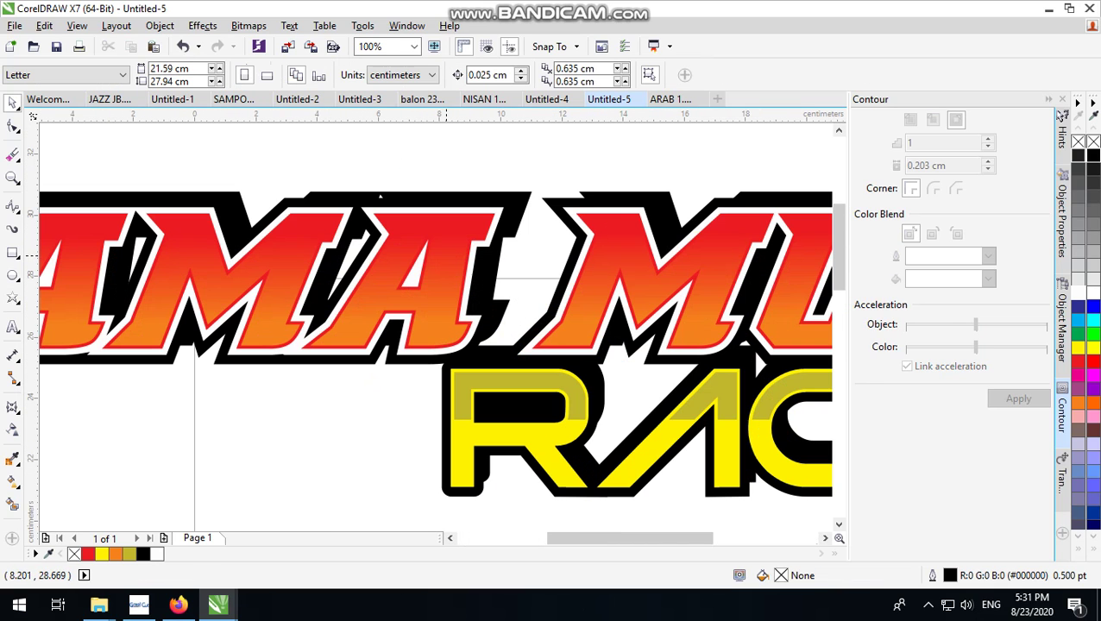
pyautogui.scroll(-3, 380, 196)
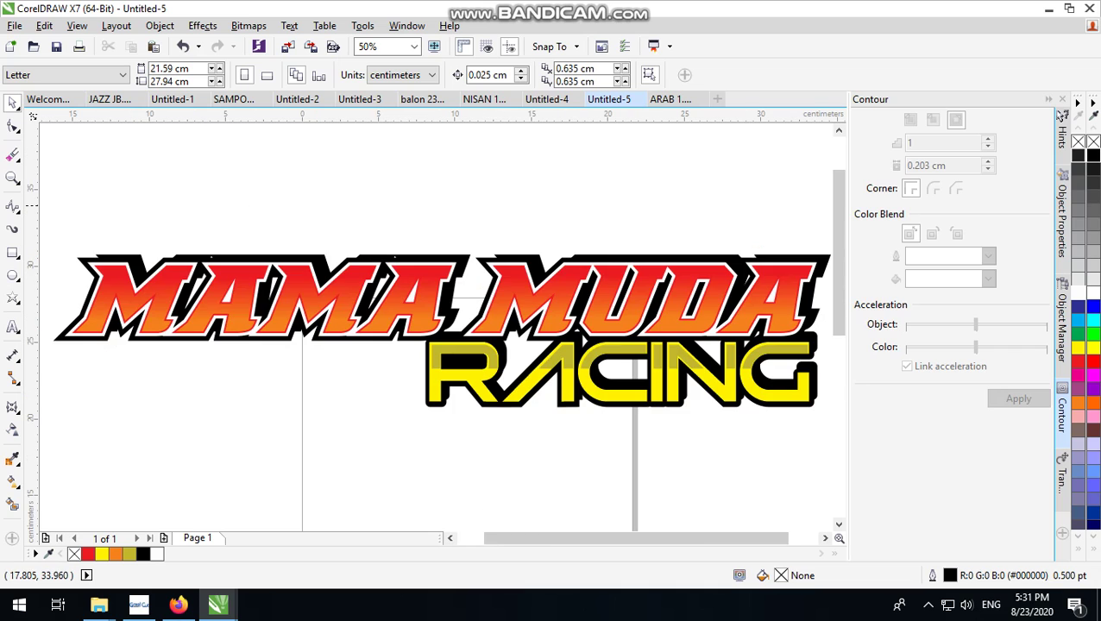
pyautogui.scroll(-1, 363, 233)
pyautogui.scroll(2, 351, 259)
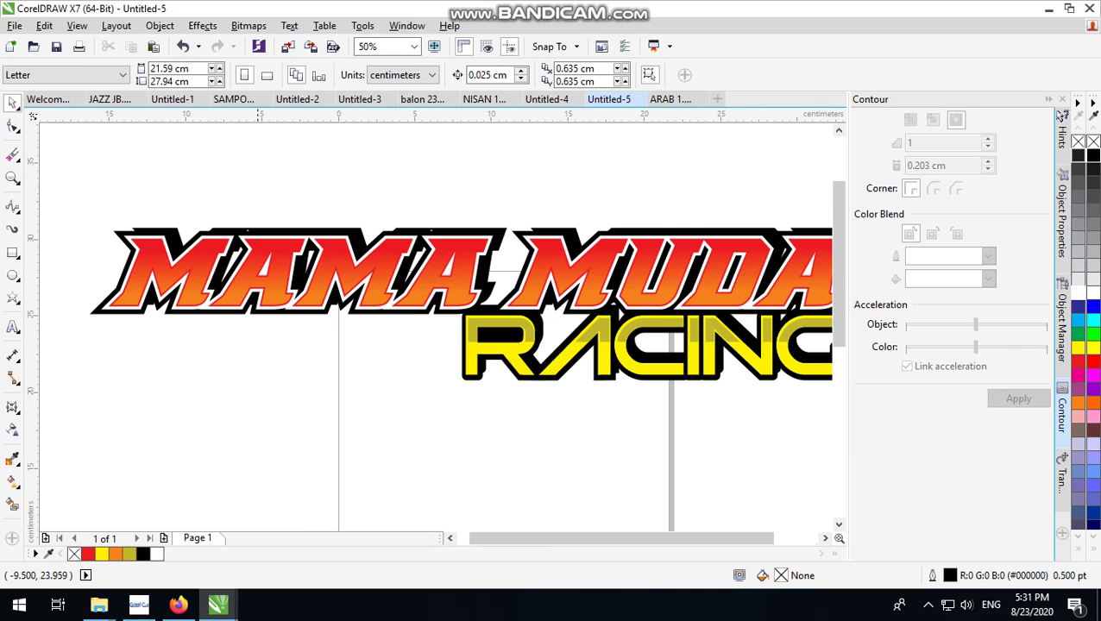
pyautogui.click(178, 604)
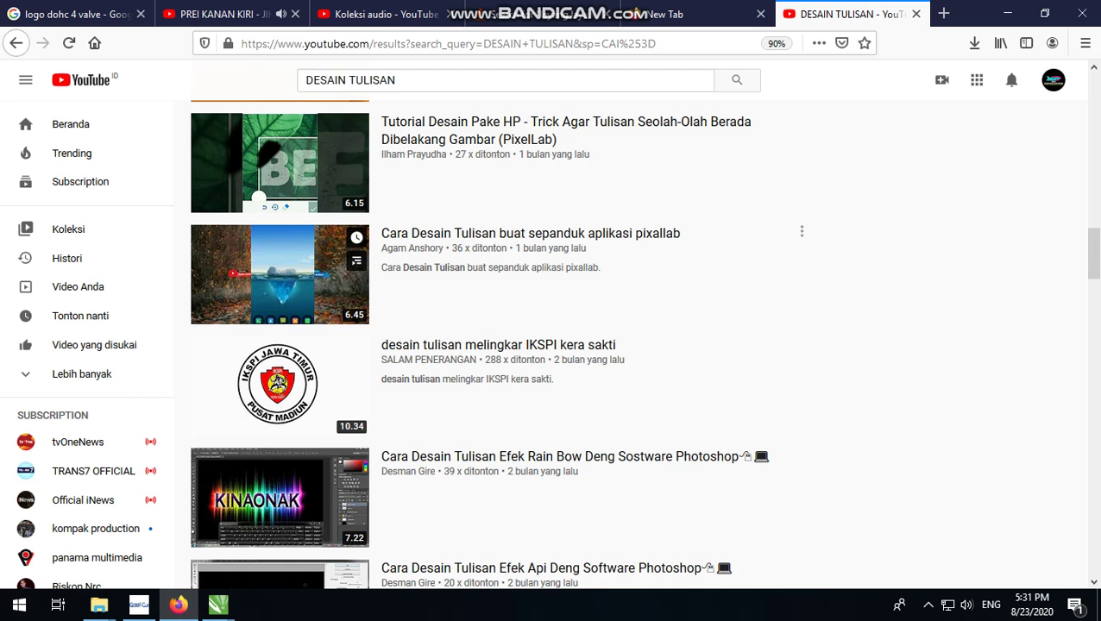
# Step: Search the web for 'CEVEK VECTOR' in a new Firefox tab
pyautogui.click(943, 13)
pyautogui.click(378, 104)
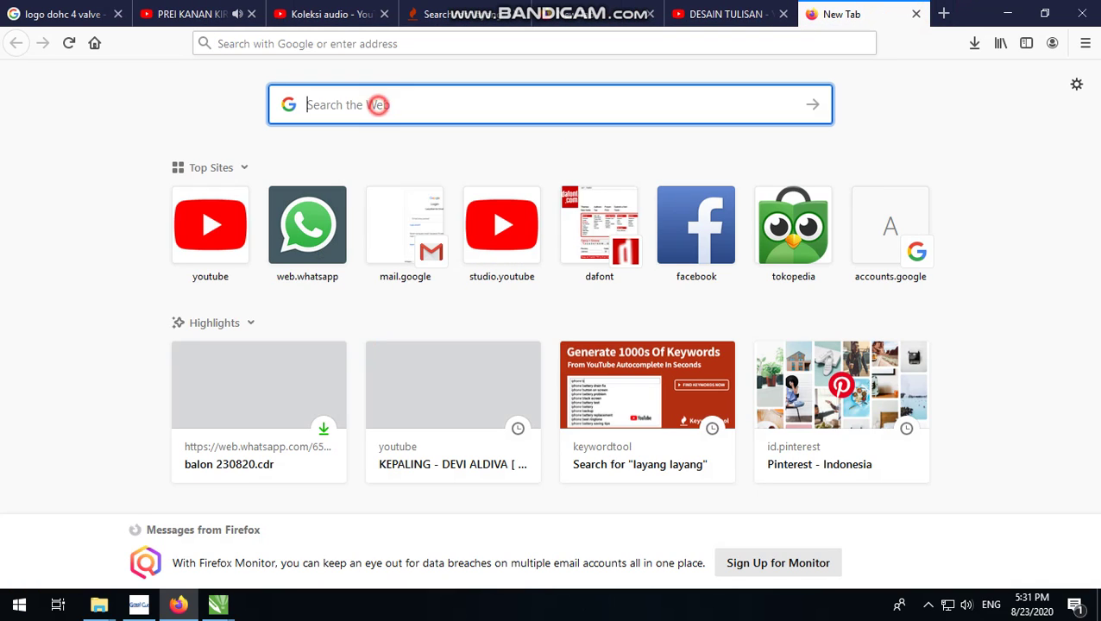
pyautogui.write('L')
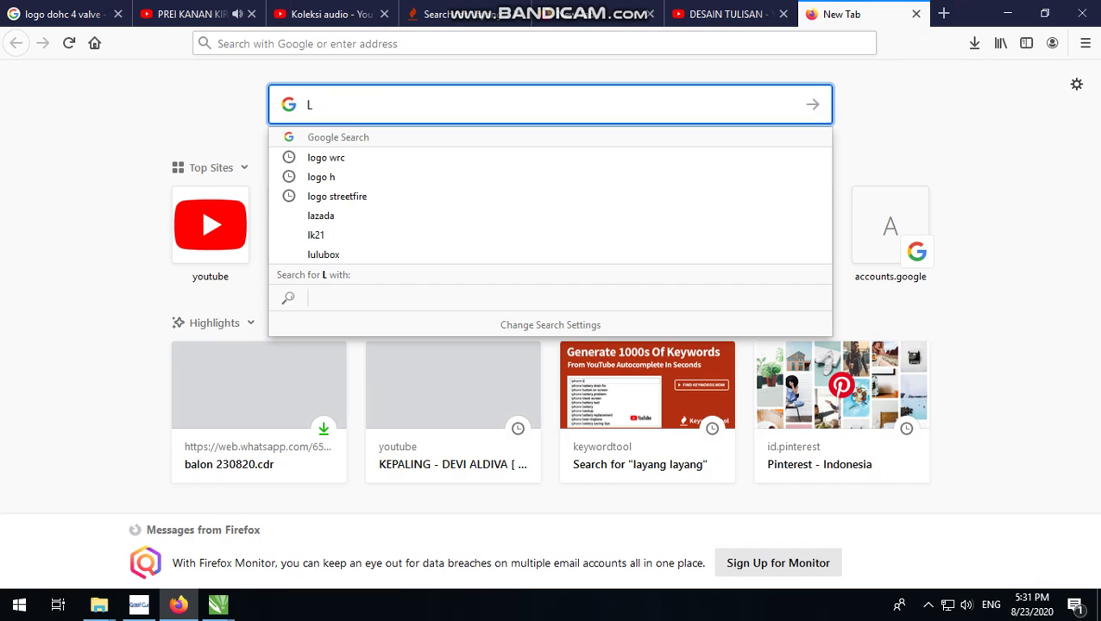
pyautogui.press('BackSpace')
pyautogui.write('CE')
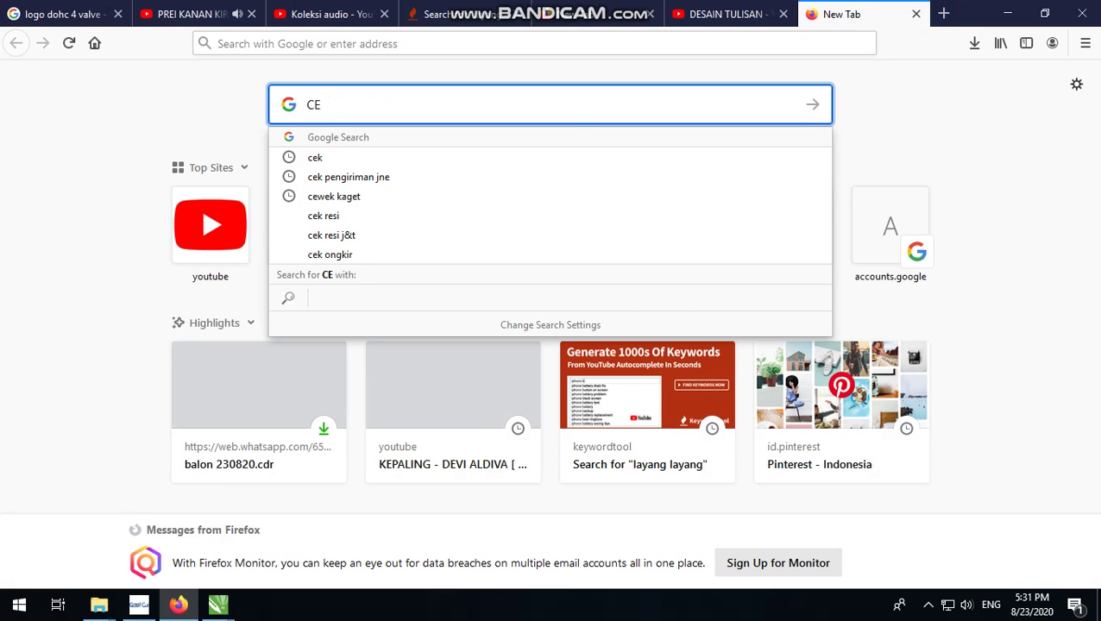
pyautogui.write('VEK VECTOR')
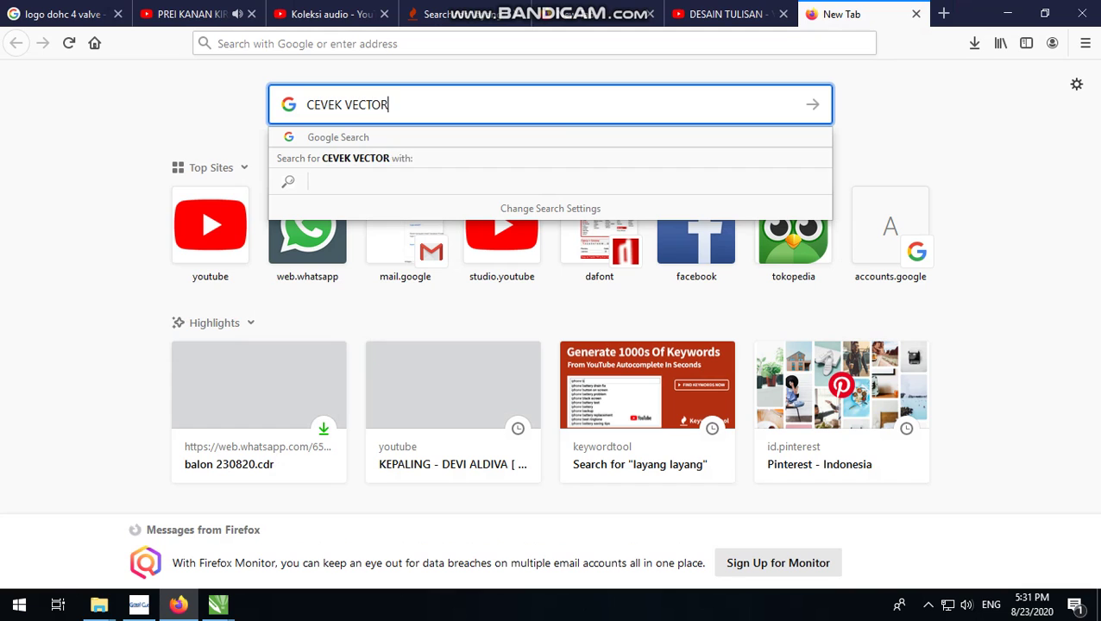
pyautogui.press('Return')
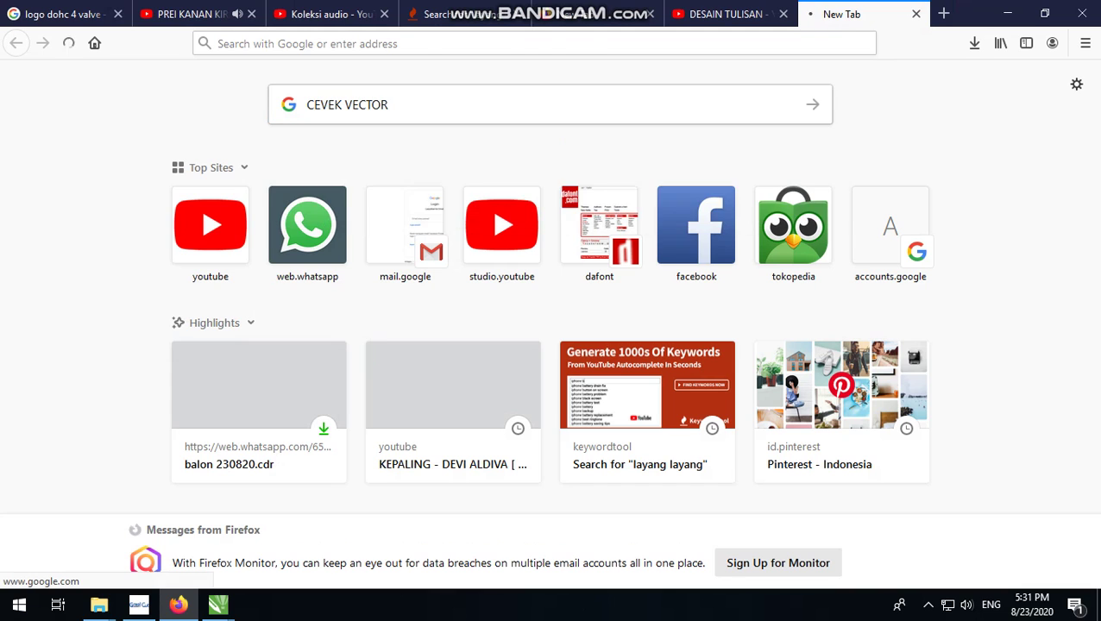
# Step: Browse the 'CEWEK VECTOR' image results for a long-haired woman portrait on a pink circle
pyautogui.click(218, 142)
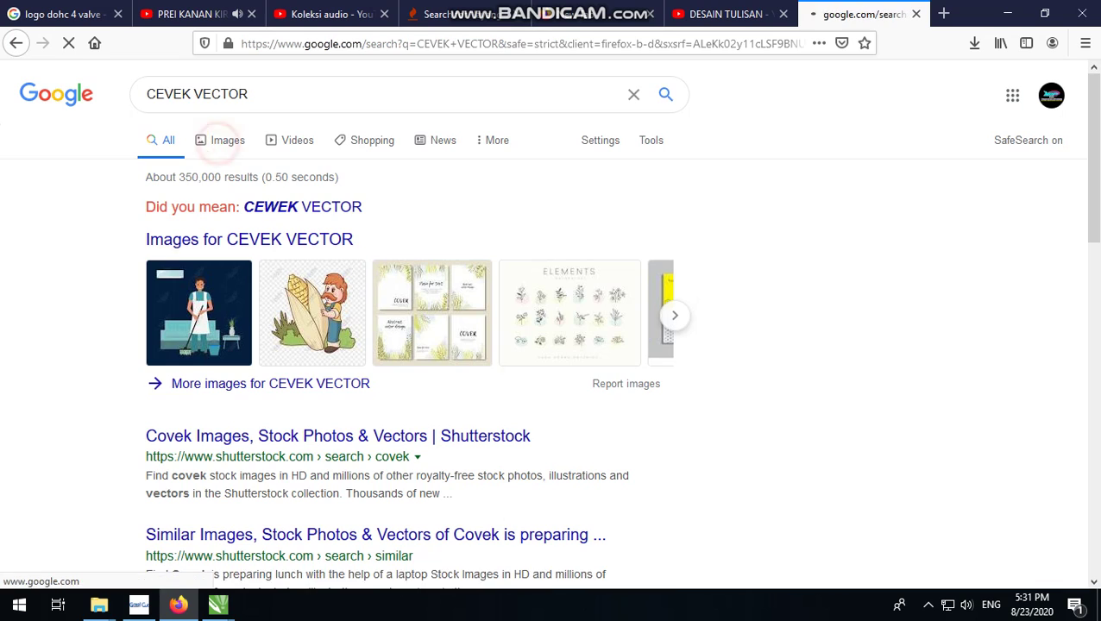
pyautogui.scroll(-2, 397, 363)
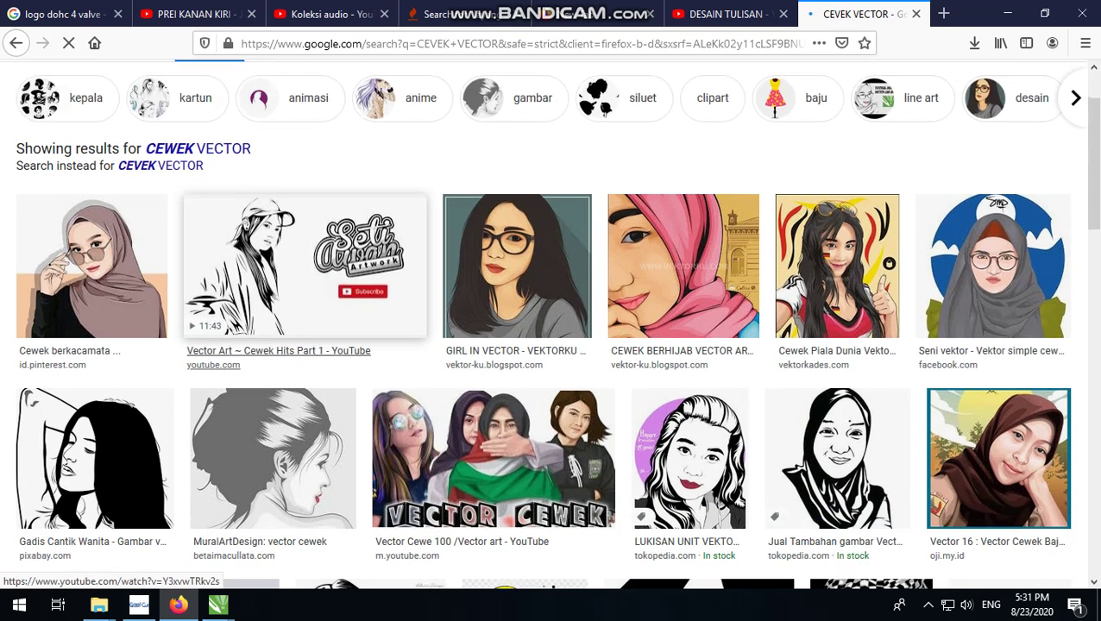
pyautogui.scroll(-2, 397, 362)
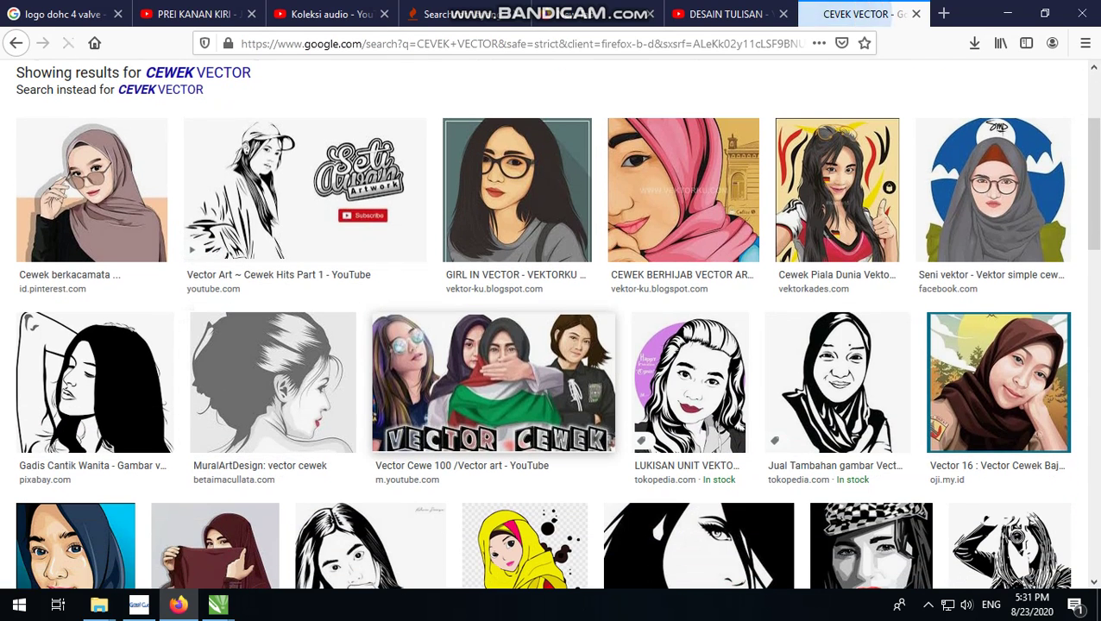
pyautogui.scroll(-3, 542, 326)
pyautogui.scroll(-3, 542, 326)
pyautogui.scroll(-1, 551, 326)
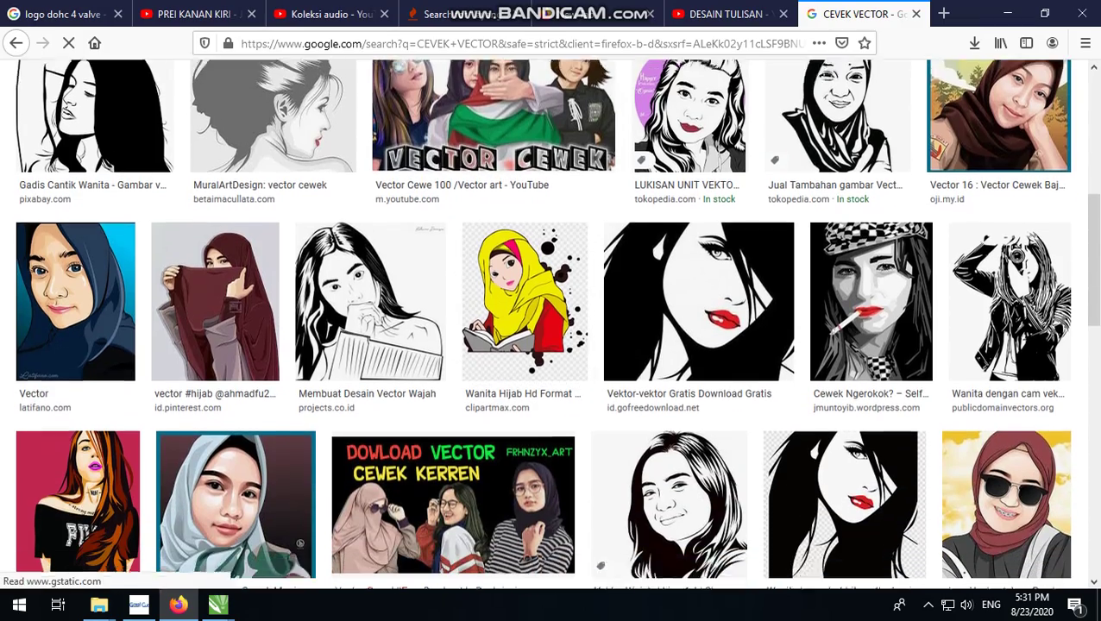
pyautogui.scroll(-1, 550, 326)
pyautogui.scroll(-1, 550, 326)
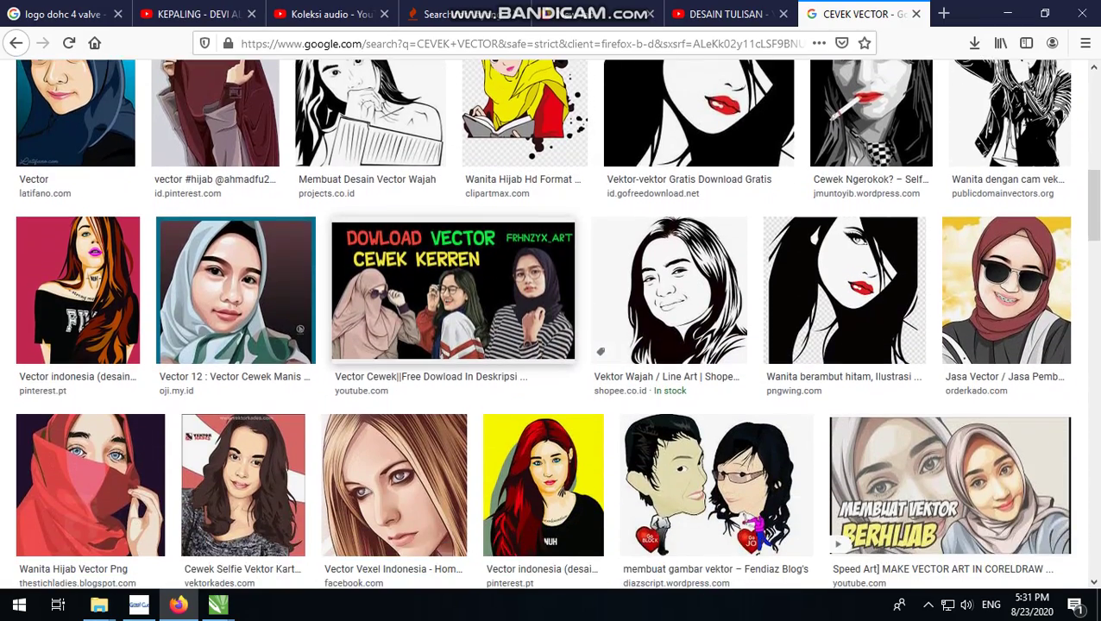
pyautogui.scroll(-2, 551, 326)
pyautogui.scroll(-2, 551, 326)
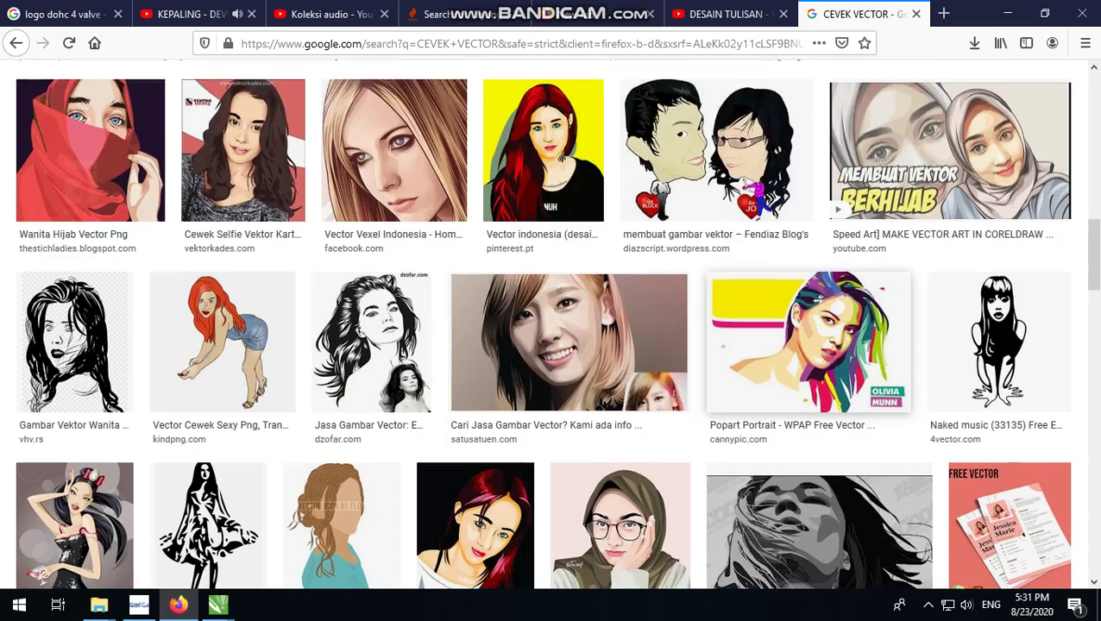
pyautogui.scroll(-2, 550, 326)
pyautogui.scroll(-1, 550, 326)
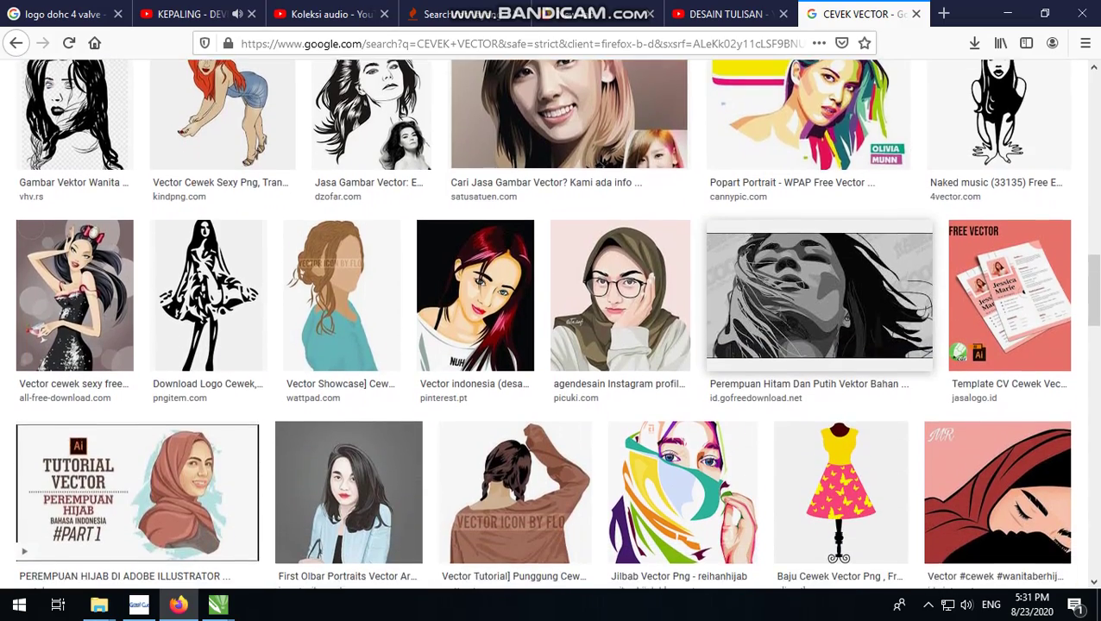
pyautogui.scroll(-1, 550, 326)
pyautogui.scroll(-5, 551, 326)
# Step: Copy the chosen full-size portrait and return from Firefox to CorelDRAW
pyautogui.scroll(4, 551, 326)
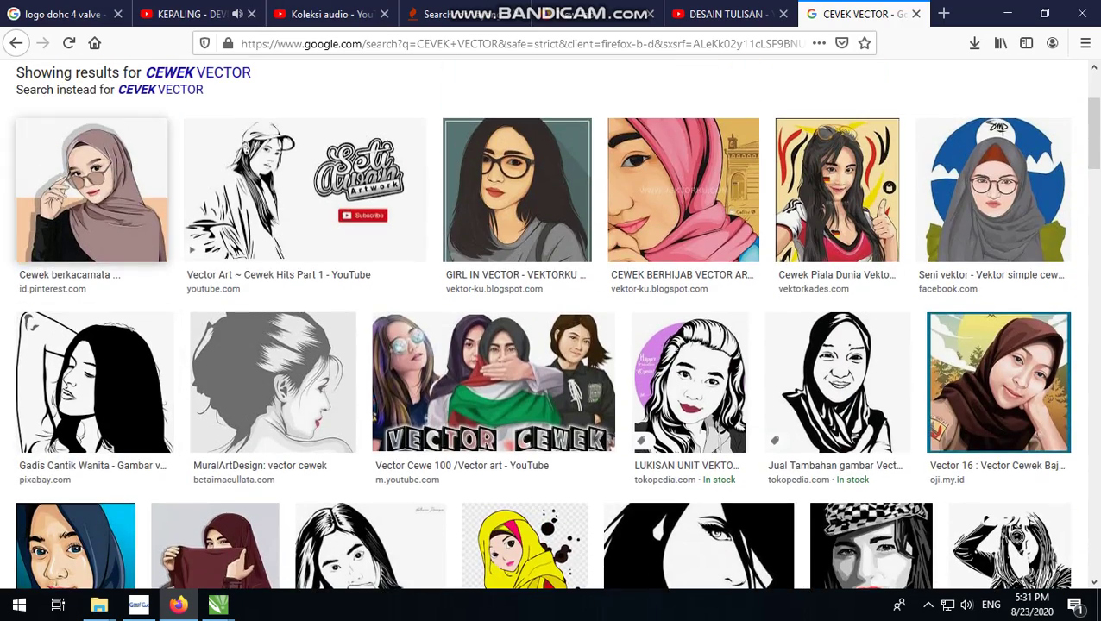
pyautogui.scroll(-3, 551, 326)
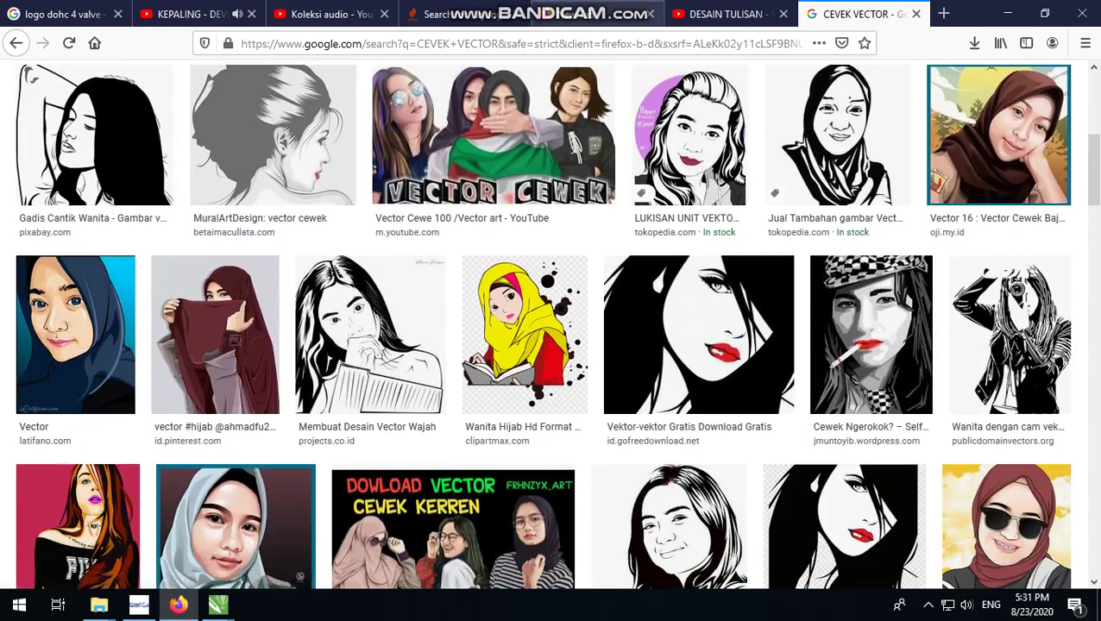
pyautogui.hotkey('alt', 'Left')
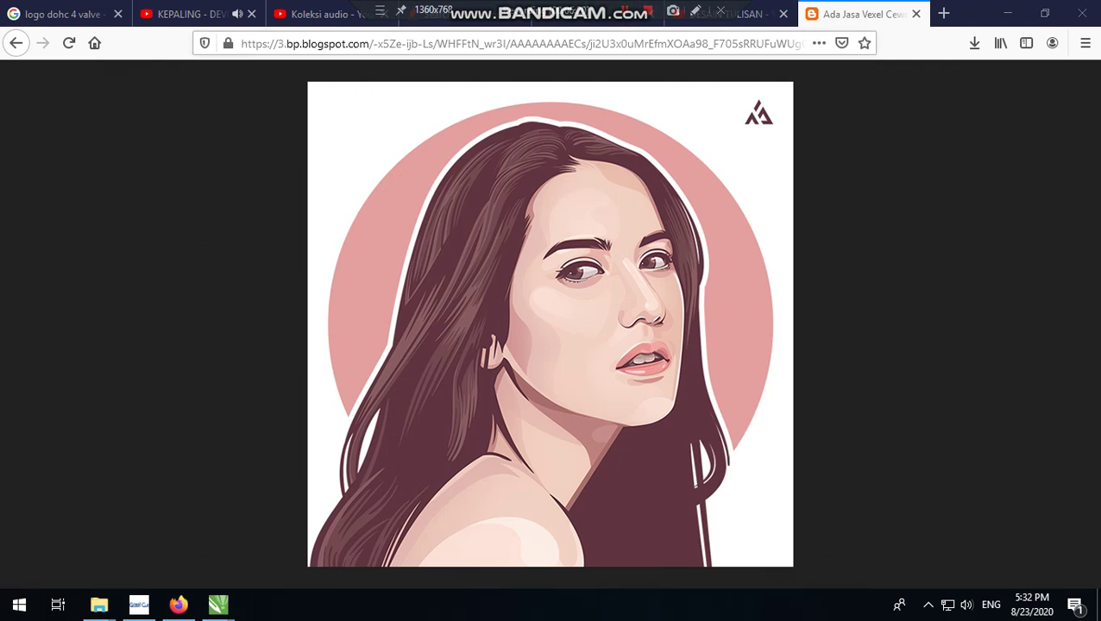
pyautogui.click(1001, 12)
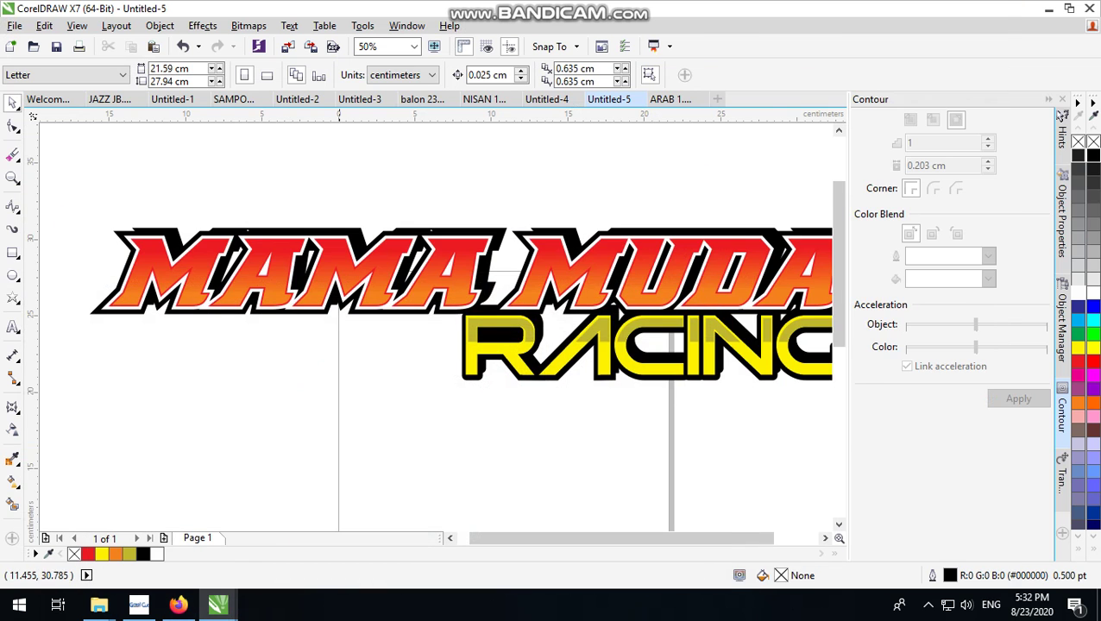
# Step: Paste the woman portrait into the drawing and place it left of the logo
pyautogui.scroll(-2, 319, 432)
pyautogui.rightClick(397, 231)
pyautogui.click(473, 331)
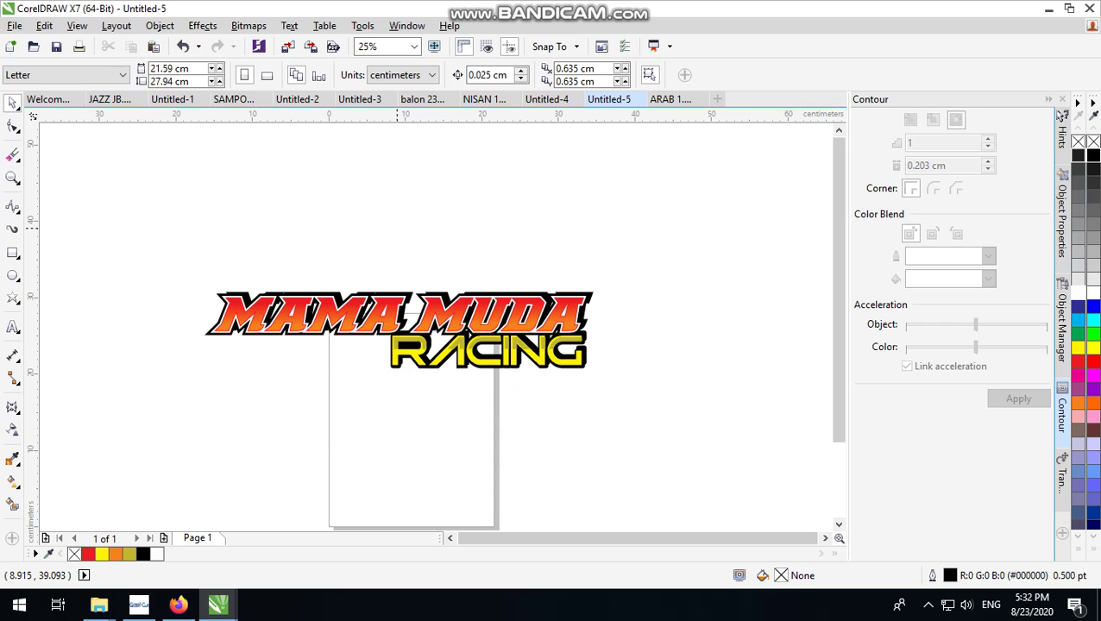
pyautogui.moveTo(405, 416)
pyautogui.mouseDown()
pyautogui.moveTo(251, 358)
pyautogui.moveTo(267, 304)
pyautogui.mouseUp()
pyautogui.scroll(1, 245, 376)
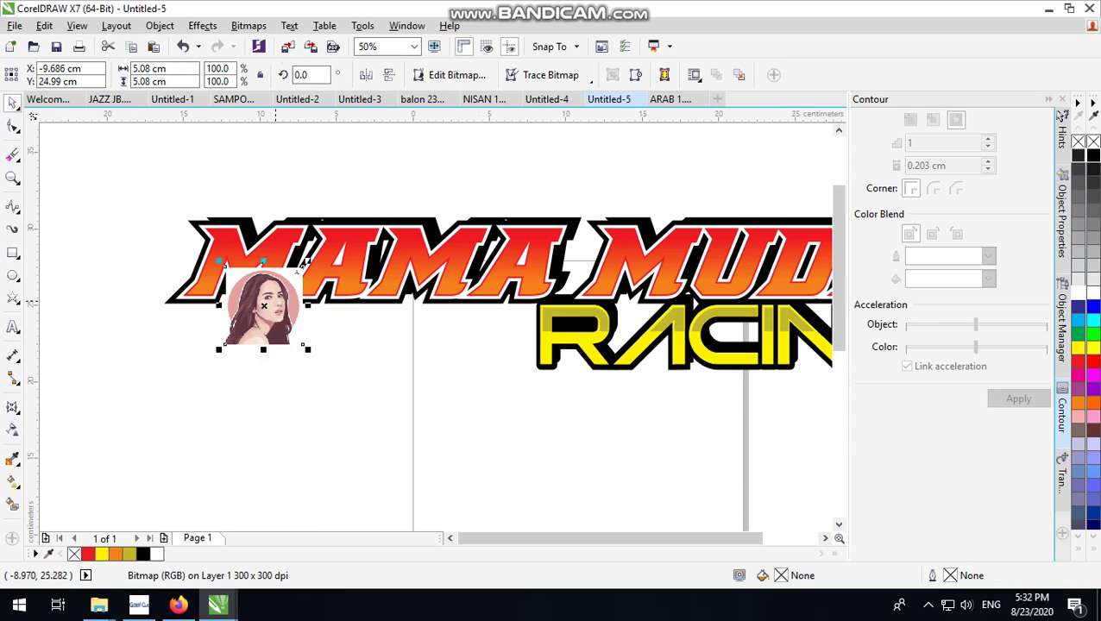
pyautogui.moveTo(267, 314); pyautogui.dragTo(177, 395)
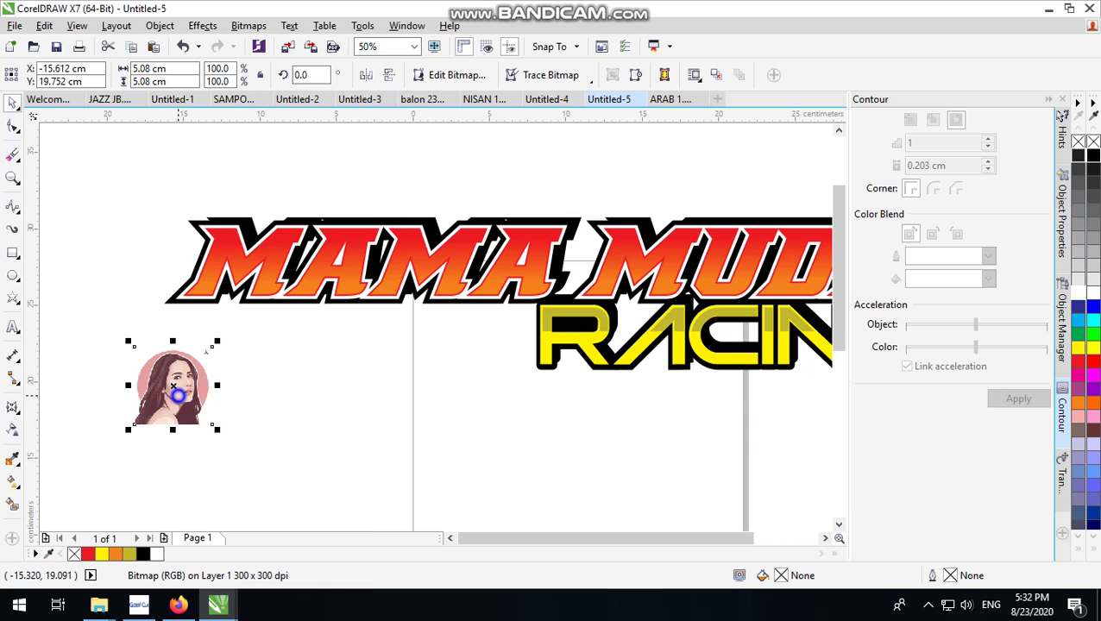
# Step: Trace the portrait with Outline Trace > Clipart into a six-object vector group
pyautogui.rightClick(177, 395)
pyautogui.moveTo(238, 219)
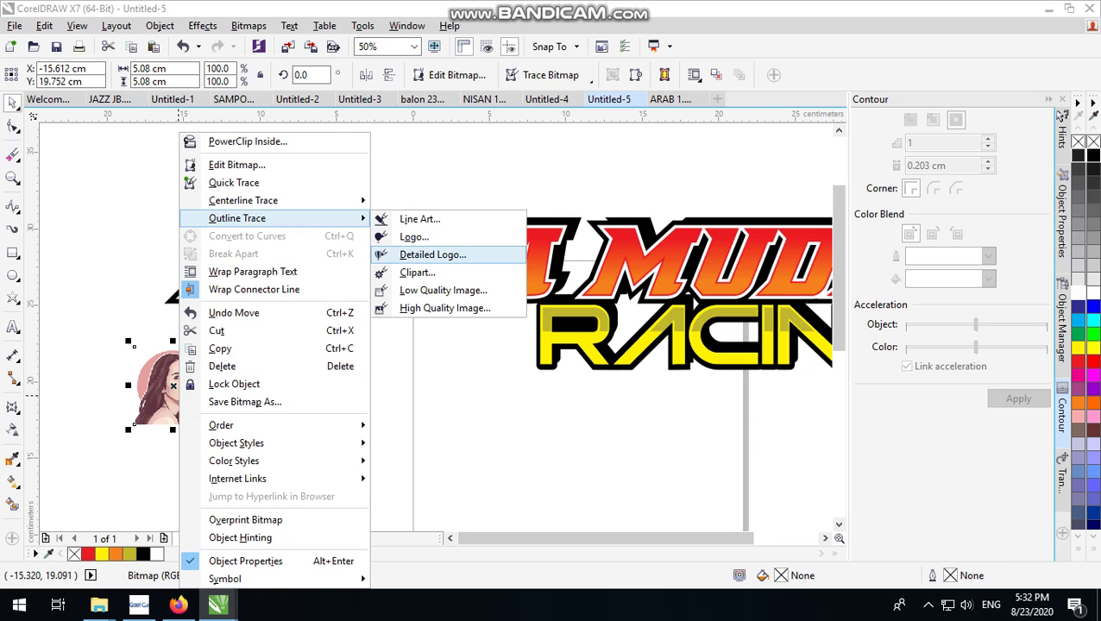
pyautogui.click(418, 273)
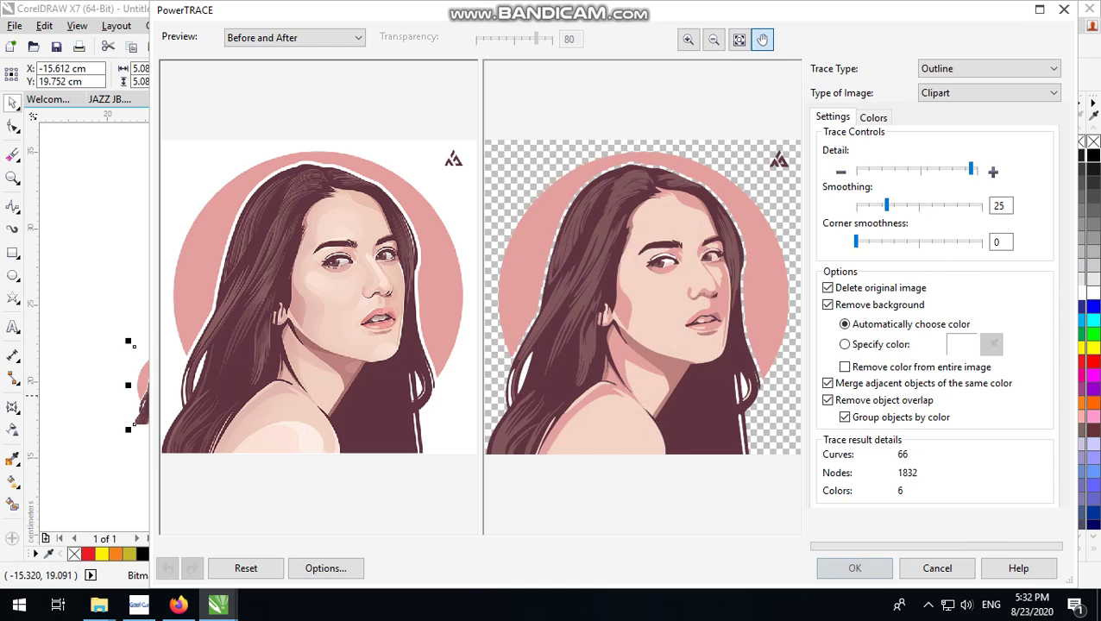
pyautogui.click(854, 568)
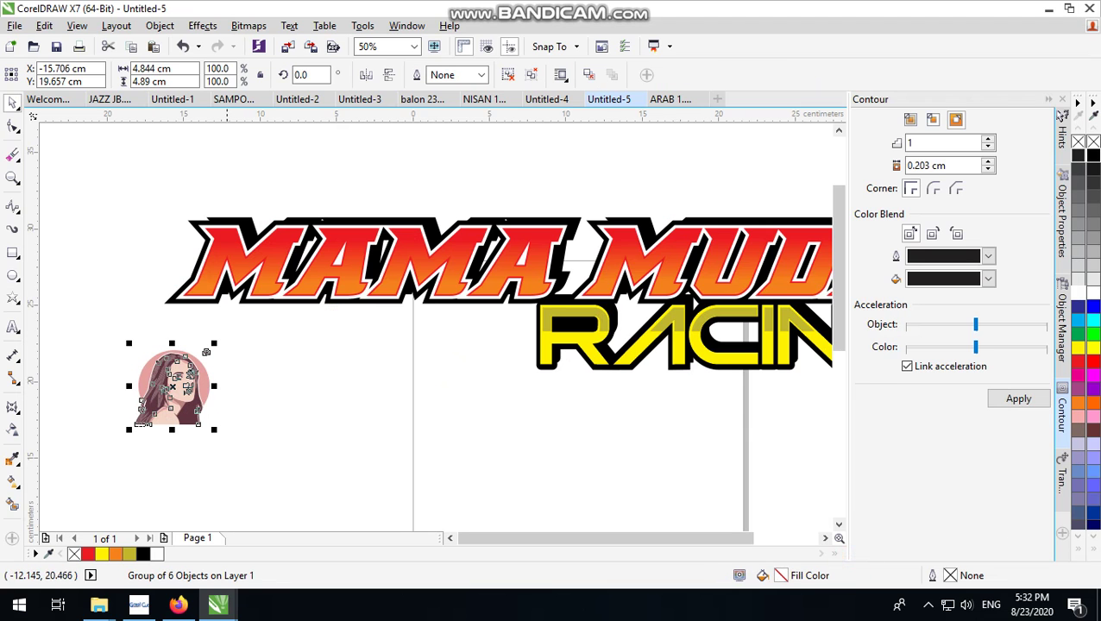
# Step: Enlarge the traced portrait and move it to the right of RACING
pyautogui.click(224, 357)
pyautogui.scroll(-1, 173, 384)
pyautogui.click(187, 365)
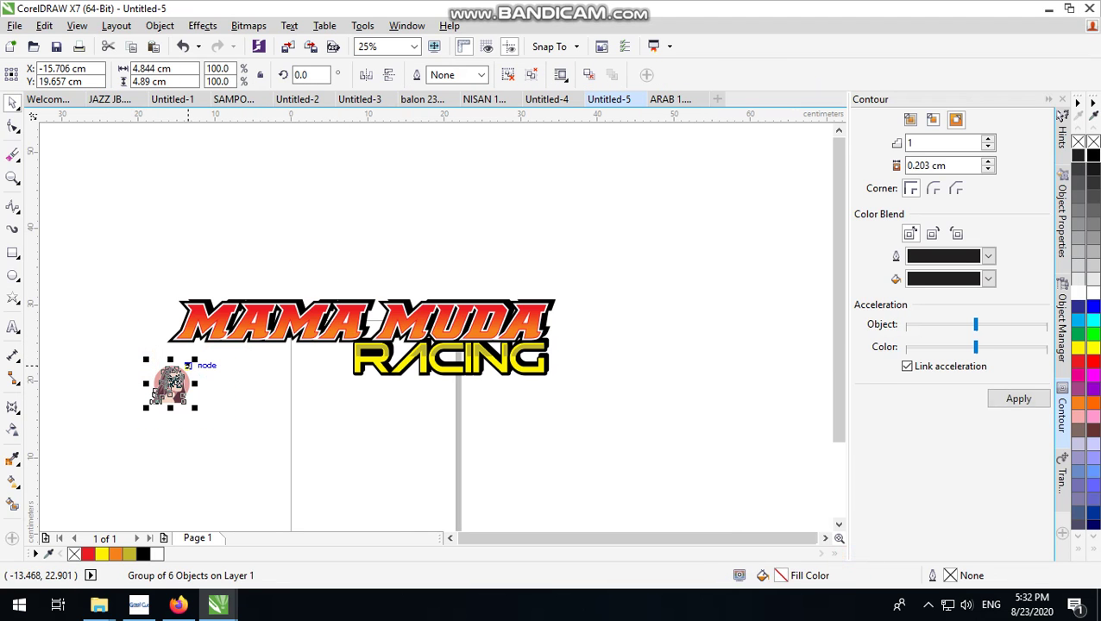
pyautogui.moveTo(195, 359)
pyautogui.mouseDown()
pyautogui.moveTo(232, 316)
pyautogui.moveTo(636, 285)
pyautogui.mouseUp()
pyautogui.scroll(2, 681, 284)
pyautogui.click(701, 248)
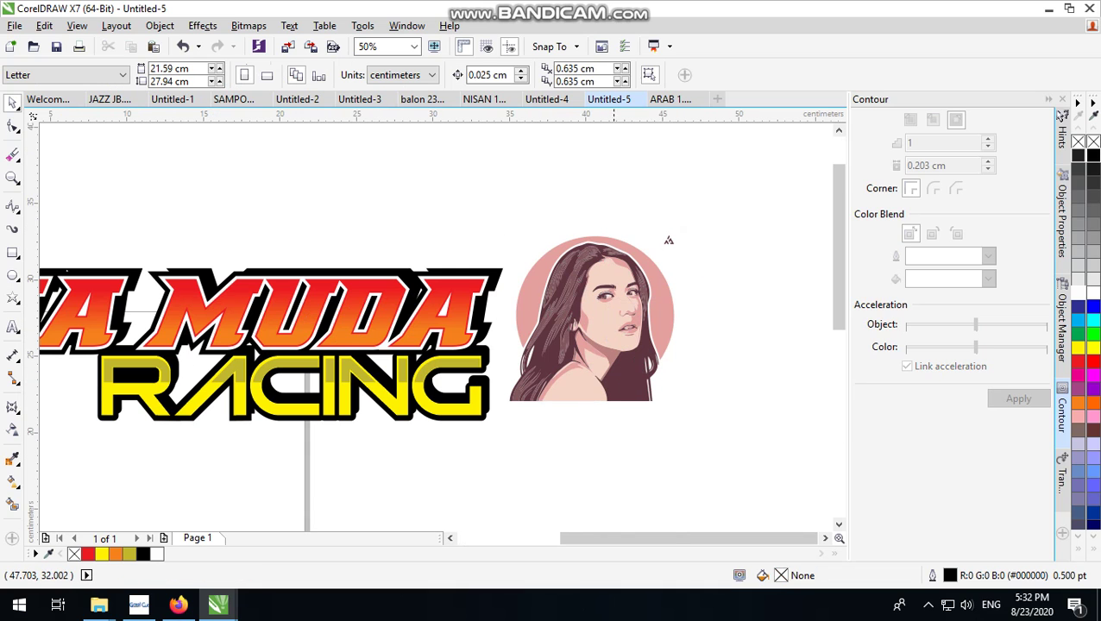
# Step: Select the tiny stray mark inside the portrait group on its own
pyautogui.scroll(1, 668, 240)
pyautogui.scroll(-2, 652, 240)
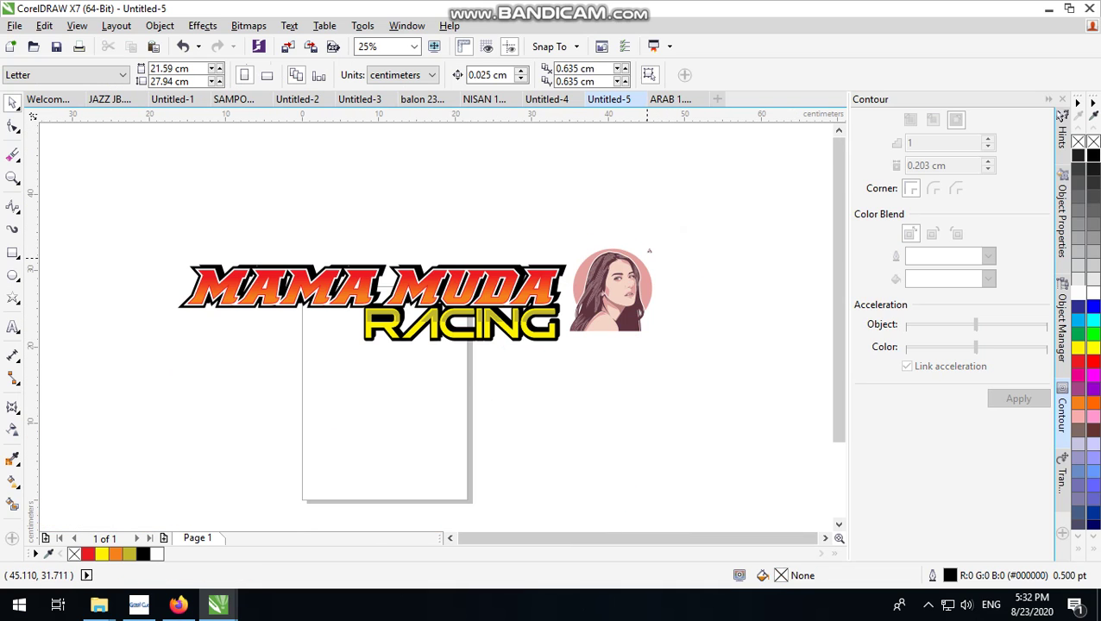
pyautogui.scroll(1, 651, 240)
pyautogui.click(647, 250)
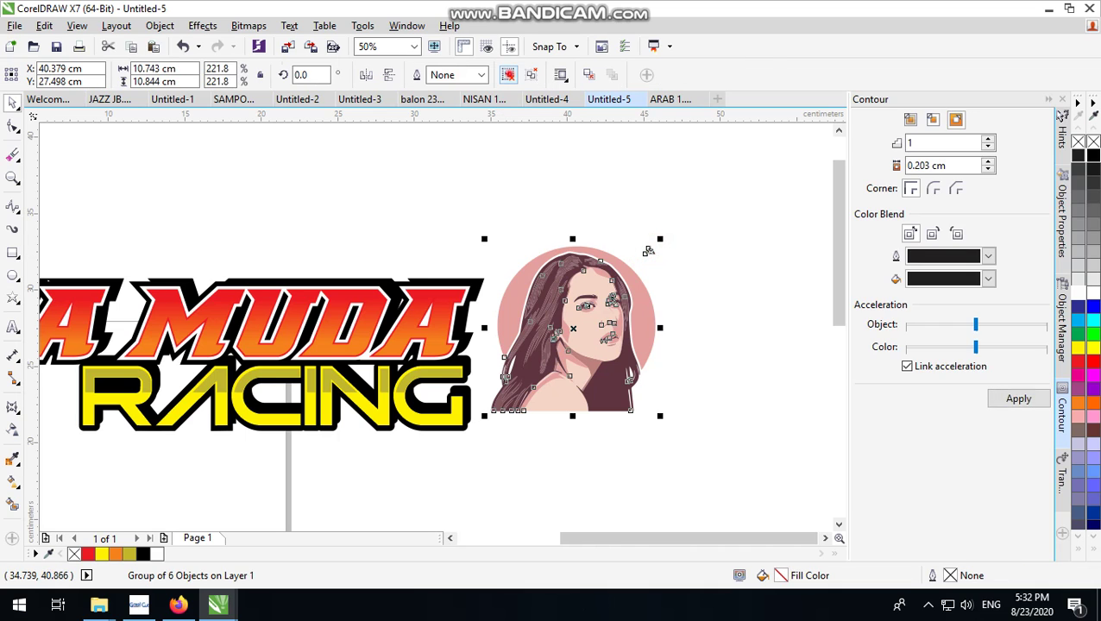
pyautogui.click(649, 251)
pyautogui.click(649, 250)
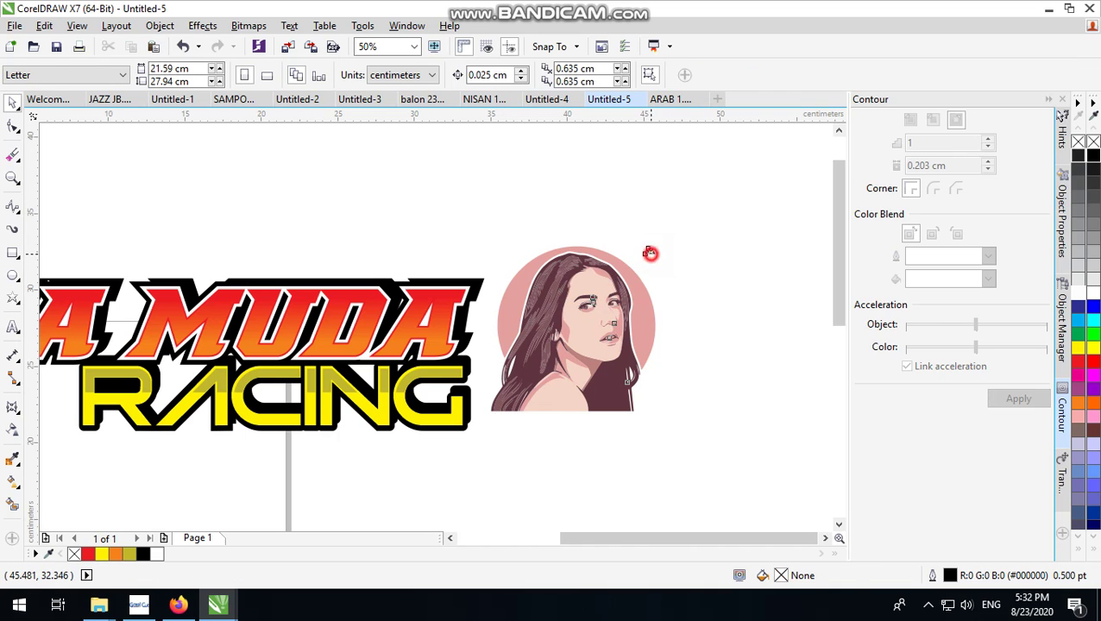
pyautogui.moveTo(640, 201); pyautogui.dragTo(708, 270)
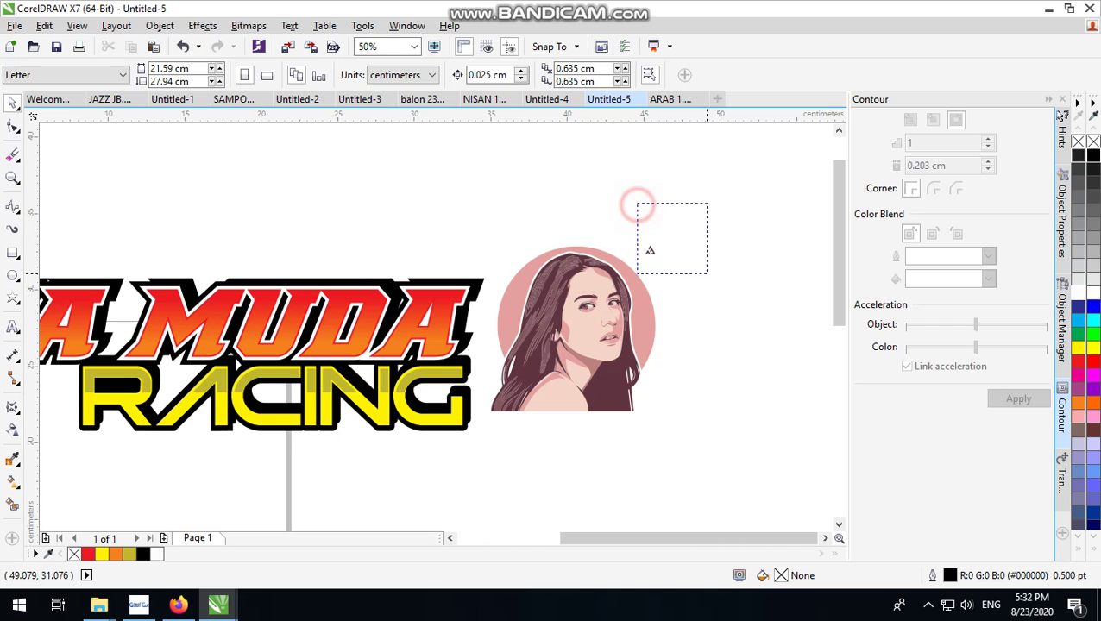
pyautogui.click(649, 250)
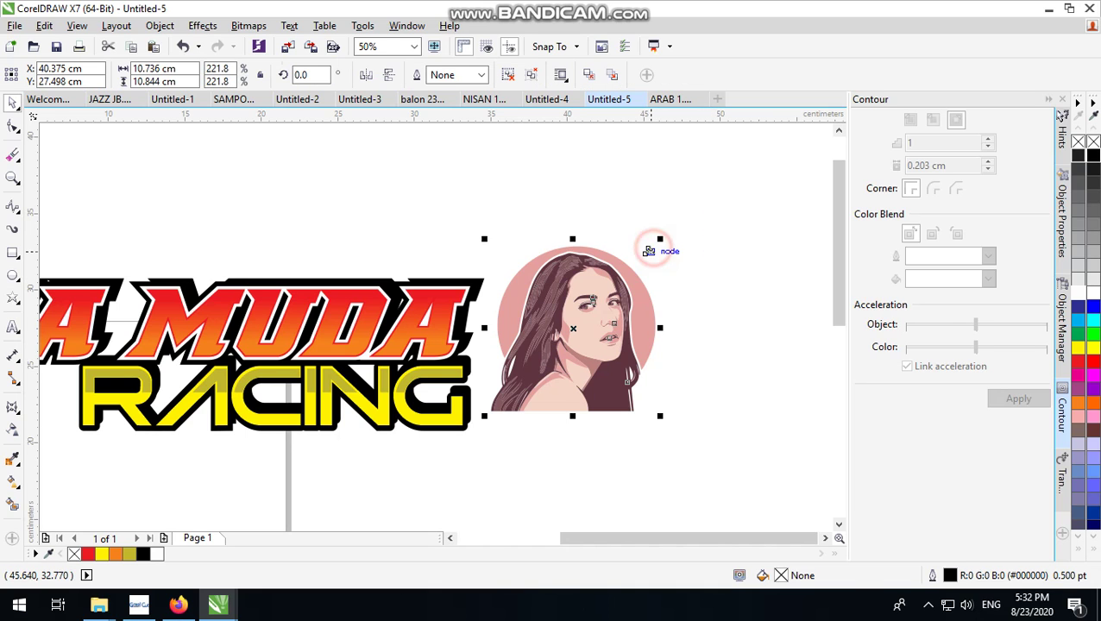
pyautogui.keyDown('ctrl'); pyautogui.click(649, 249); pyautogui.keyUp('ctrl')
pyautogui.click(648, 249)
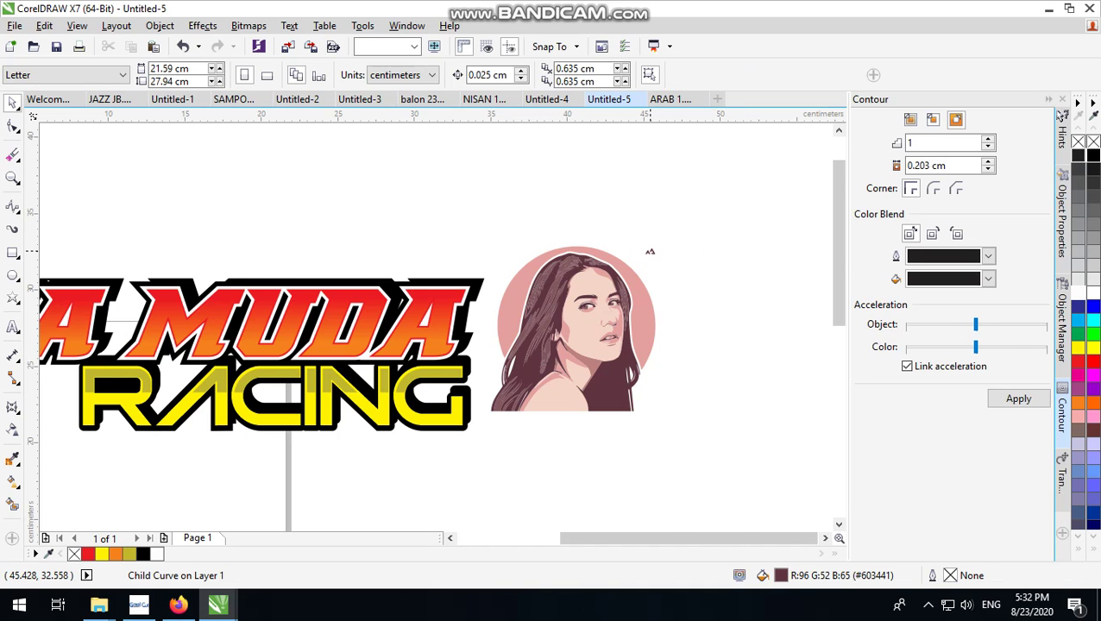
# Step: Delete both stray marks beside the portrait
pyautogui.scroll(2, 649, 248)
pyautogui.click(656, 247)
pyautogui.rightClick(656, 248)
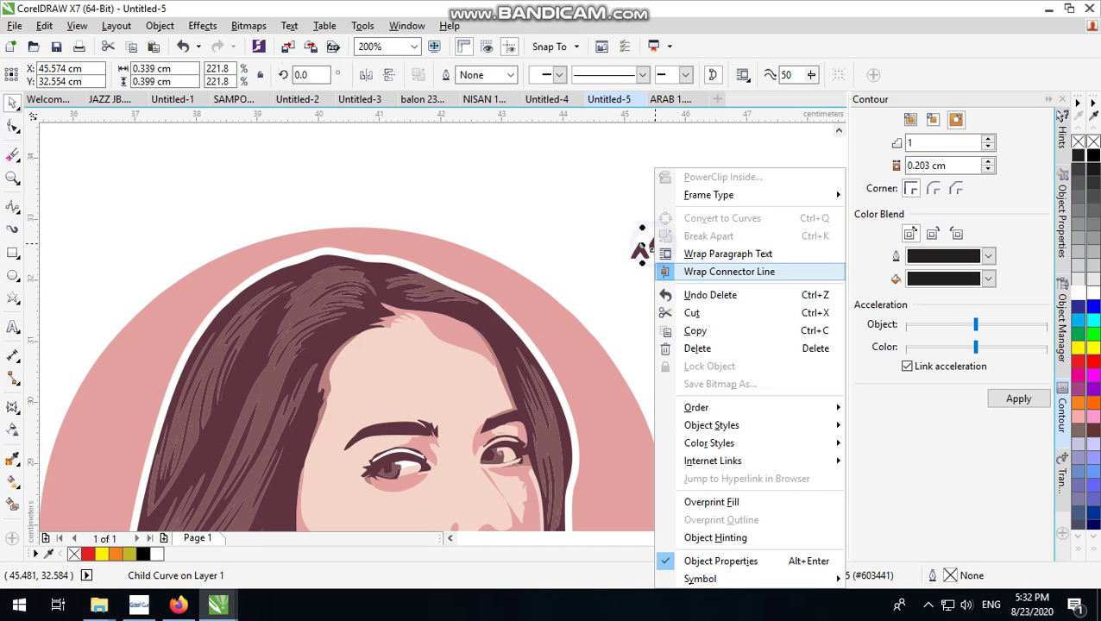
pyautogui.click(704, 346)
pyautogui.click(638, 250)
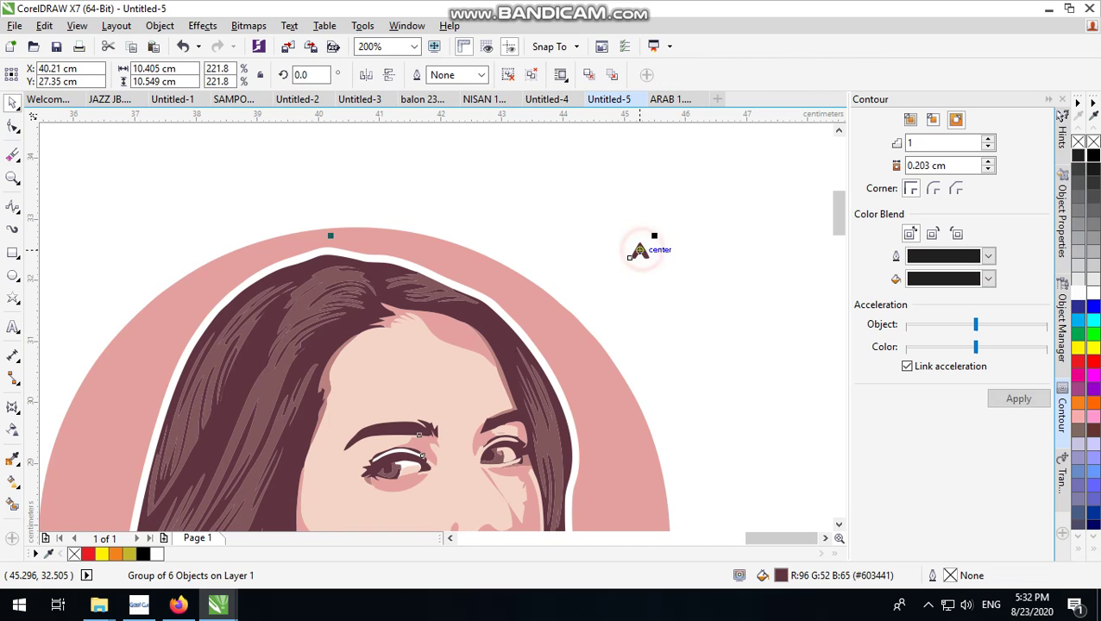
pyautogui.rightClick(635, 250)
pyautogui.click(686, 348)
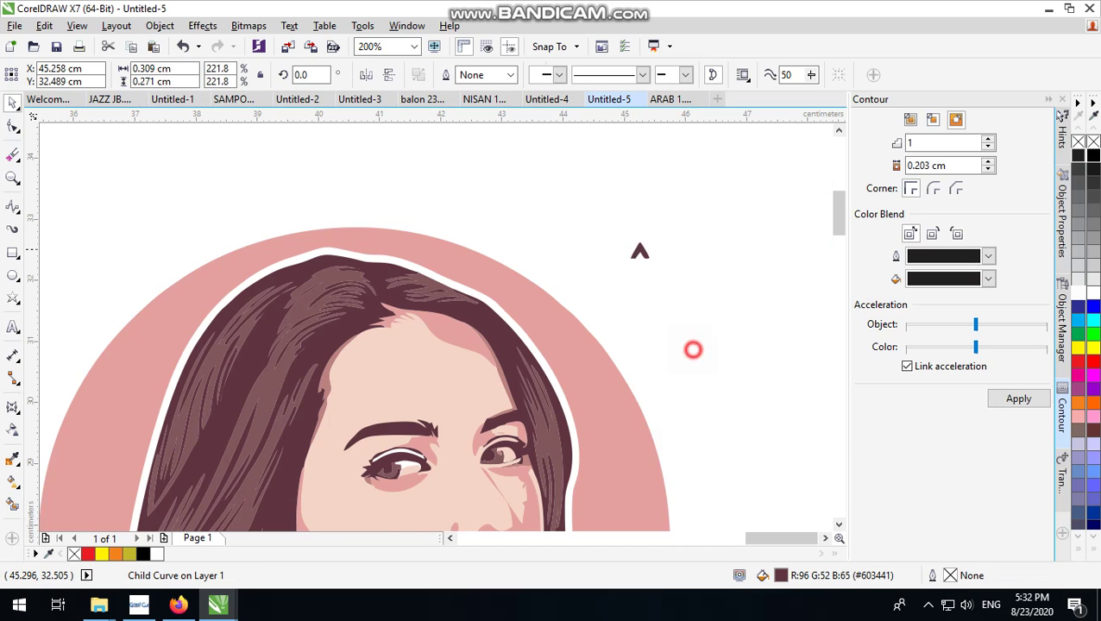
# Step: Slide the portrait against the right end of the RACING lettering
pyautogui.scroll(-2, 693, 349)
pyautogui.scroll(-1, 703, 226)
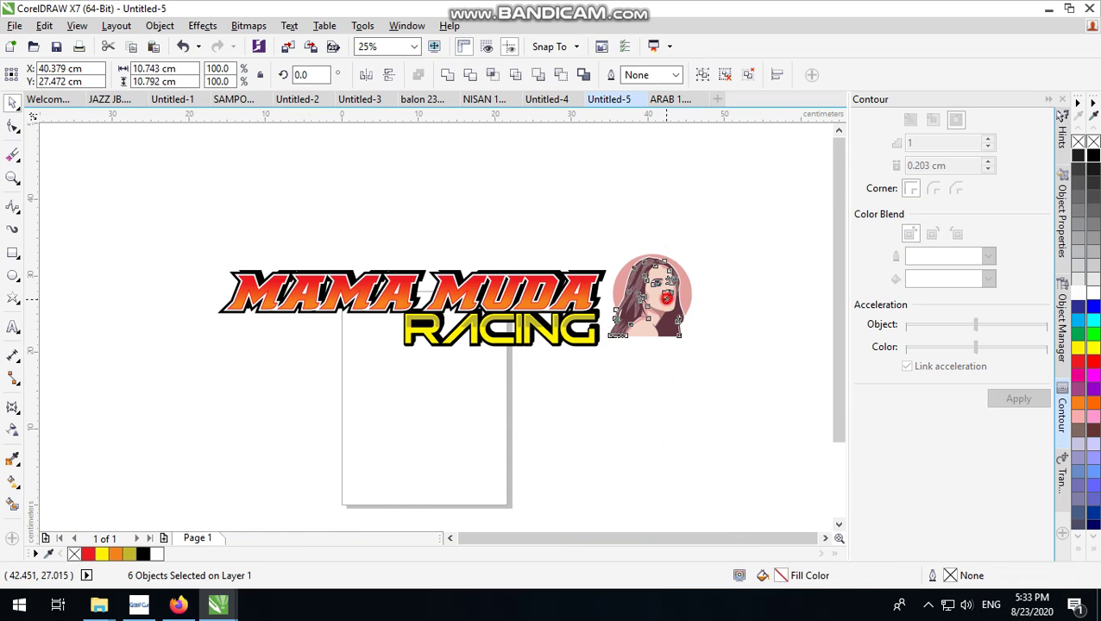
pyautogui.moveTo(652, 291)
pyautogui.mouseDown()
pyautogui.moveTo(620, 311)
pyautogui.moveTo(635, 293)
pyautogui.mouseUp()
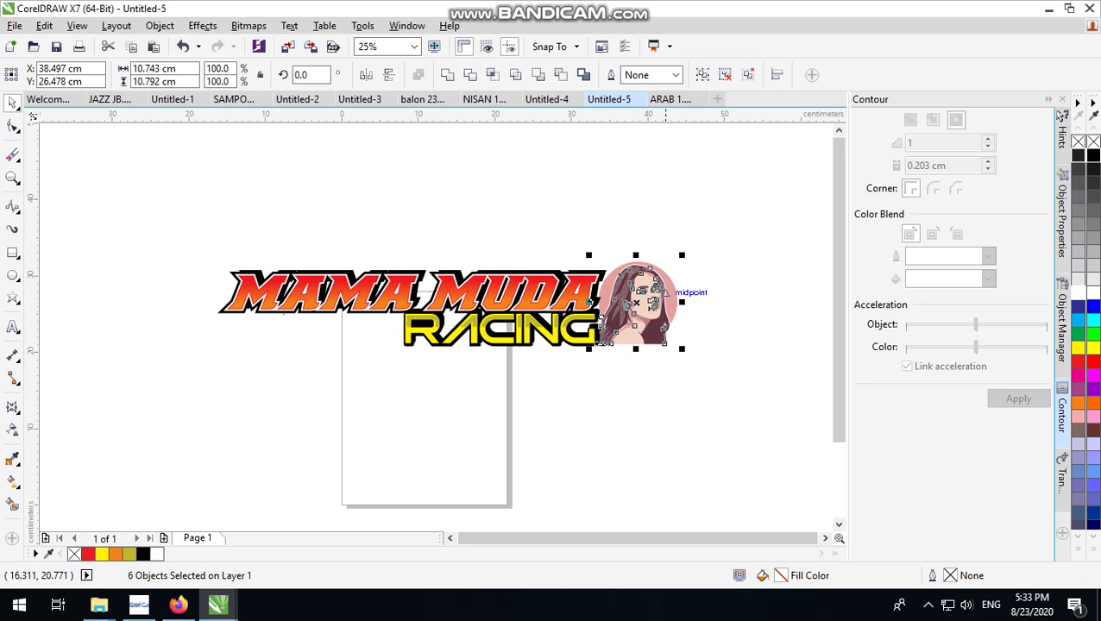
pyautogui.click(698, 258)
pyautogui.scroll(1, 660, 279)
# Step: Fill the portrait's pink circle with red, trying and undoing a horizontal mirror
pyautogui.click(690, 303)
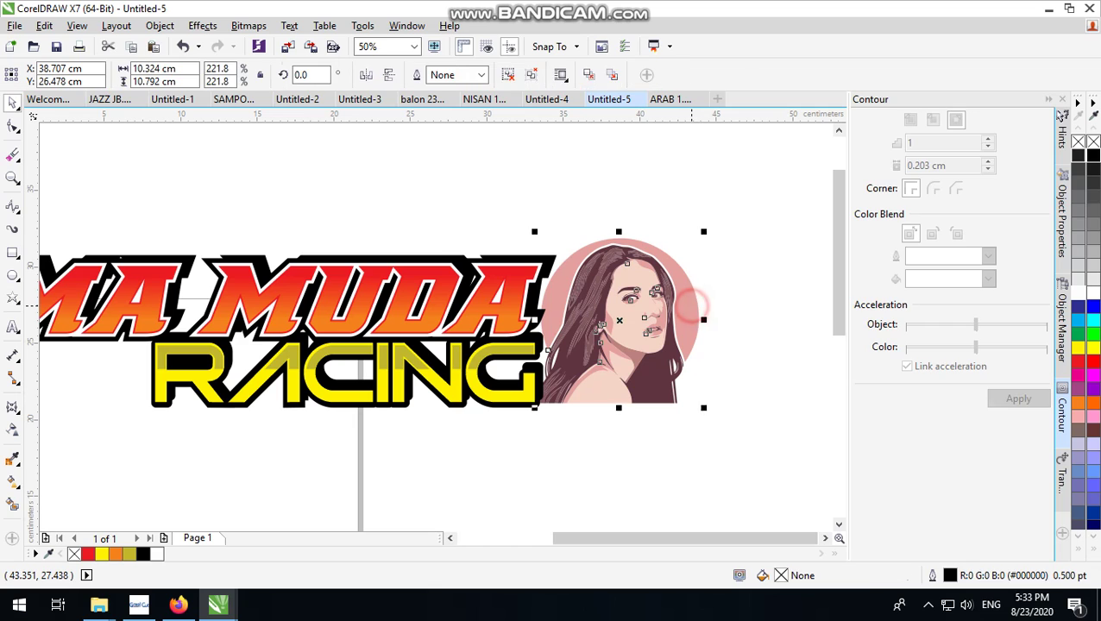
pyautogui.click(1093, 363)
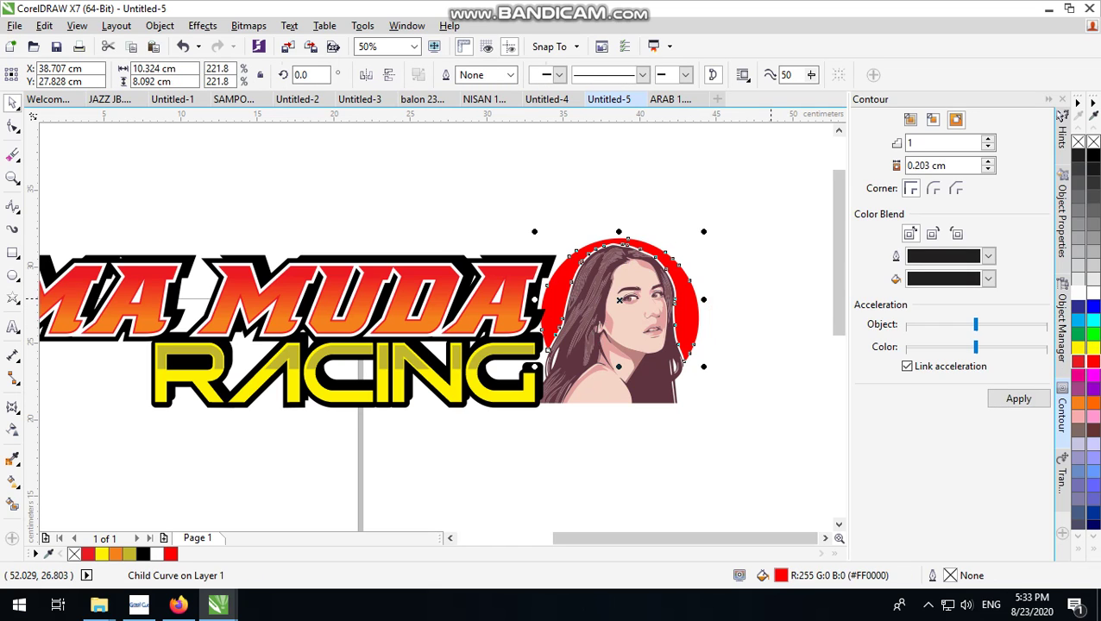
pyautogui.click(738, 278)
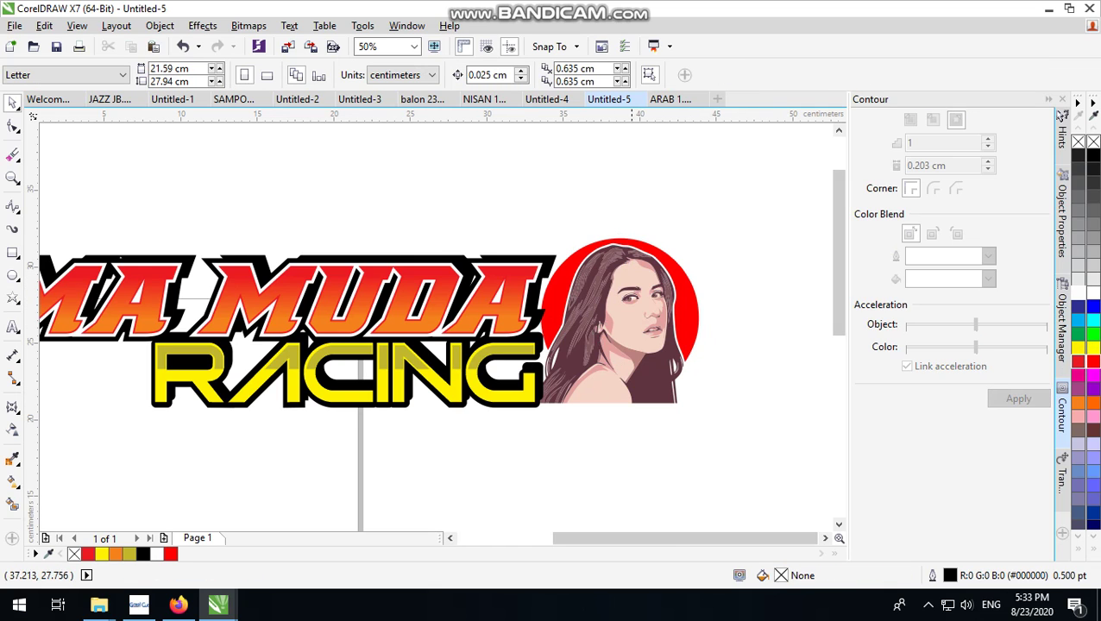
pyautogui.scroll(1, 757, 232)
pyautogui.scroll(-1, 756, 233)
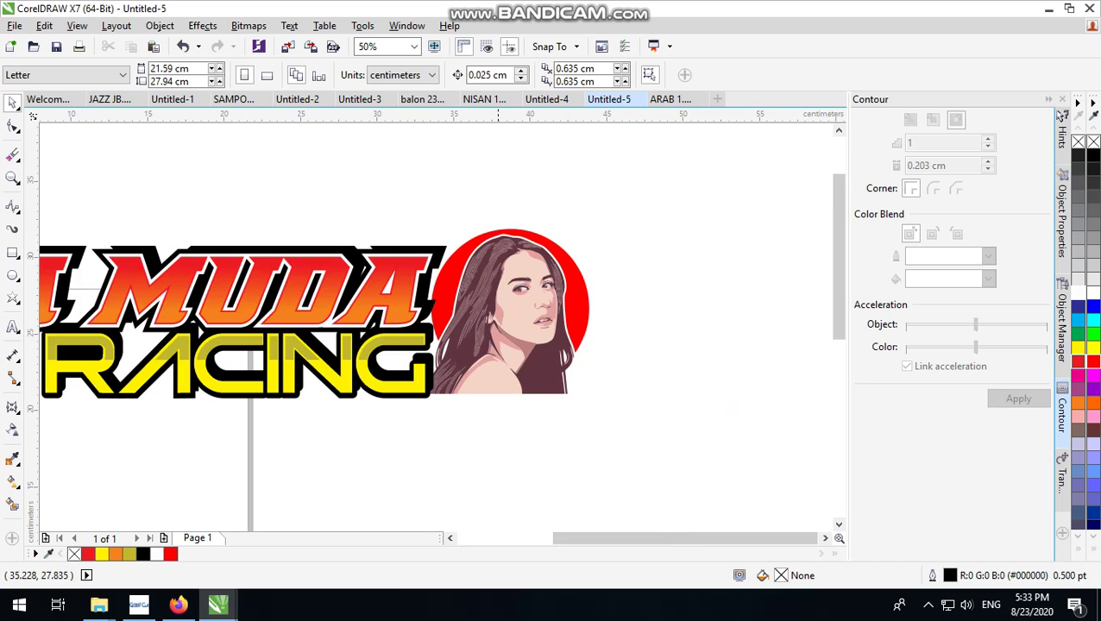
pyautogui.scroll(1, 756, 233)
pyautogui.click(551, 394)
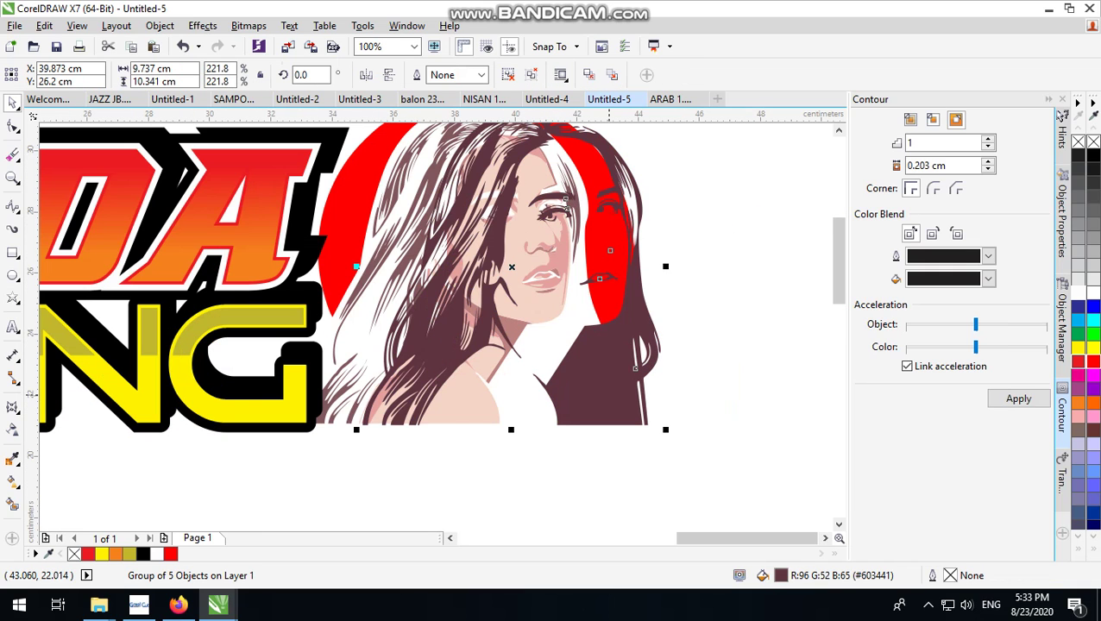
pyautogui.hotkey('ctrl', 'z')
# Step: Enlarge the portrait about 145% and nudge it left toward the lettering
pyautogui.scroll(-1, 703, 241)
pyautogui.scroll(-1, 703, 241)
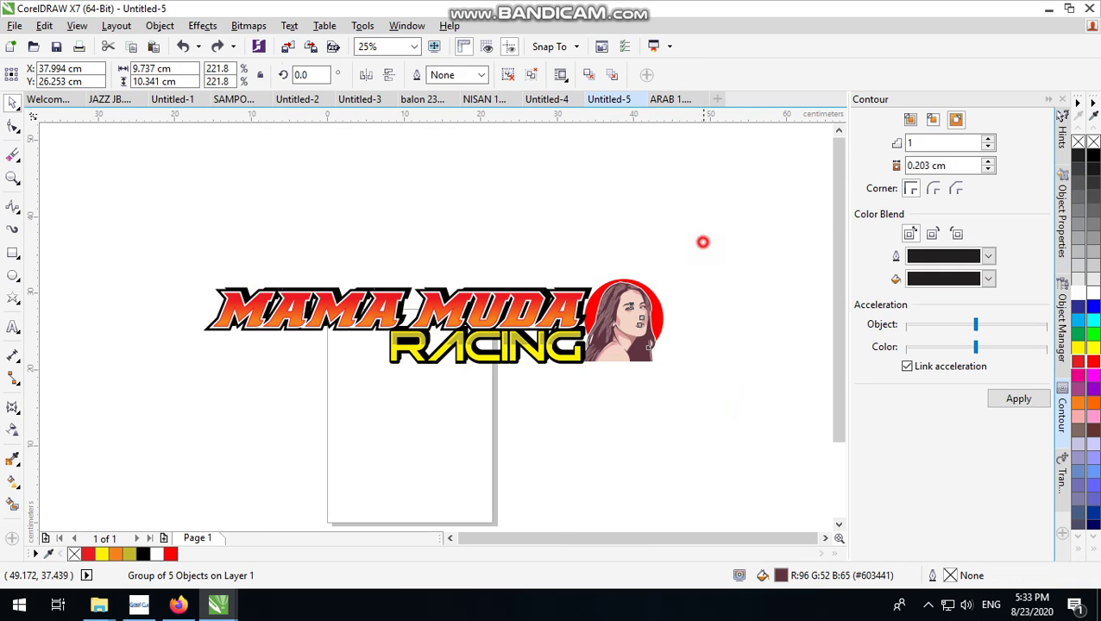
pyautogui.moveTo(703, 240); pyautogui.dragTo(552, 328)
pyautogui.scroll(1, 638, 323)
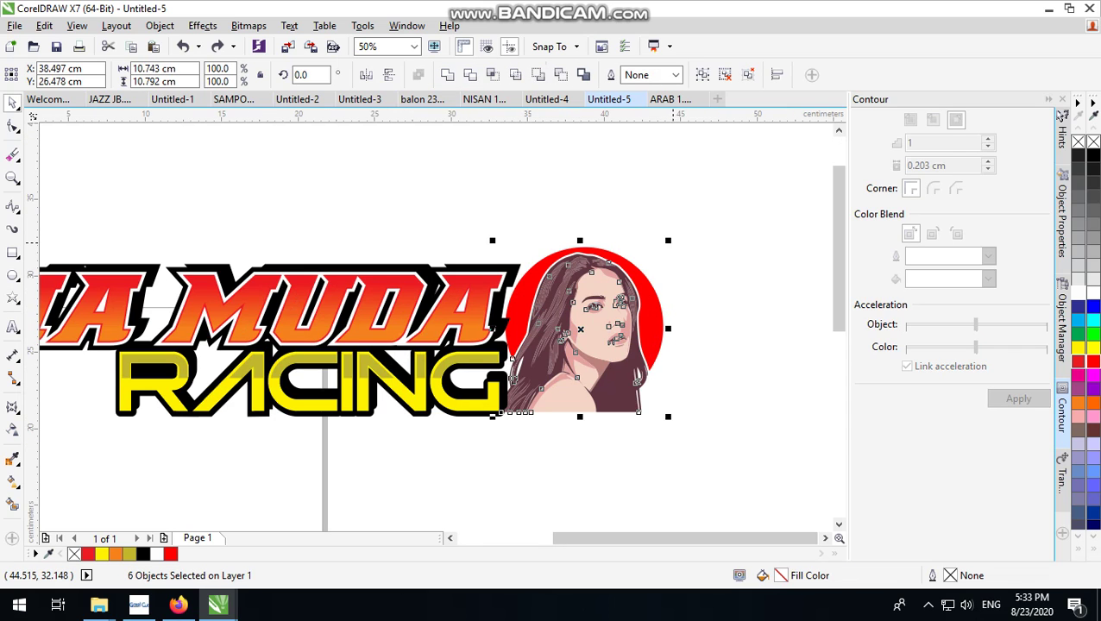
pyautogui.moveTo(668, 241); pyautogui.dragTo(739, 167)
pyautogui.scroll(-1, 734, 292)
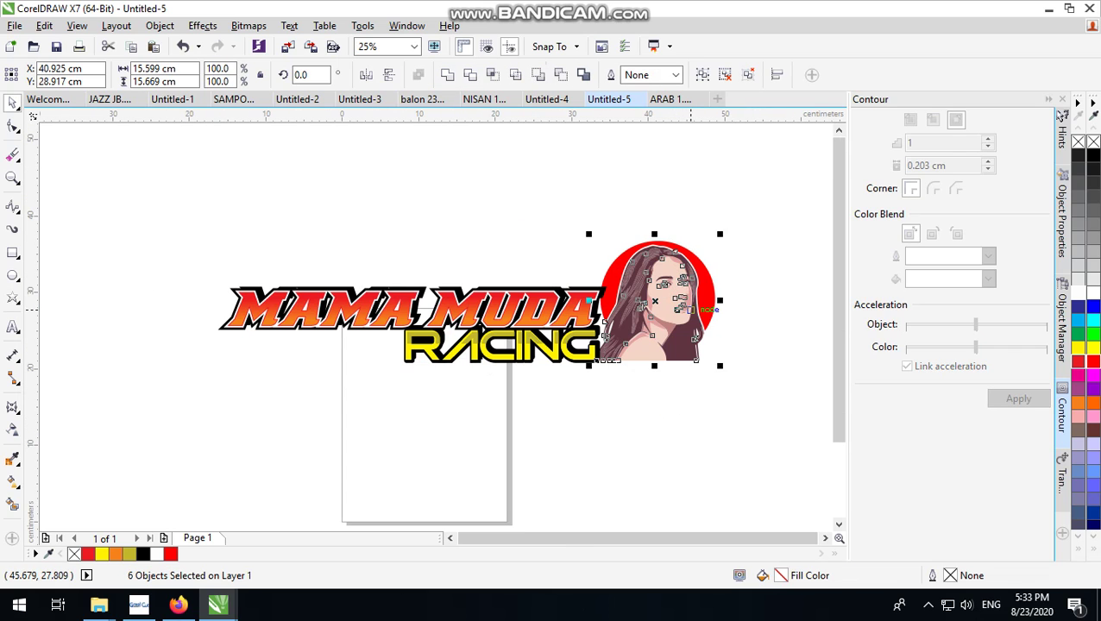
pyautogui.scroll(2, 632, 355)
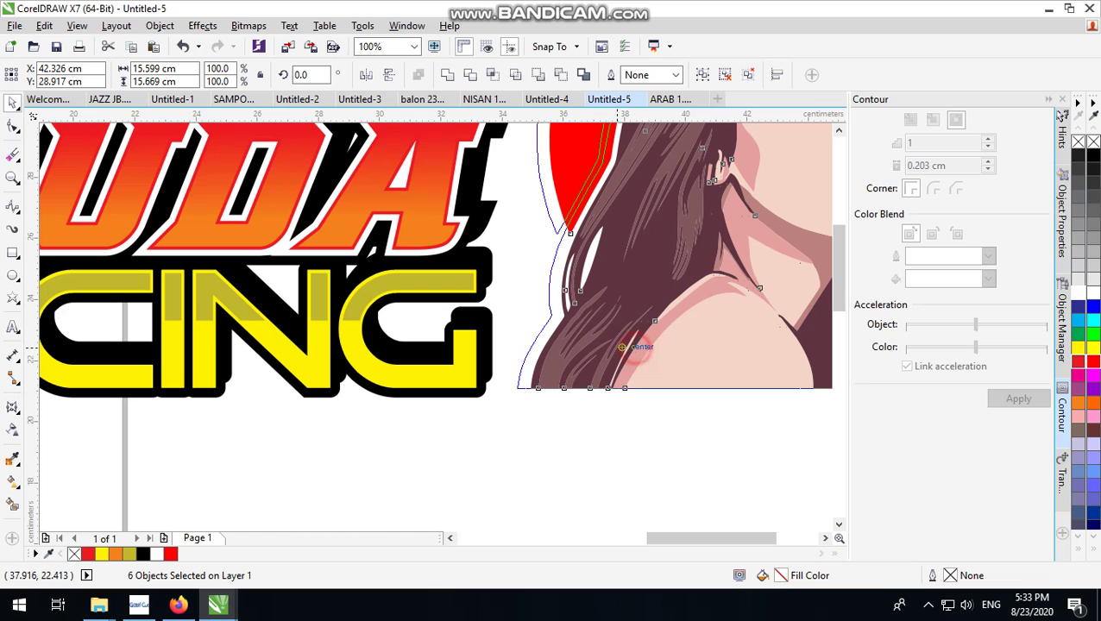
pyautogui.moveTo(621, 346); pyautogui.dragTo(597, 347)
pyautogui.scroll(-2, 721, 336)
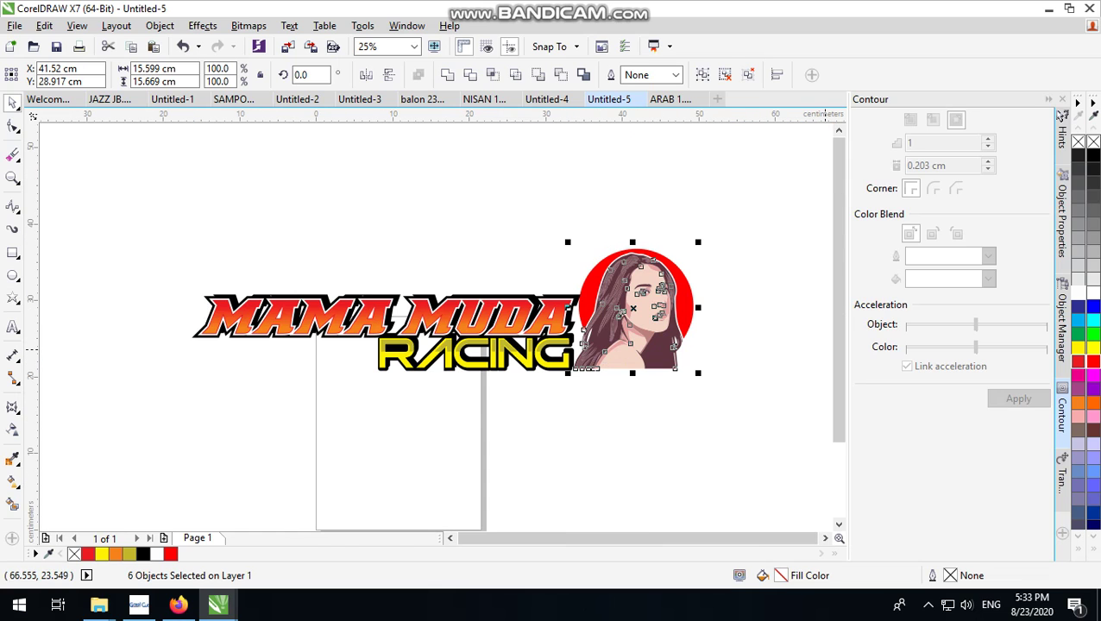
pyautogui.click(705, 246)
# Step: Group the six portrait pieces and apply a 0.203 cm black contour outline
pyautogui.moveTo(560, 392); pyautogui.dragTo(737, 229)
pyautogui.click(702, 74)
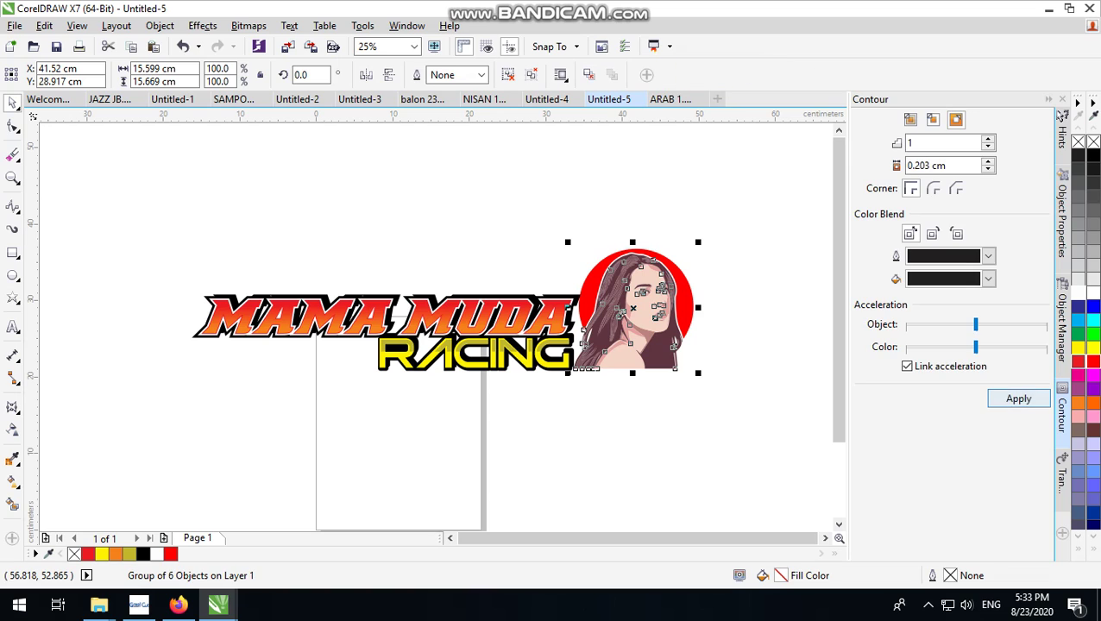
pyautogui.click(1019, 399)
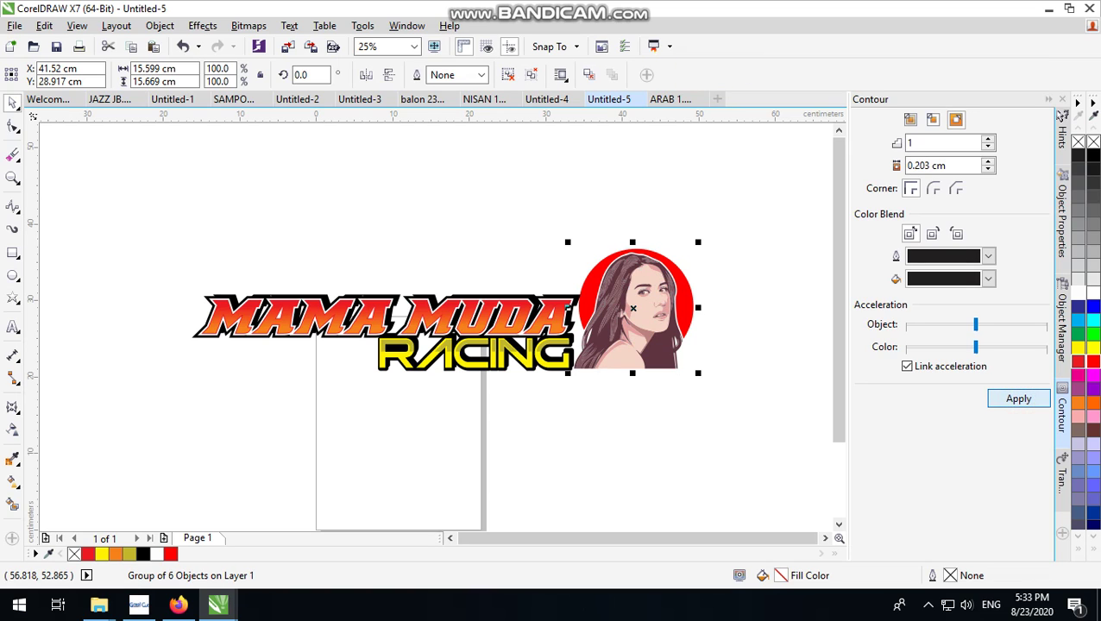
pyautogui.scroll(1, 690, 311)
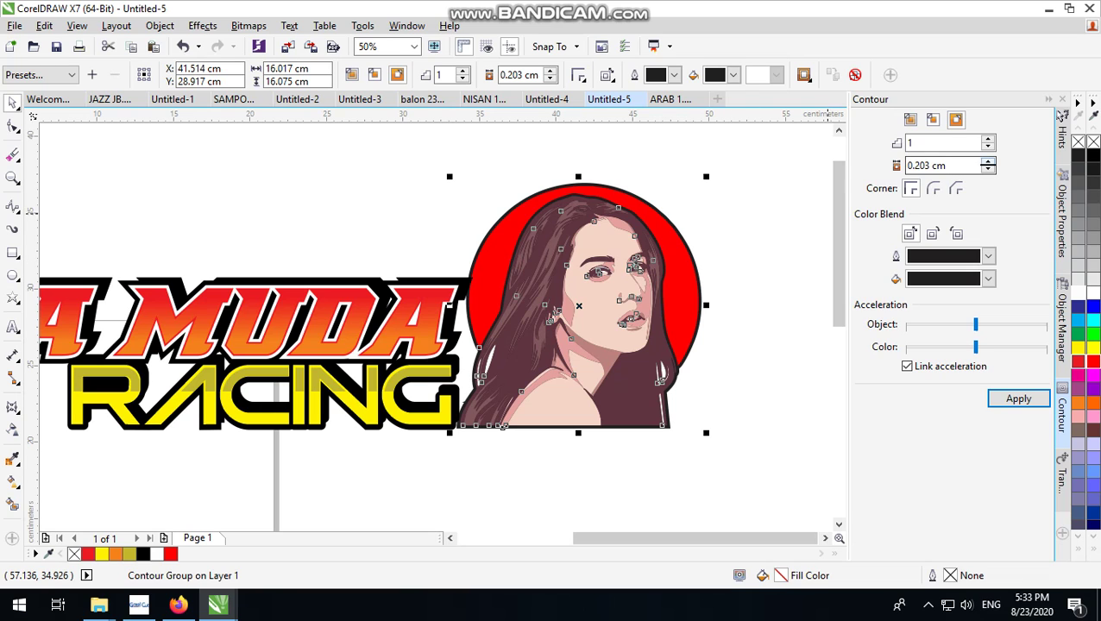
pyautogui.click(769, 183)
pyautogui.scroll(-1, 681, 328)
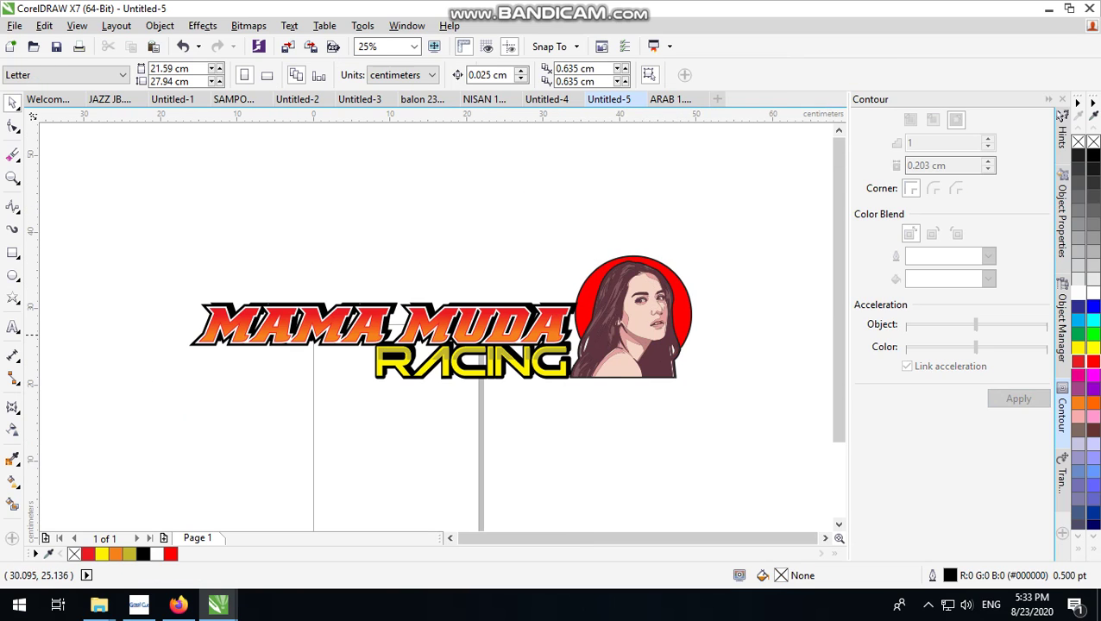
pyautogui.scroll(1, 375, 350)
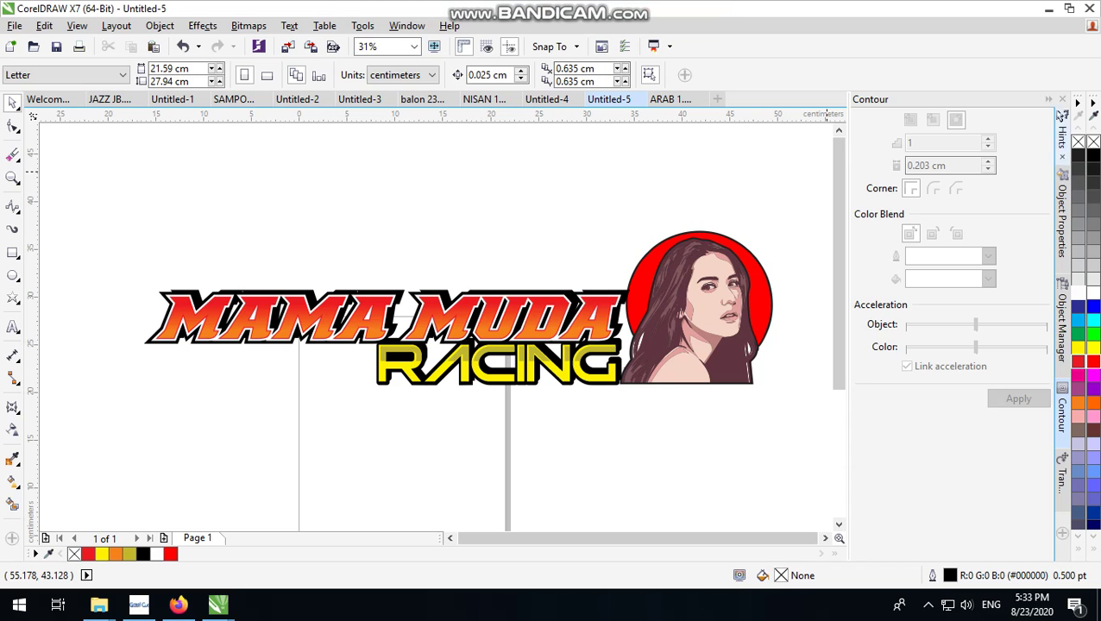
# Step: Collapse the Contour docker and view the finished MAMA MUDA RACING logo
pyautogui.click(1048, 99)
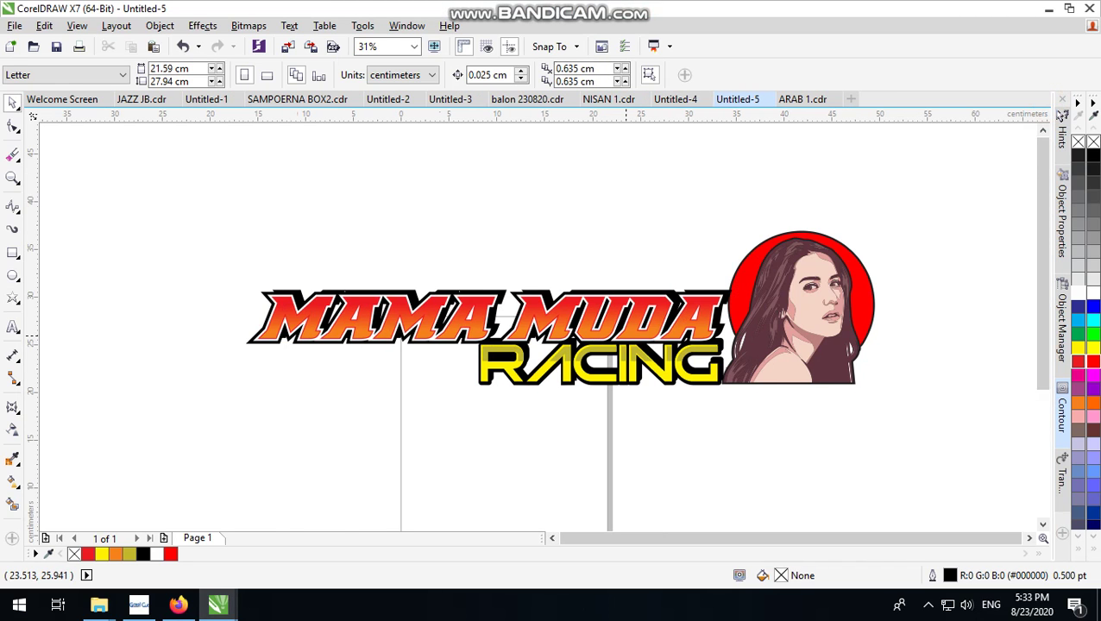
pyautogui.scroll(2, 621, 317)
pyautogui.scroll(-1, 622, 318)
pyautogui.click(678, 194)
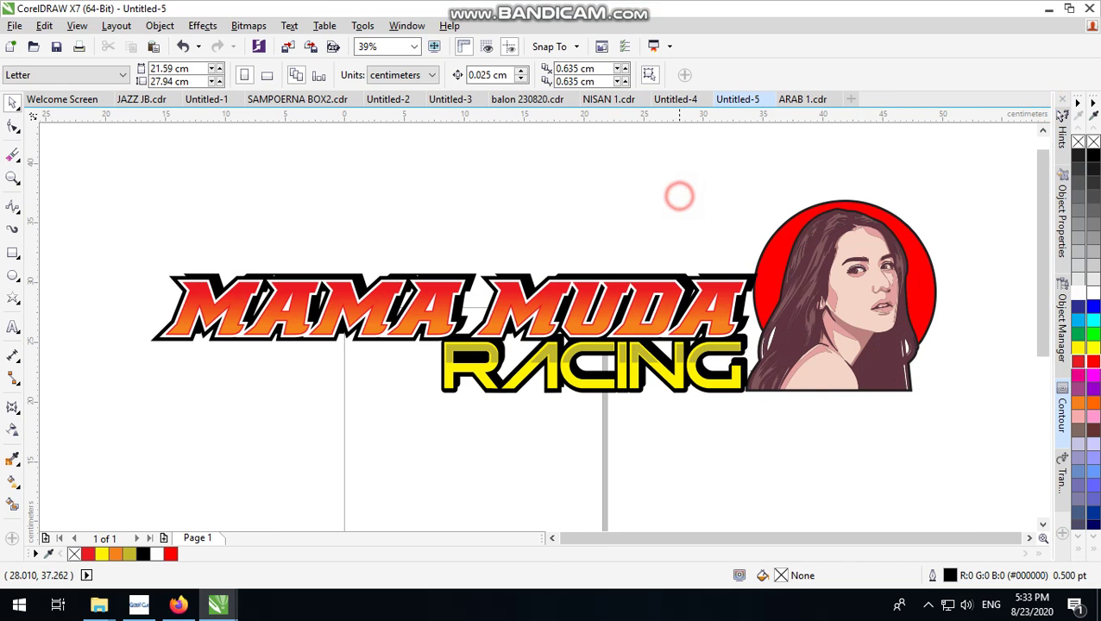